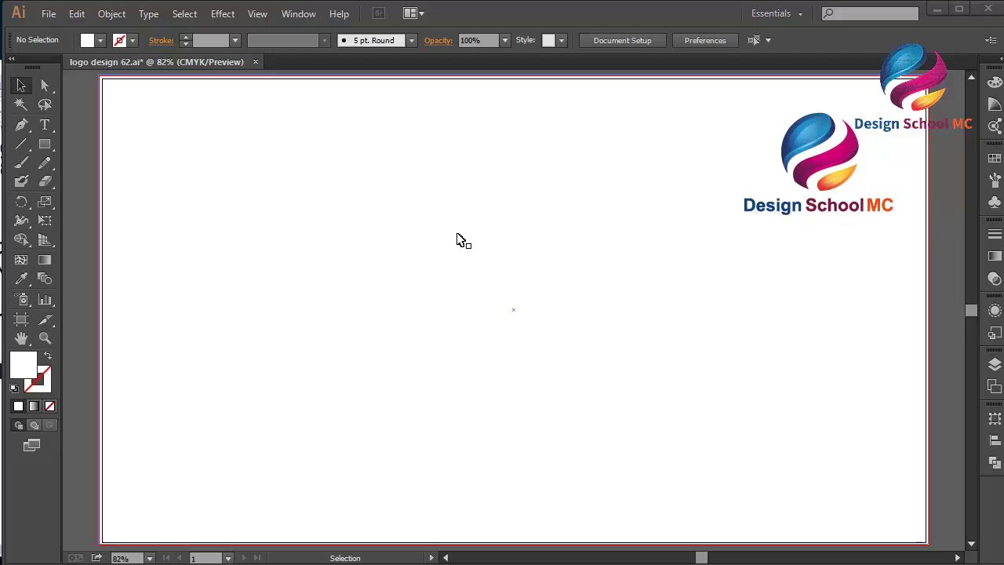
# Step: Draw an open path with the Pen tool for the letter's angular, notched left foot and the curved outer edge rising above it
pyautogui.click(21, 125)
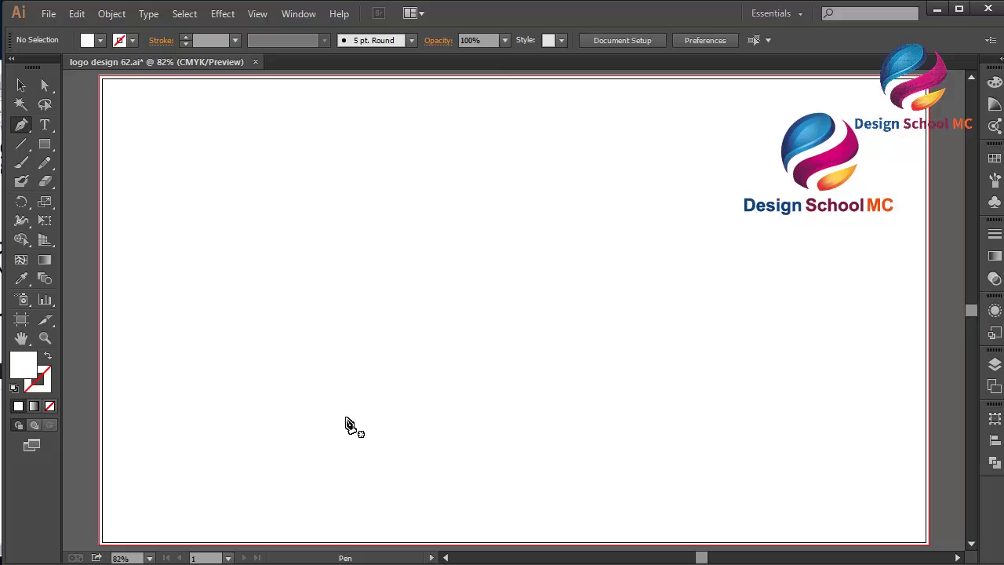
pyautogui.click(352, 397)
pyautogui.moveTo(369, 416); pyautogui.dragTo(333, 454)
pyautogui.click(329, 446)
pyautogui.click(317, 435)
pyautogui.click(286, 457)
pyautogui.moveTo(288, 464); pyautogui.dragTo(261, 427)
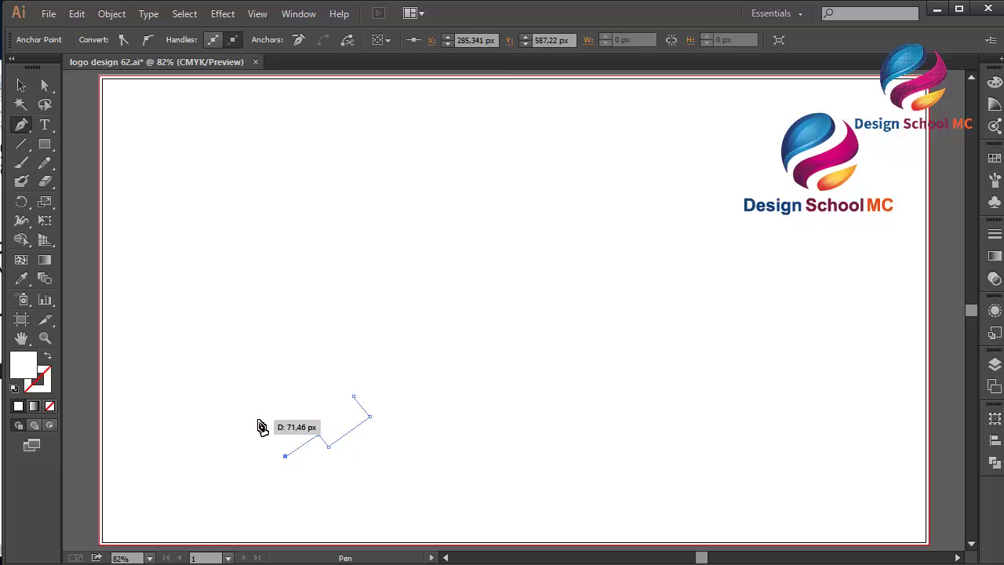
pyautogui.click(257, 420)
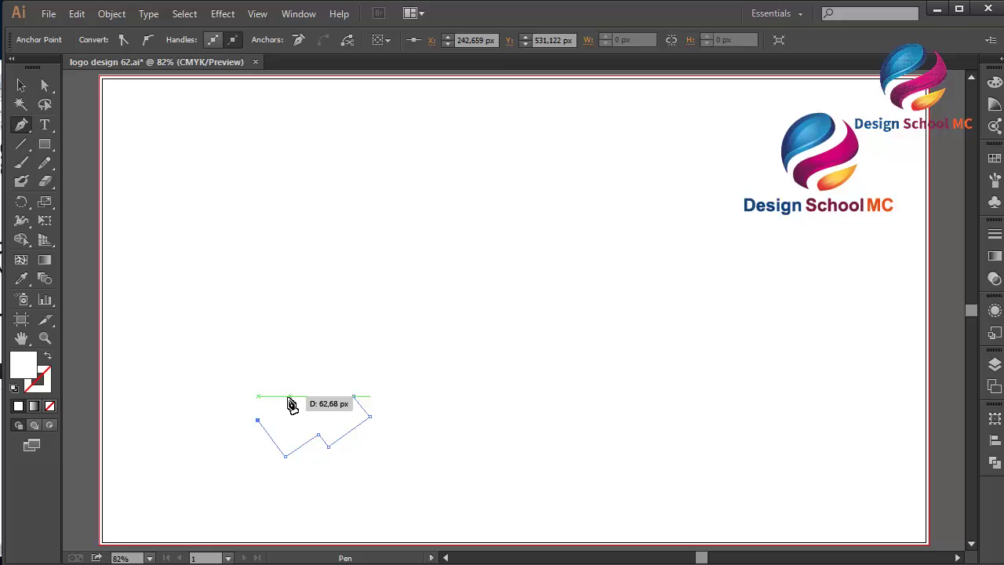
pyautogui.click(288, 397)
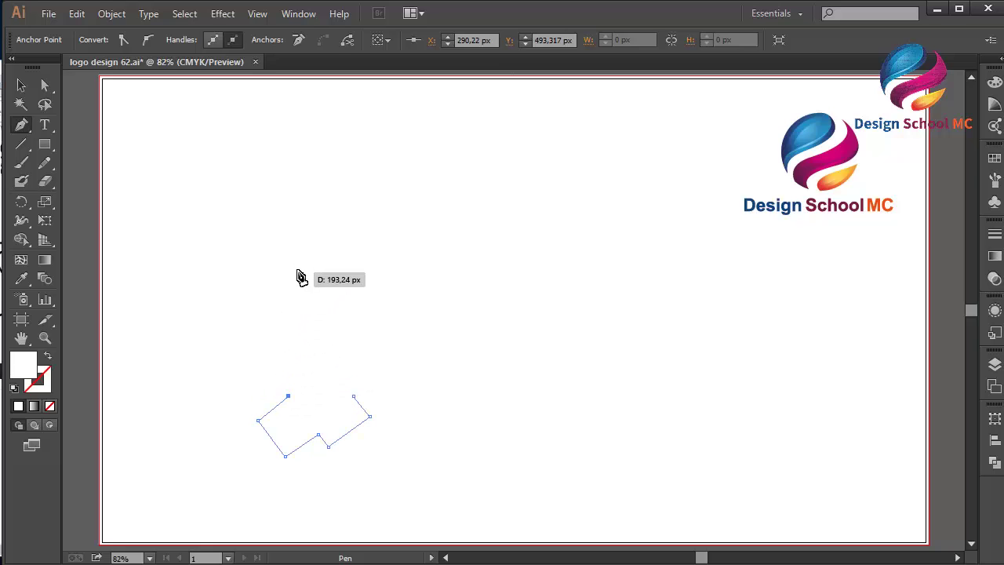
pyautogui.moveTo(322, 235); pyautogui.dragTo(391, 156)
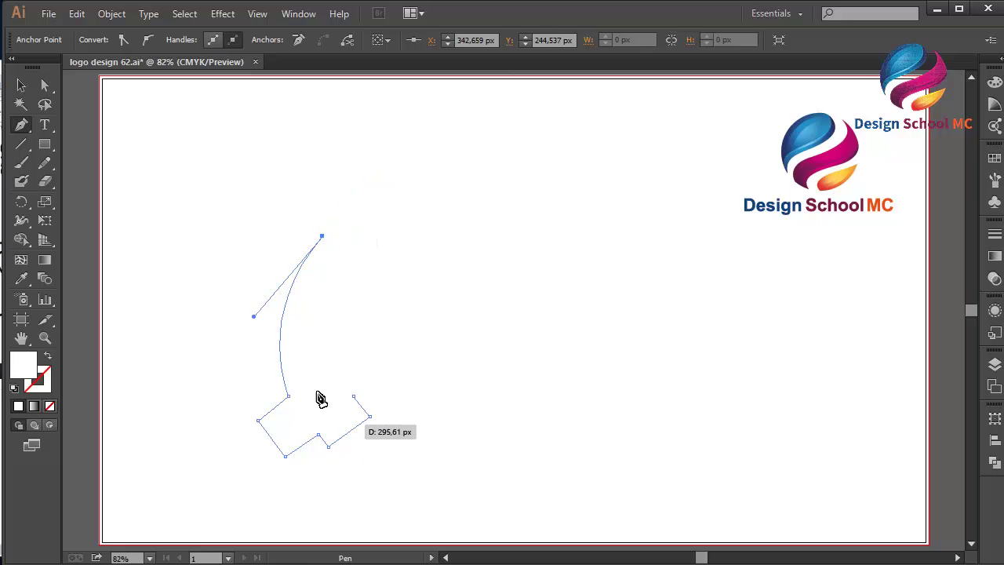
# Step: Give the path a black stroke (000000) and no fill
pyautogui.doubleClick(34, 367)
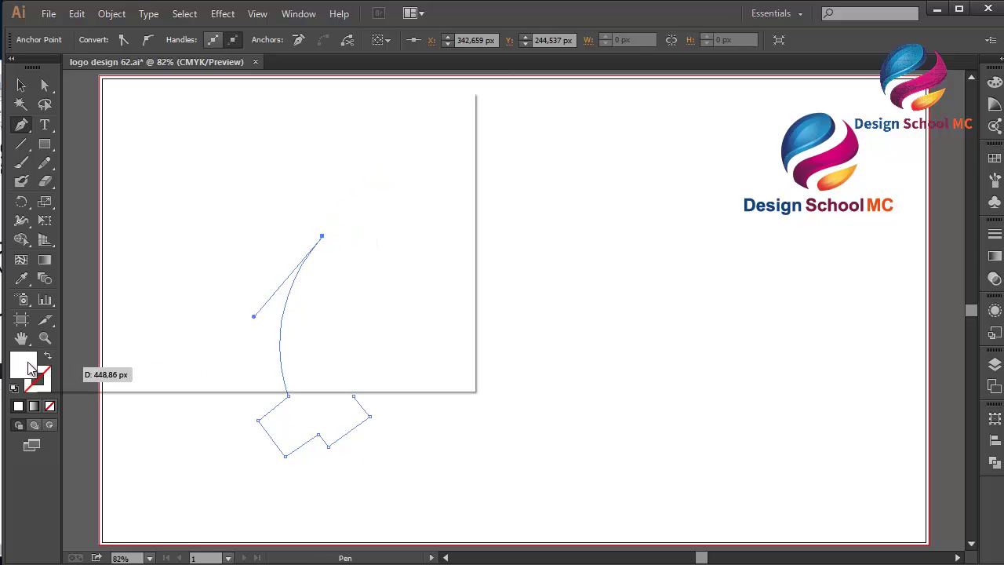
pyautogui.write('000000')
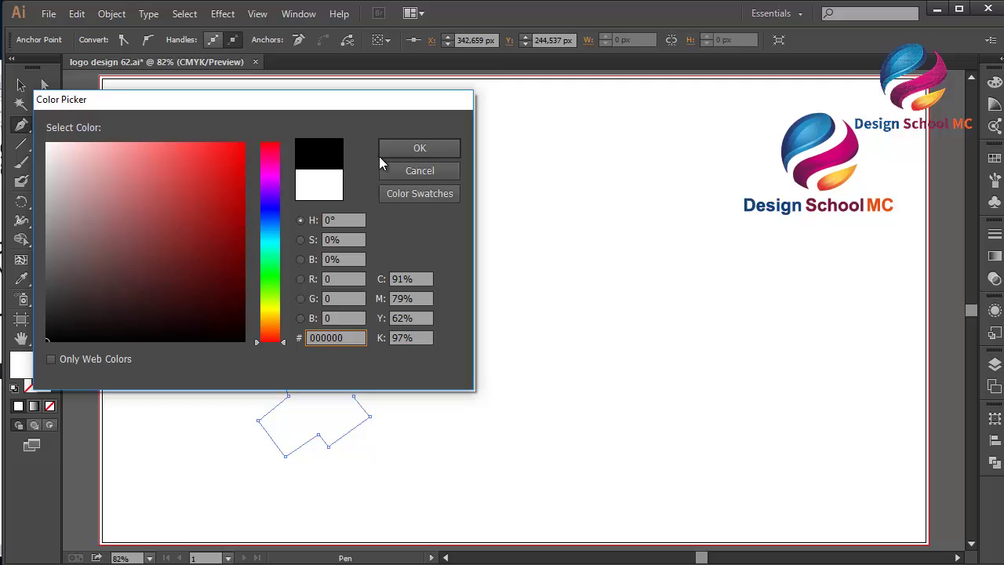
pyautogui.click(416, 149)
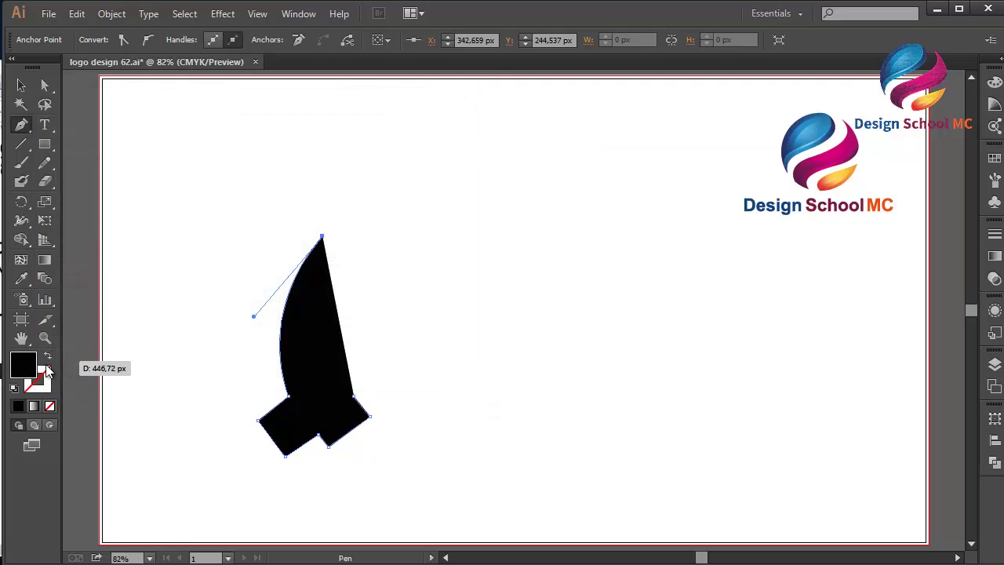
pyautogui.click(48, 358)
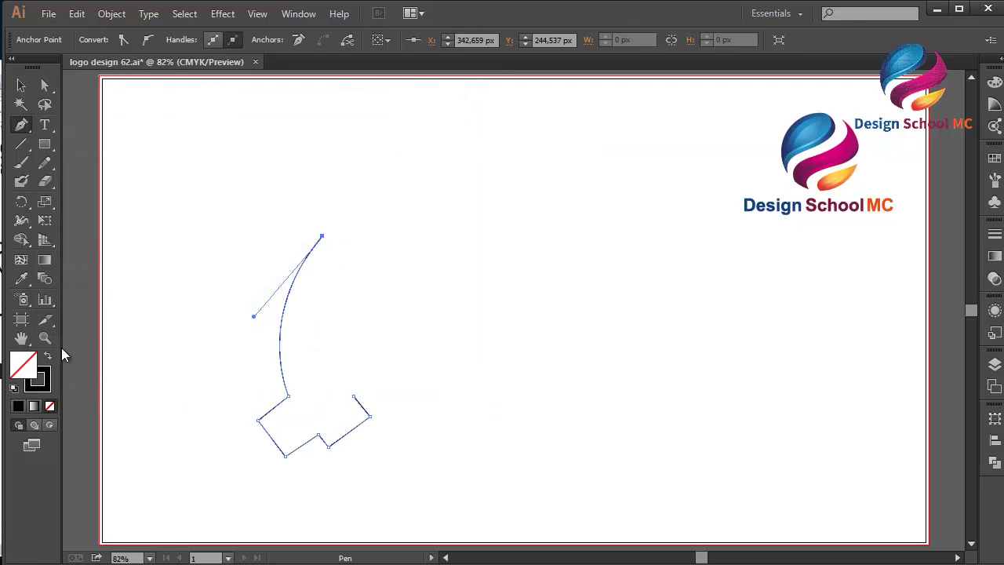
# Step: Continue the path with a squared serif, a concave top edge to a pointed tip, and a short curve back to the neck
pyautogui.moveTo(323, 245); pyautogui.dragTo(306, 230)
pyautogui.click(328, 189)
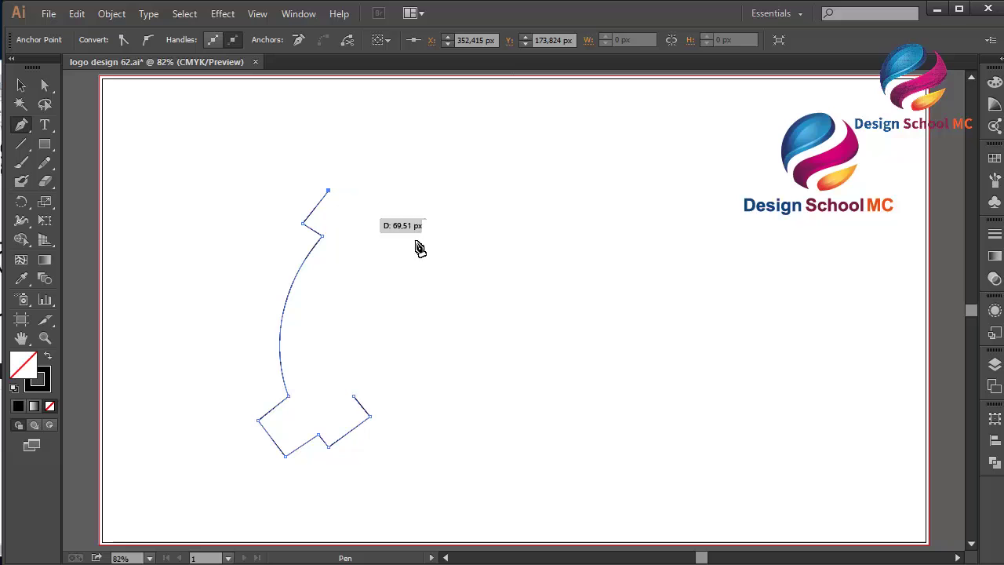
pyautogui.moveTo(439, 206); pyautogui.dragTo(511, 181)
pyautogui.click(438, 208)
pyautogui.moveTo(392, 244); pyautogui.dragTo(373, 251)
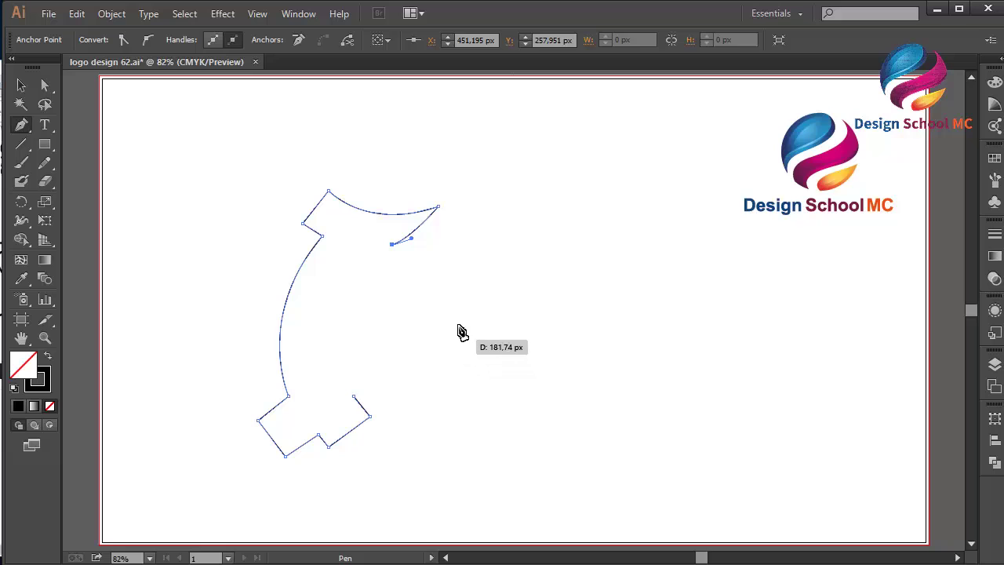
# Step: Extend the path down the S-curved outer edge of the right leg and around its slanted foot
pyautogui.moveTo(453, 330); pyautogui.dragTo(508, 365)
pyautogui.click(506, 424)
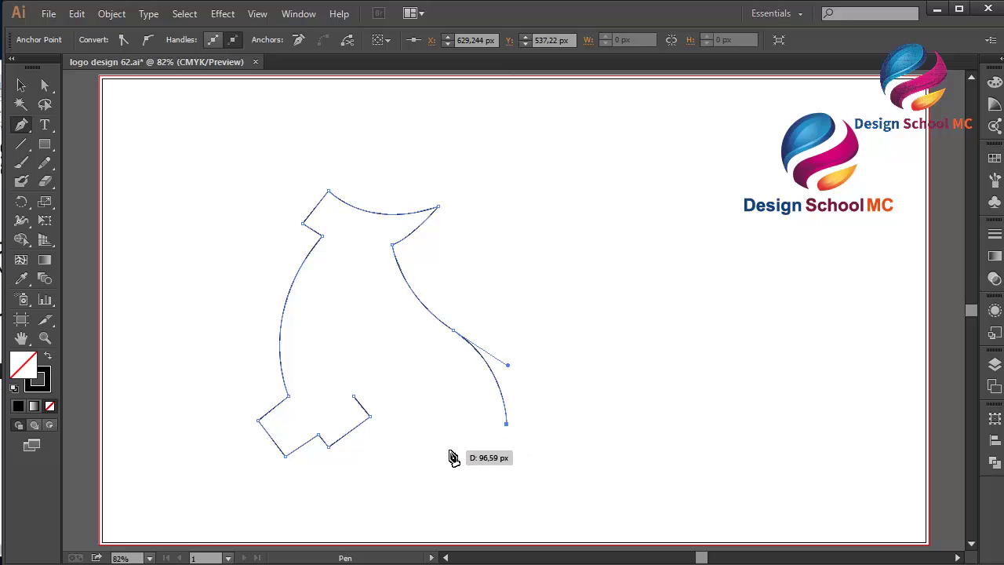
pyautogui.moveTo(431, 455); pyautogui.dragTo(398, 476)
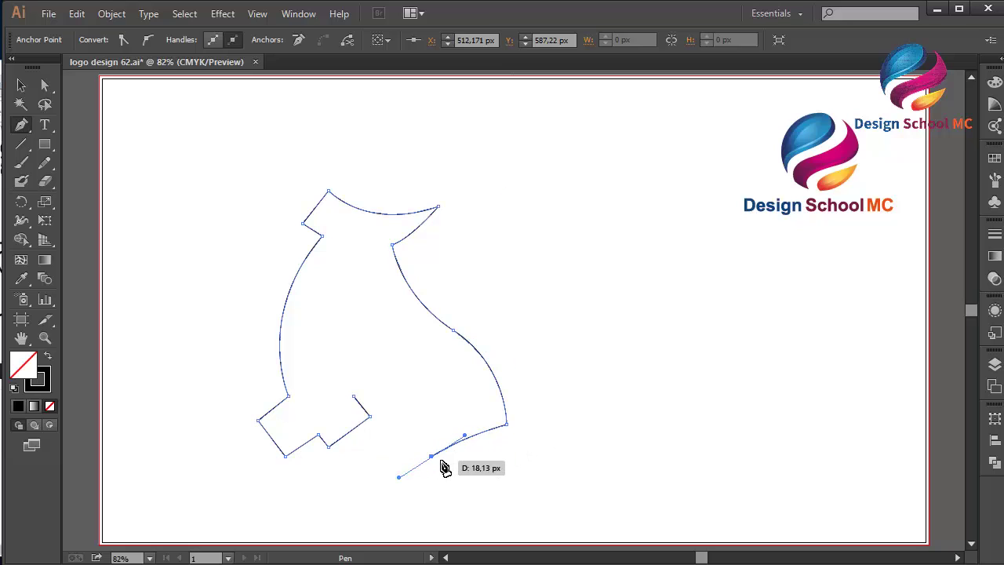
pyautogui.click(414, 437)
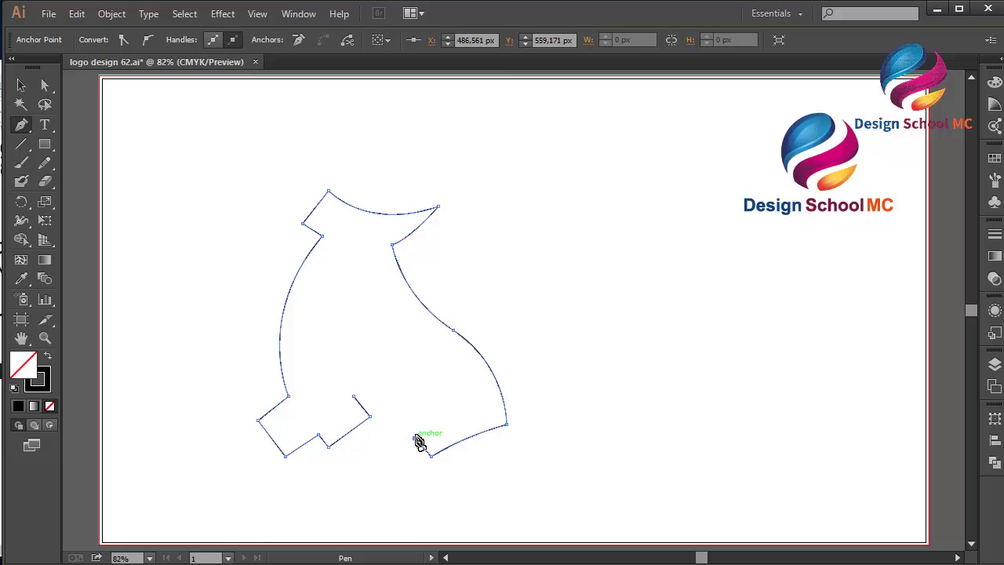
# Step: Draw the curved arch between the two legs and close the path at its starting point on the left foot
pyautogui.moveTo(435, 374); pyautogui.dragTo(415, 348)
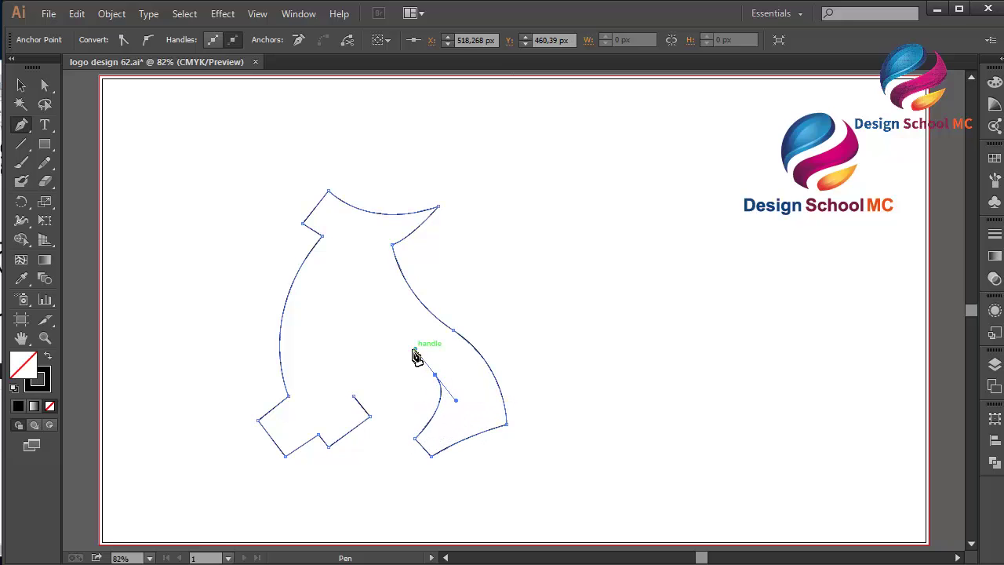
pyautogui.moveTo(324, 327); pyautogui.dragTo(301, 312)
pyautogui.click(322, 327)
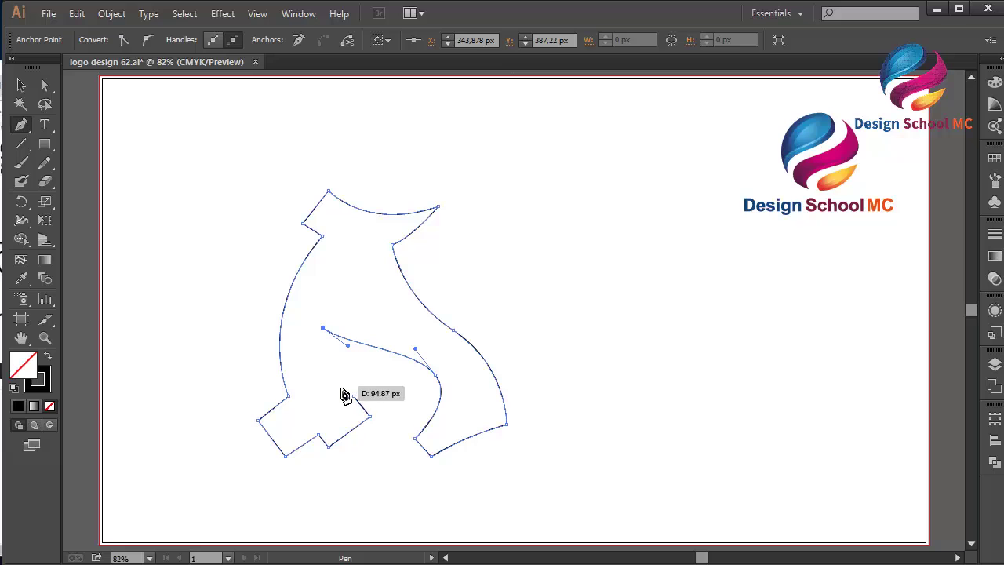
pyautogui.moveTo(368, 416); pyautogui.dragTo(380, 423)
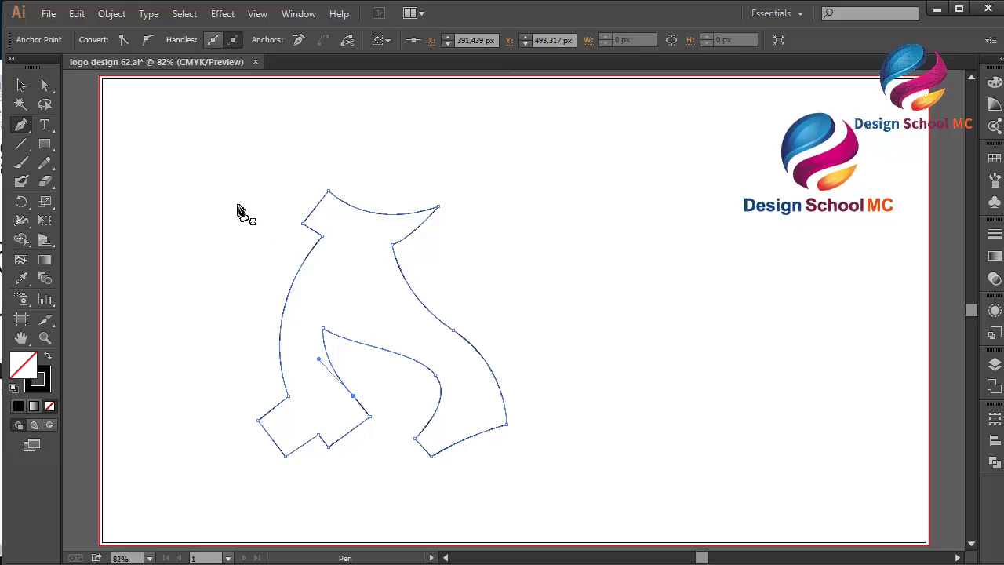
# Step: Fill the closed letter outline with white
pyautogui.click(21, 84)
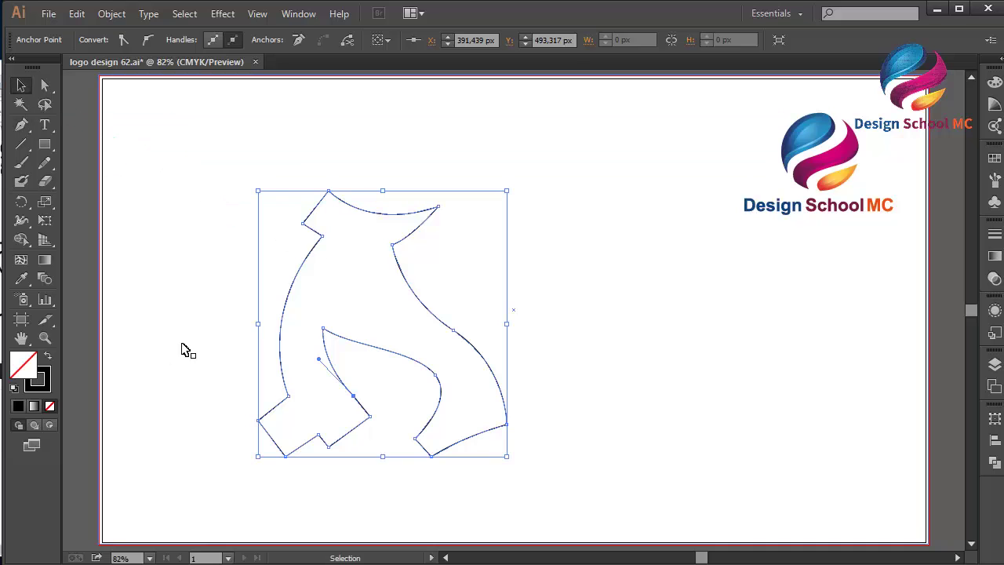
pyautogui.click(24, 365)
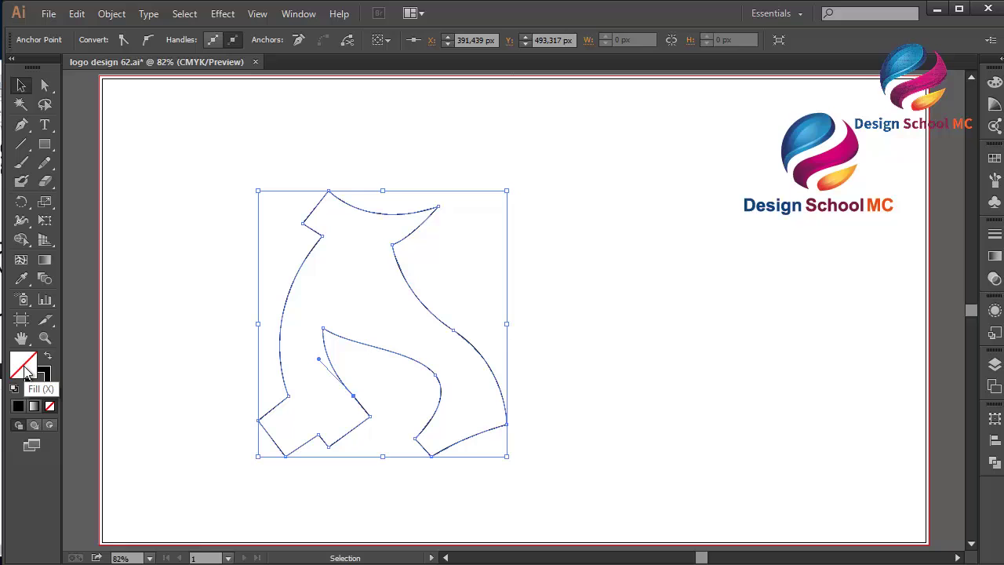
pyautogui.doubleClick(25, 367)
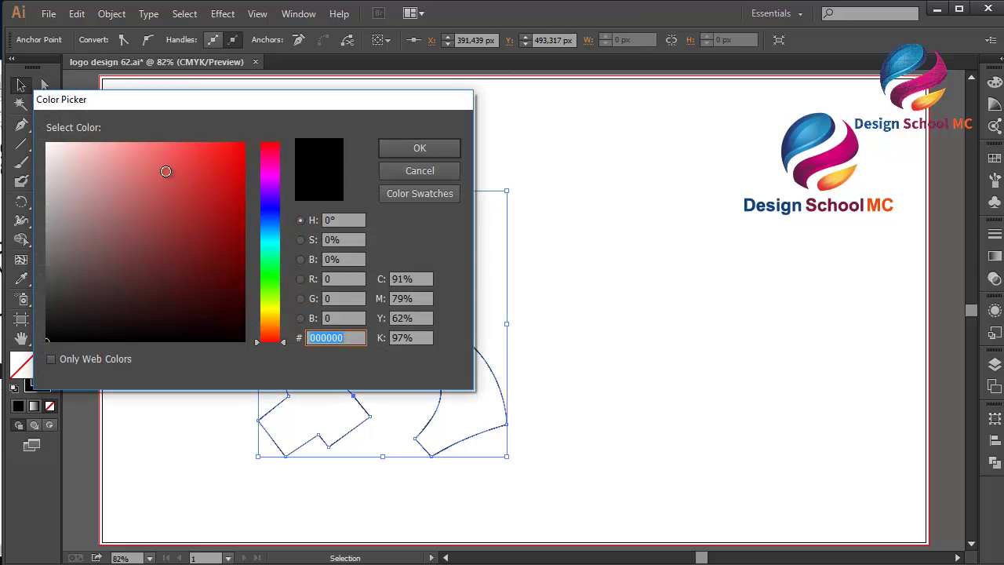
pyautogui.moveTo(165, 171); pyautogui.dragTo(41, 142)
pyautogui.click(405, 148)
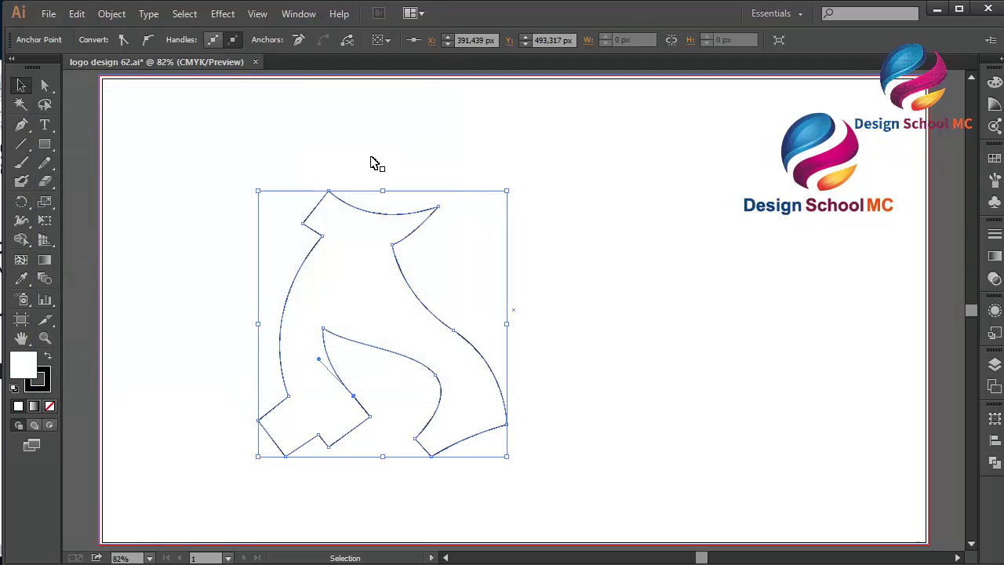
# Step: Draw a closed, curved triangular counter inside the upper part of the letter with the Pen tool
pyautogui.click(21, 126)
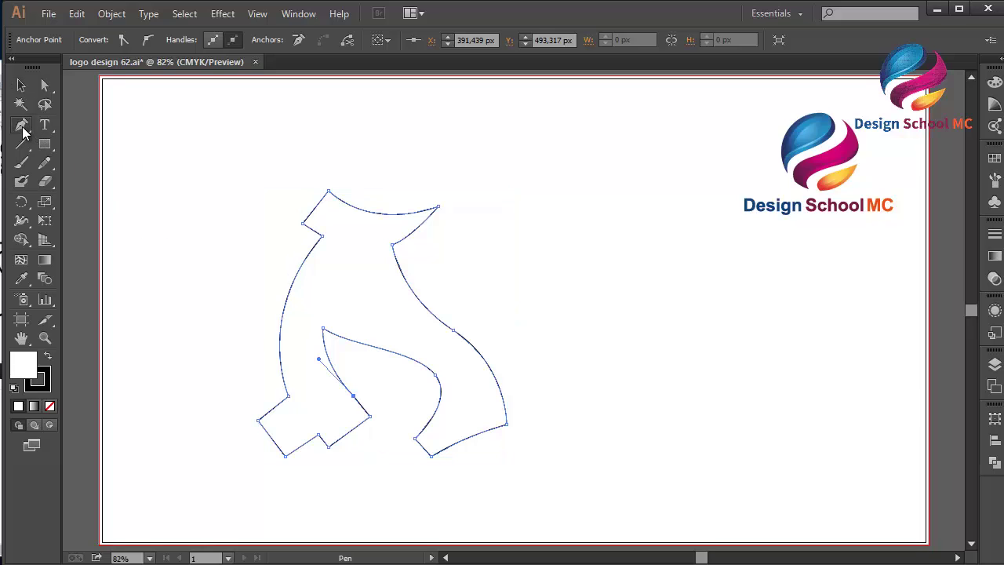
pyautogui.click(343, 248)
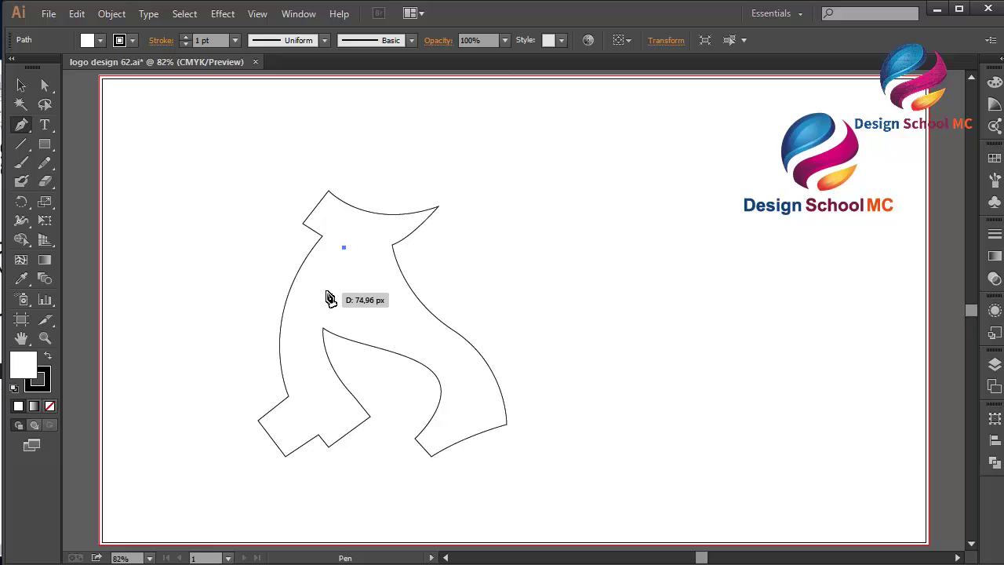
pyautogui.moveTo(327, 288); pyautogui.dragTo(325, 318)
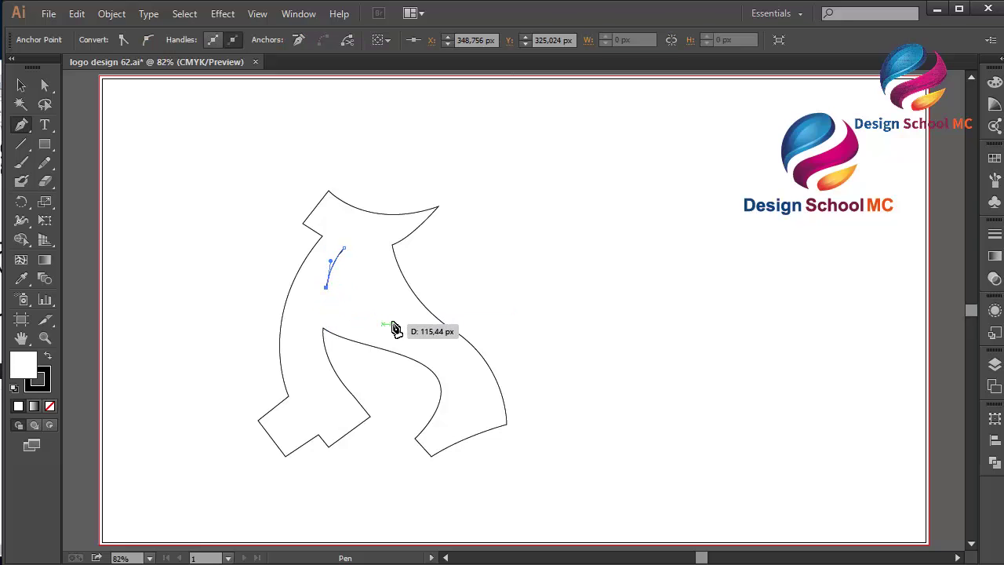
pyautogui.moveTo(398, 323); pyautogui.dragTo(453, 330)
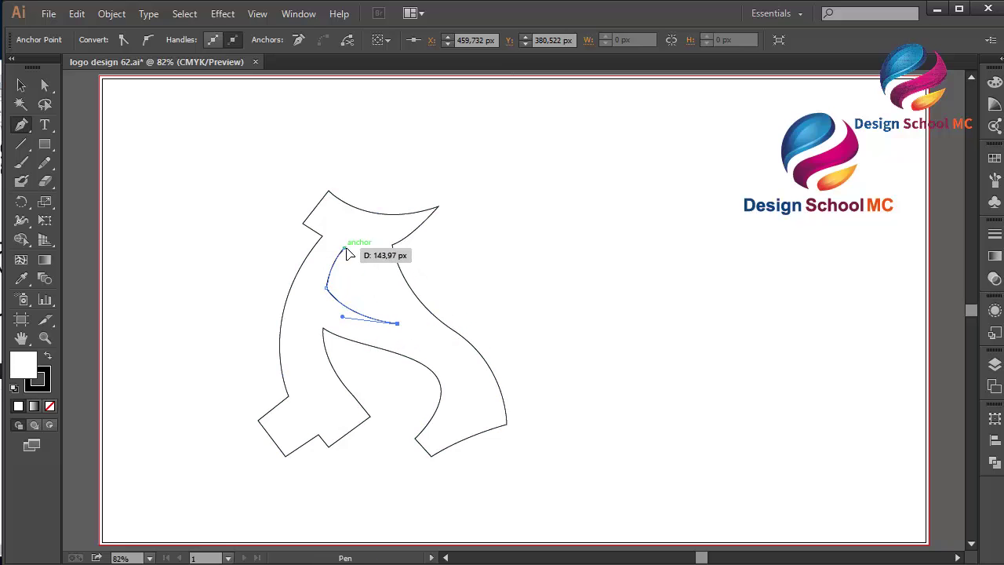
pyautogui.click(345, 250)
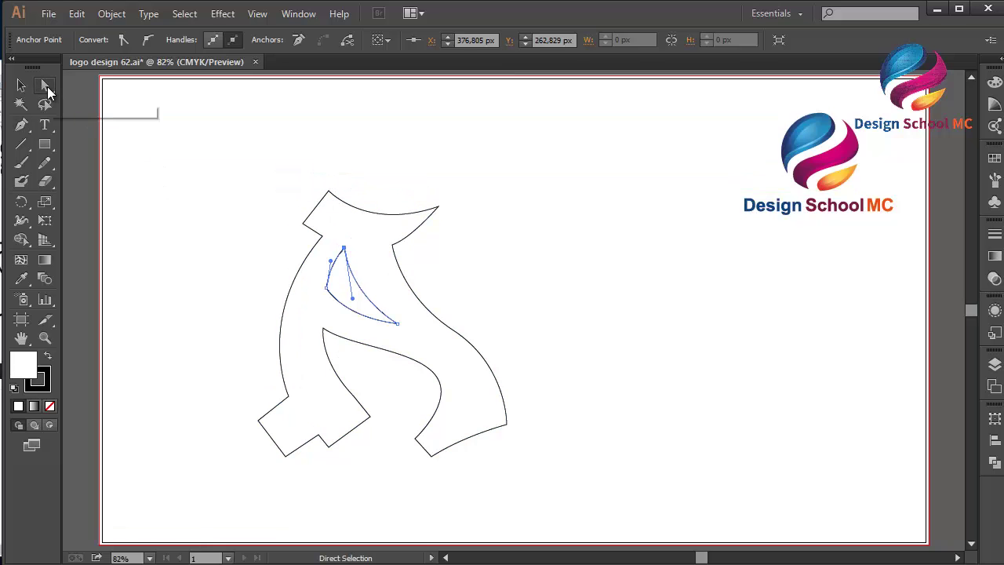
# Step: Move the counter's top point slightly up to the right and lengthen its handle to reshape the counter's right curve
pyautogui.click(45, 85)
pyautogui.moveTo(345, 250); pyautogui.dragTo(352, 234)
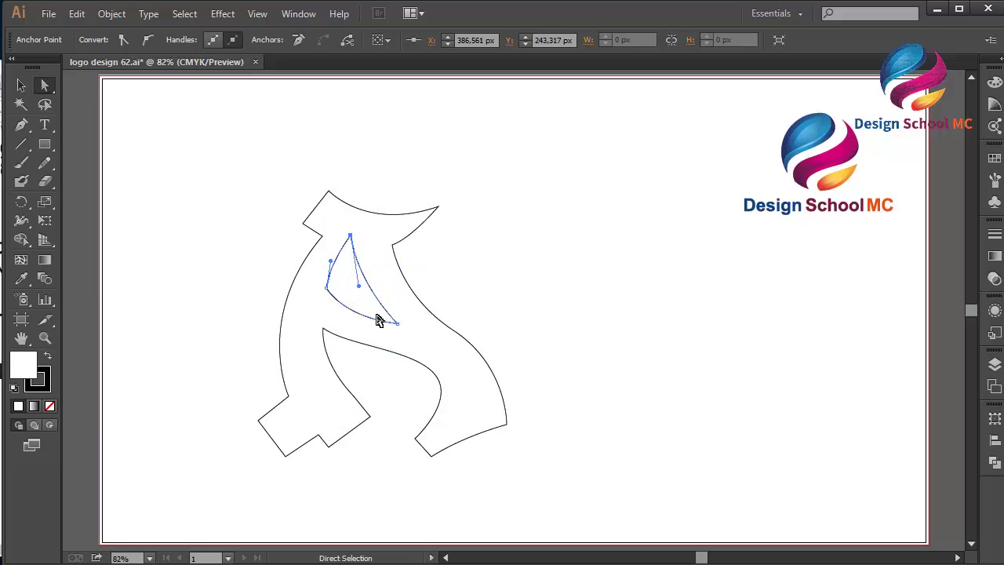
pyautogui.moveTo(359, 294); pyautogui.dragTo(364, 305)
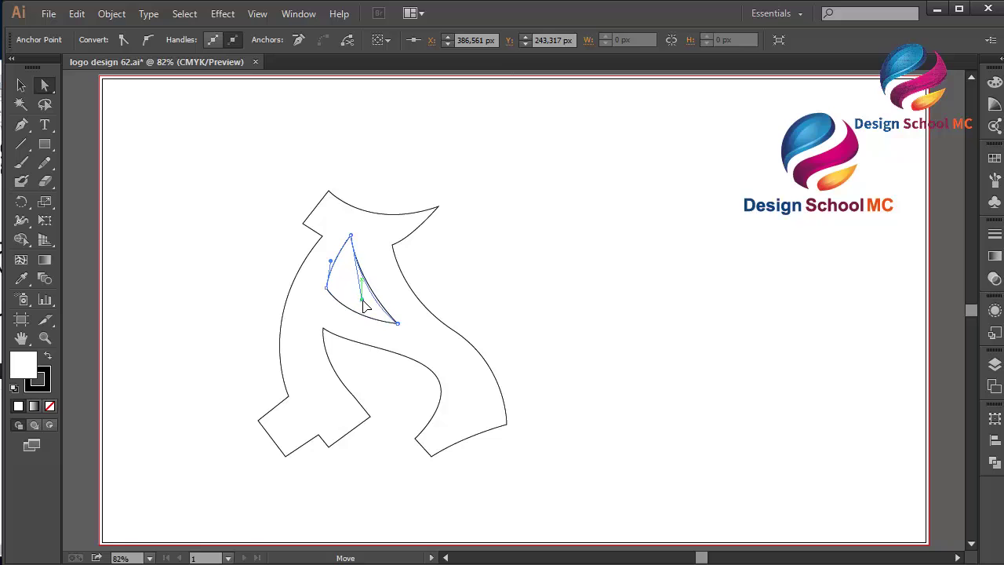
pyautogui.click(512, 296)
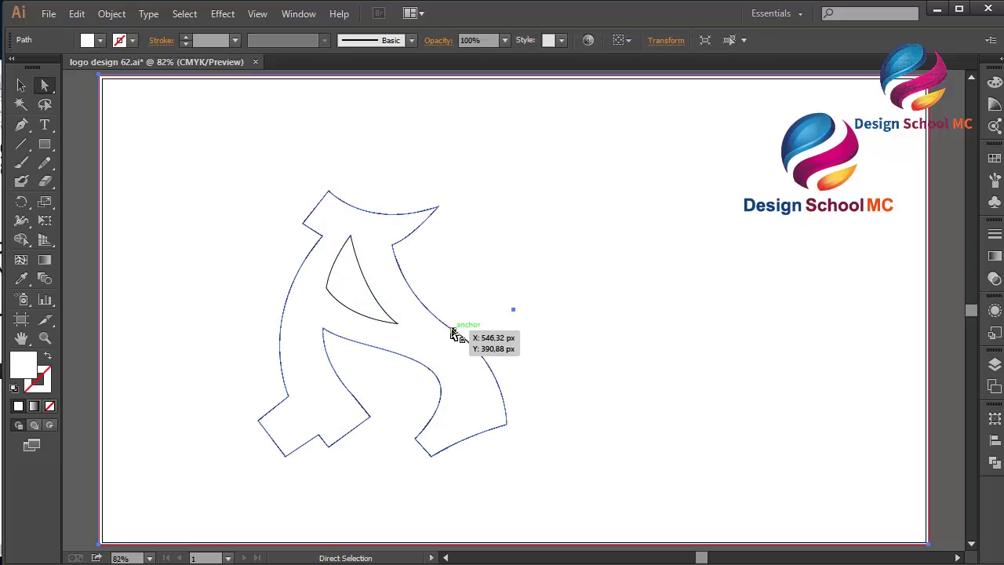
# Step: Adjust the curve handle at the middle of the right leg's outer edge to refine its bend
pyautogui.click(456, 331)
pyautogui.moveTo(509, 366); pyautogui.dragTo(513, 374)
pyautogui.click(568, 393)
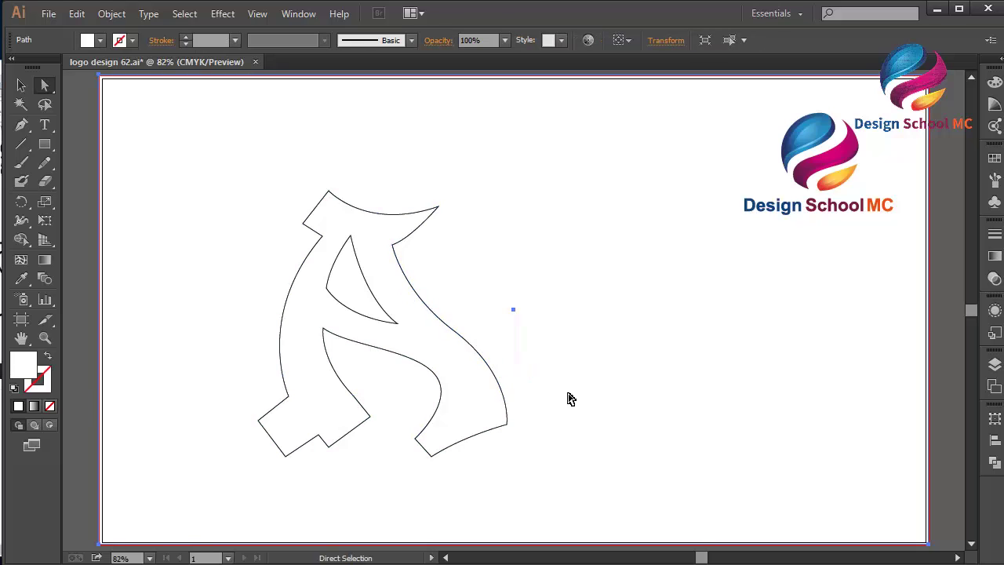
# Step: Move the peak of the arch between the legs slightly down and shift the arch's right curve point down and outward
pyautogui.click(469, 360)
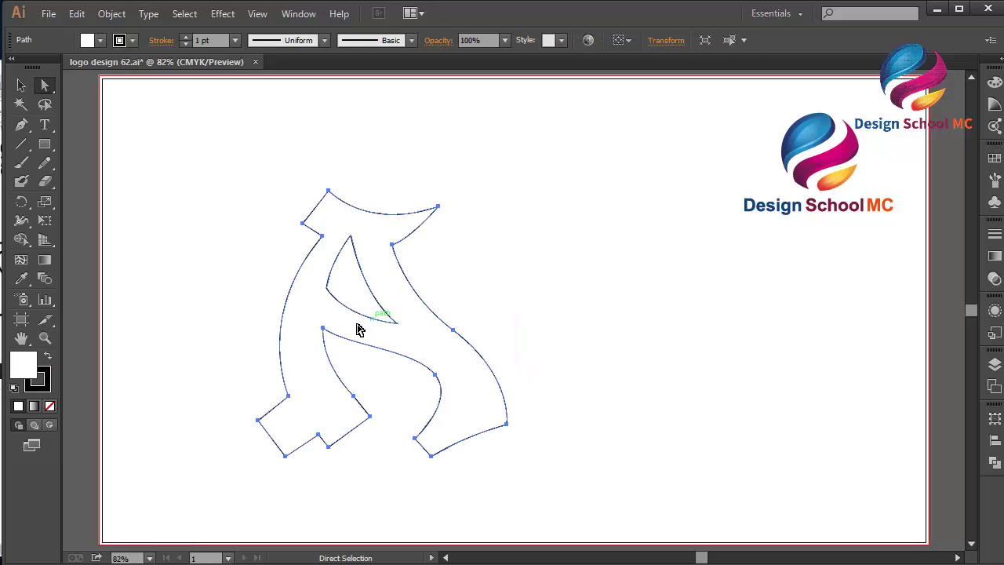
pyautogui.click(323, 328)
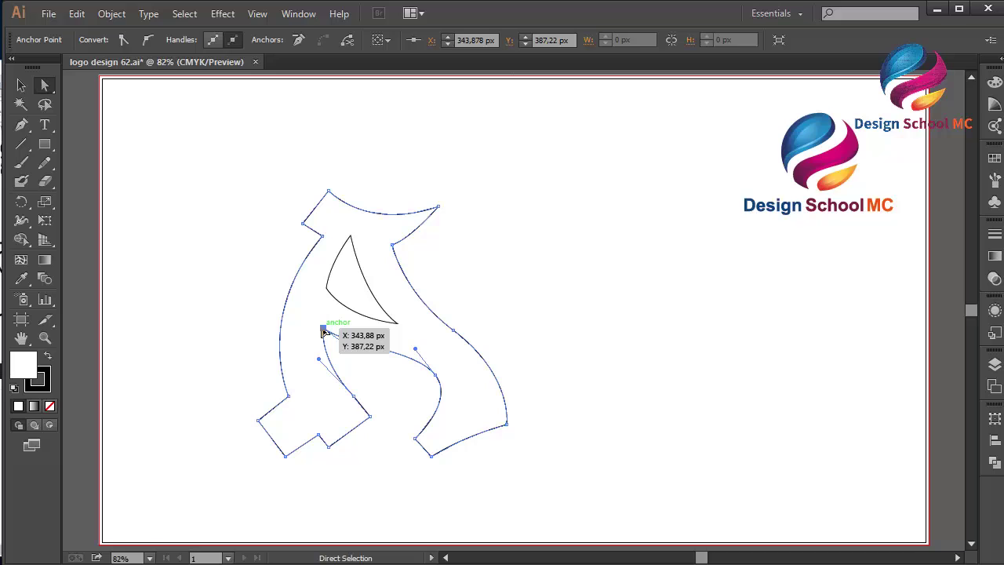
pyautogui.moveTo(323, 331); pyautogui.dragTo(323, 341)
pyautogui.moveTo(437, 381)
pyautogui.mouseDown()
pyautogui.moveTo(442, 398)
pyautogui.moveTo(441, 386)
pyautogui.mouseUp()
# Step: Move the counter's lower-right point down and outward and lower its left point to enlarge the counter
pyautogui.moveTo(400, 324); pyautogui.dragTo(413, 340)
pyautogui.click(327, 288)
pyautogui.moveTo(327, 296); pyautogui.dragTo(324, 313)
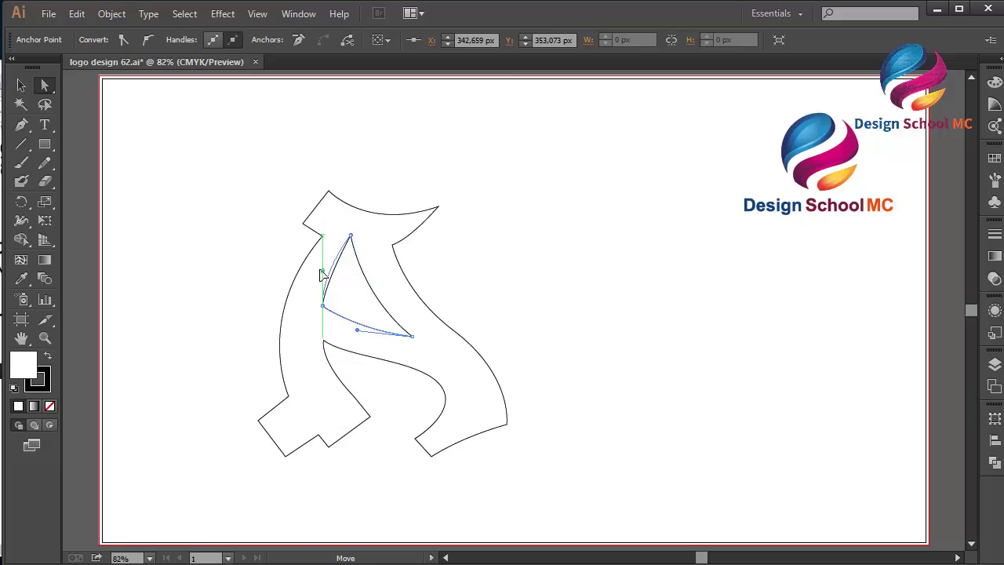
pyautogui.click(485, 294)
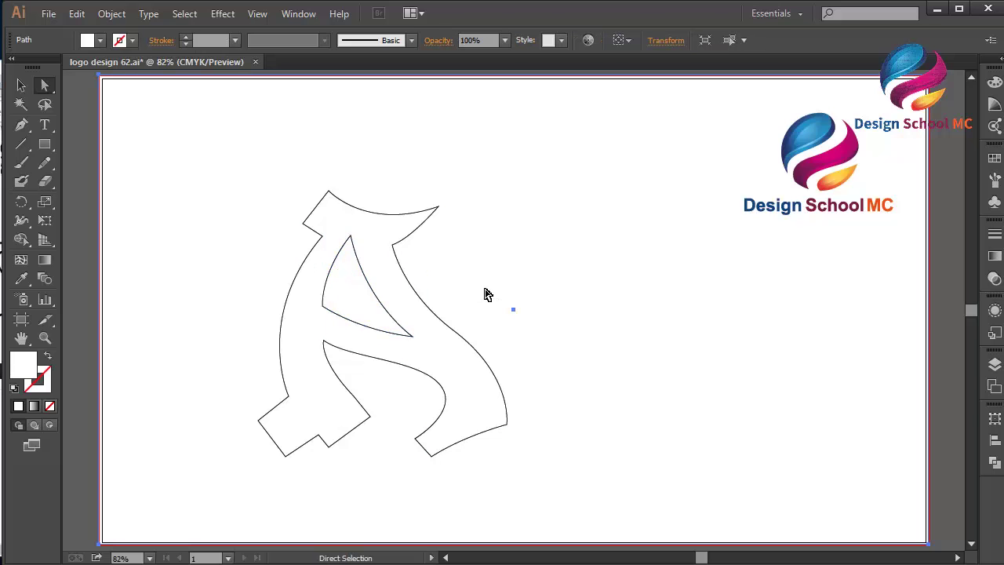
# Step: Shift the counter's top point slightly to the right
pyautogui.click(351, 234)
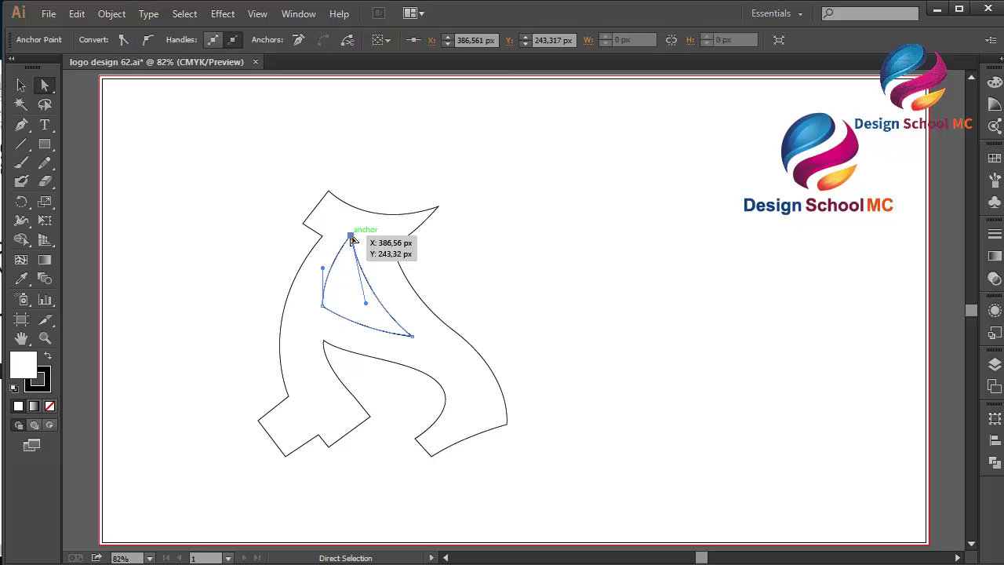
pyautogui.moveTo(355, 243); pyautogui.dragTo(359, 242)
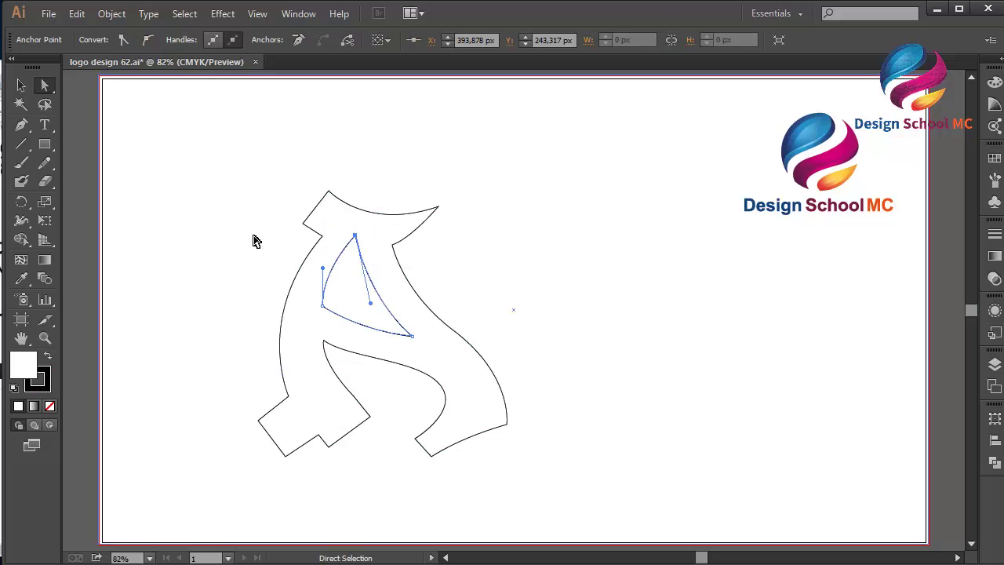
pyautogui.click(116, 94)
# Step: Subtract the triangular counter from the letter outline with the Minus Front shape mode of Pathfinder
pyautogui.click(22, 88)
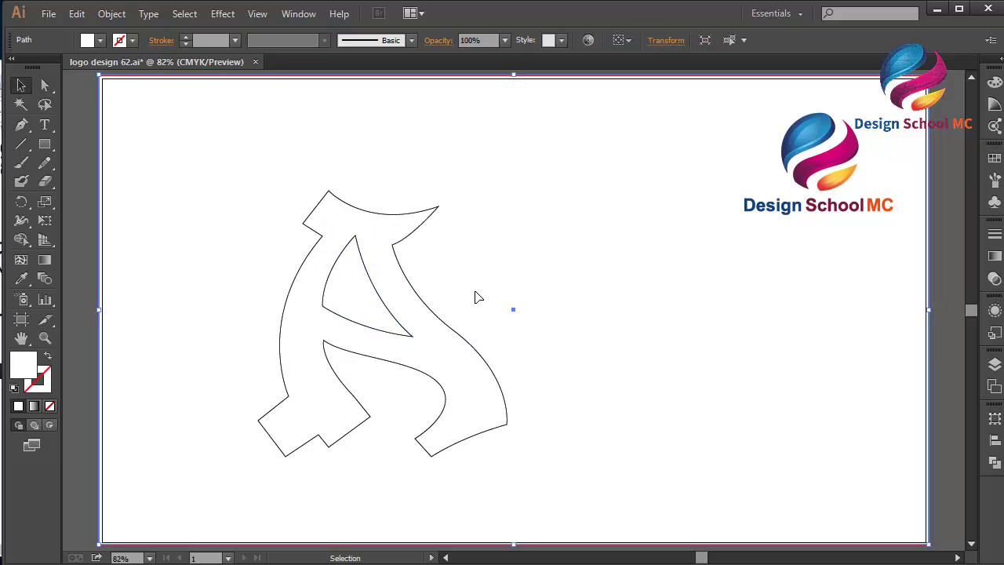
pyautogui.click(373, 294)
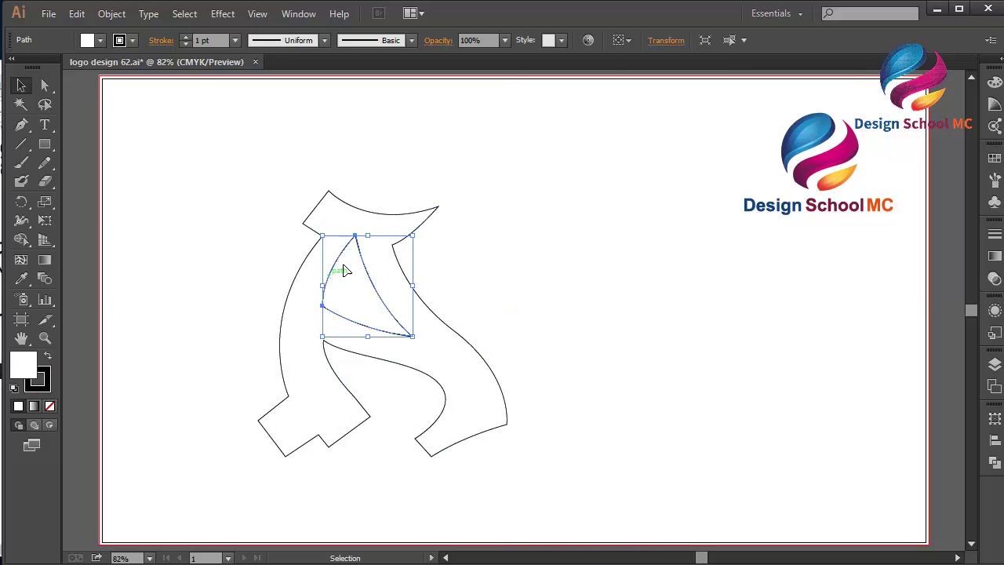
pyautogui.keyDown('shift'); pyautogui.click(467, 353); pyautogui.keyUp('shift')
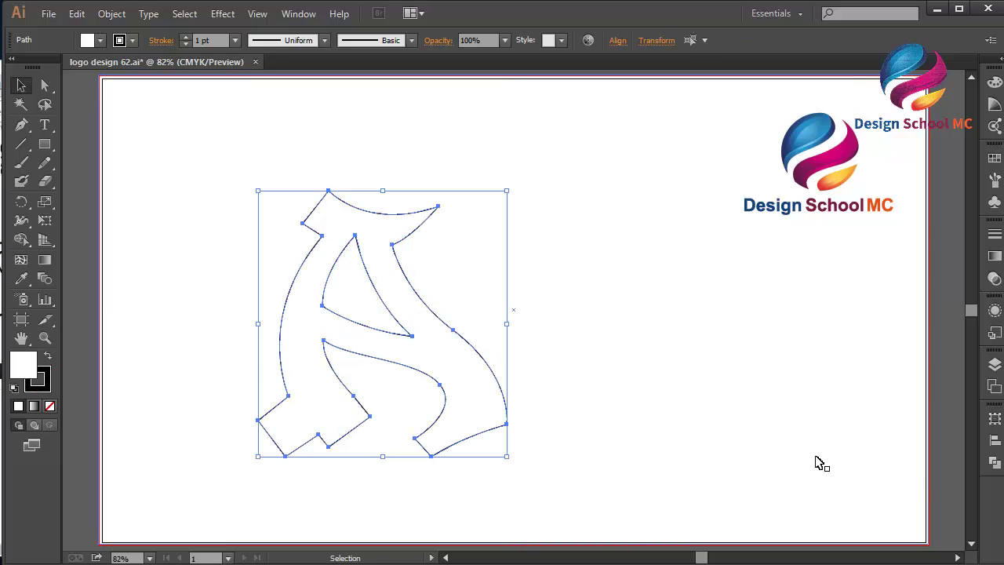
pyautogui.click(993, 462)
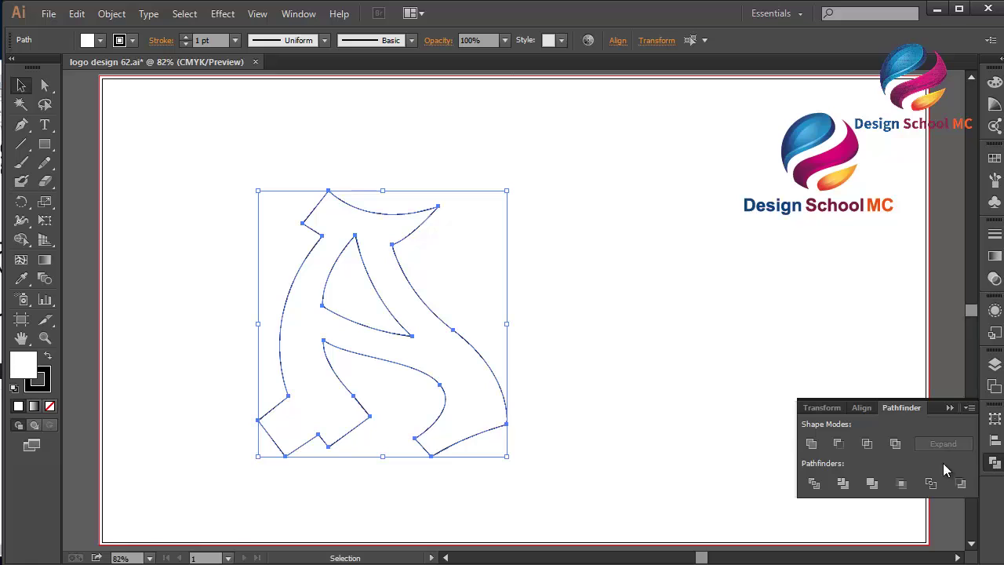
pyautogui.click(832, 445)
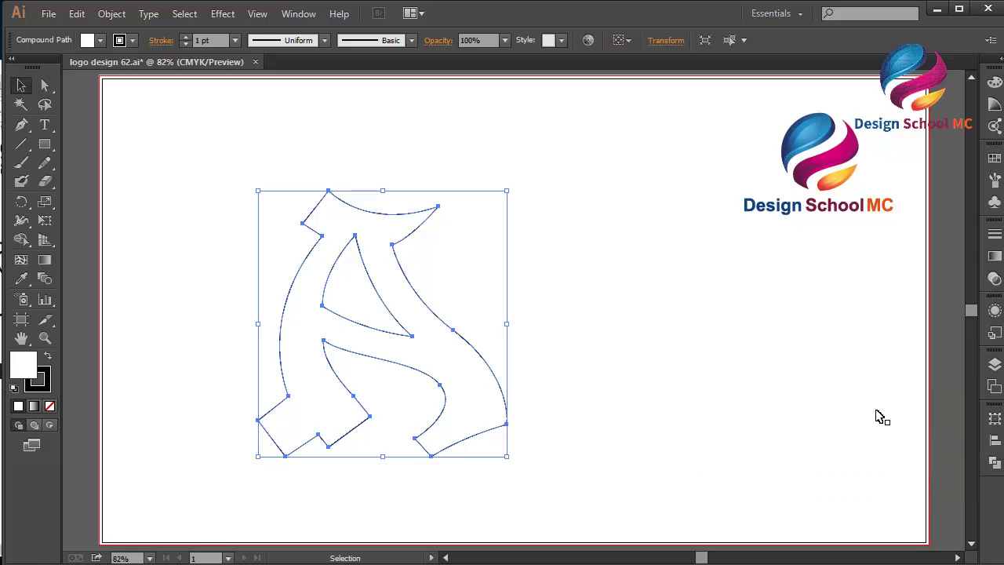
pyautogui.click(686, 407)
pyautogui.click(504, 392)
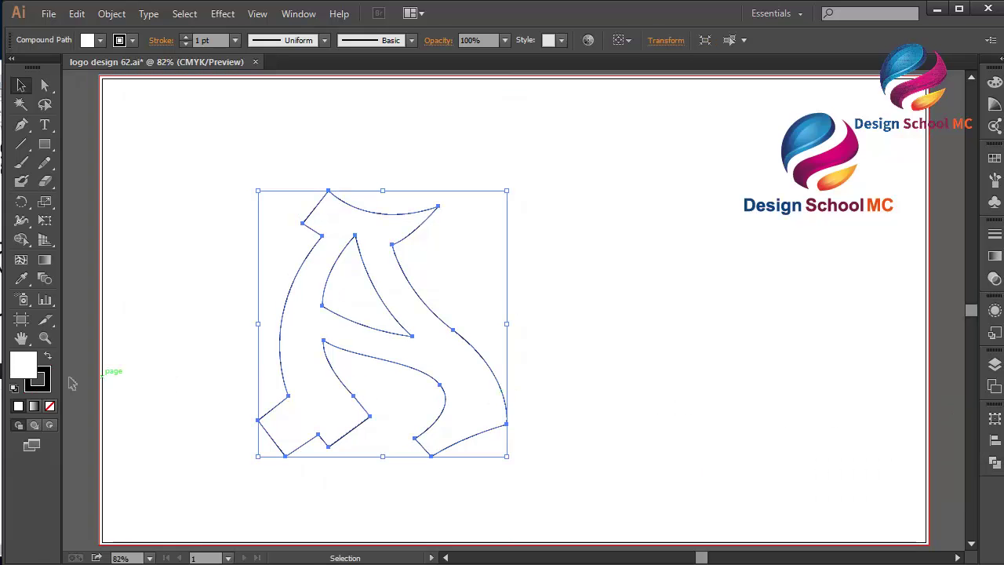
pyautogui.click(44, 383)
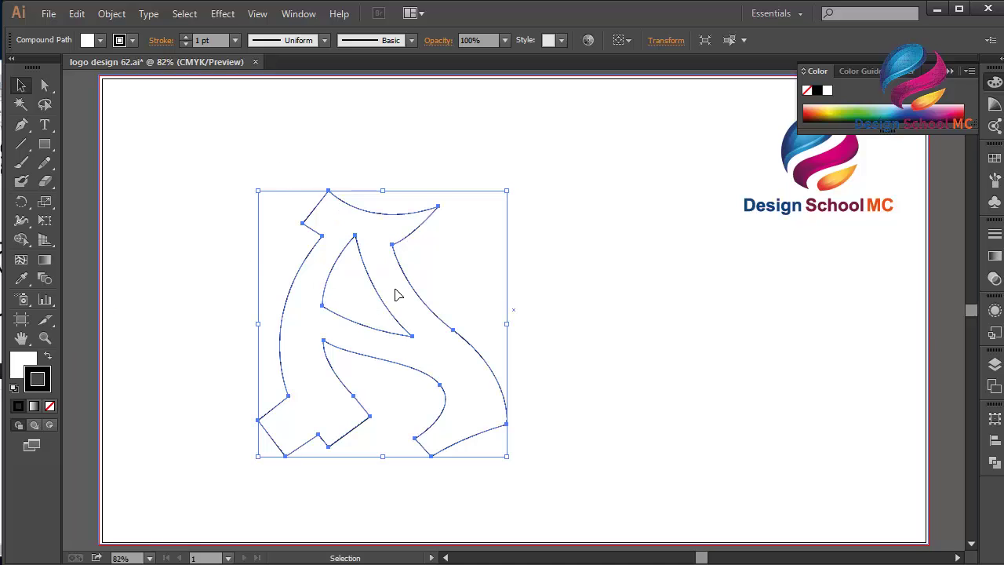
pyautogui.click(510, 426)
pyautogui.hotkey('ctrl', 'z')
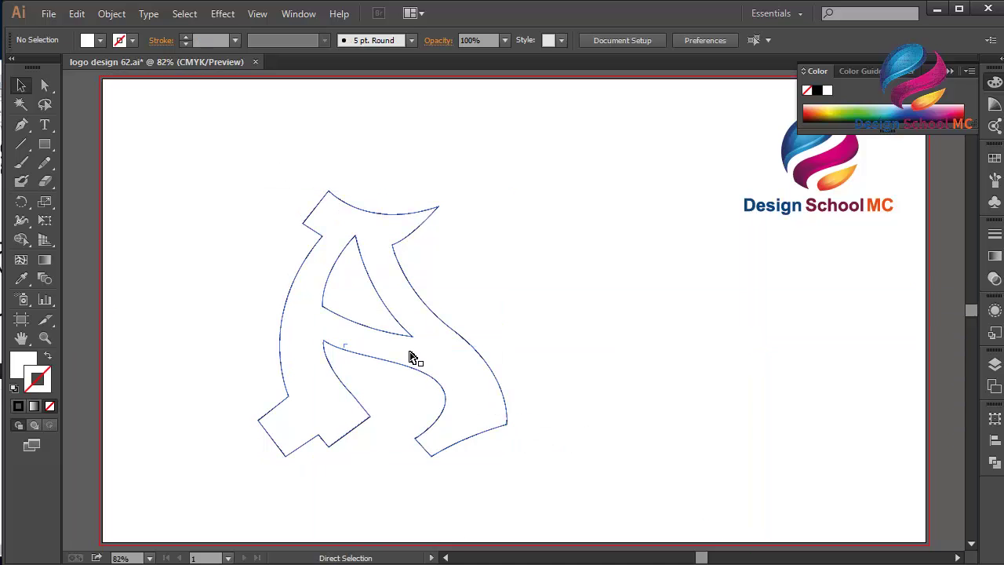
pyautogui.hotkey('ctrl', 'shift', 'z')
pyautogui.click(398, 335)
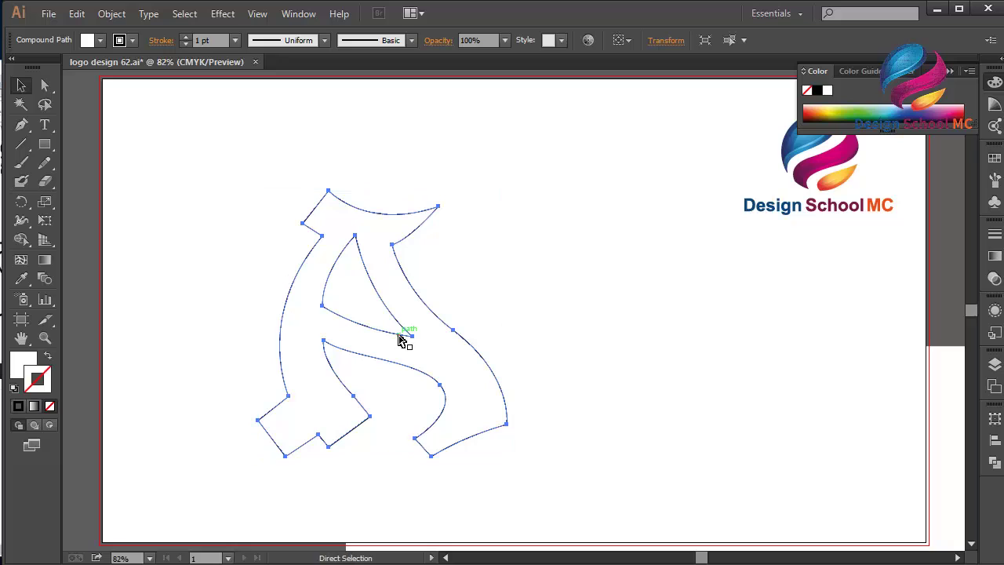
pyautogui.hotkey('ctrl', 'z')
# Step: Try a 3 pt stroke on the letter, and settle on a stroke weight of 8 pt
pyautogui.click(399, 335)
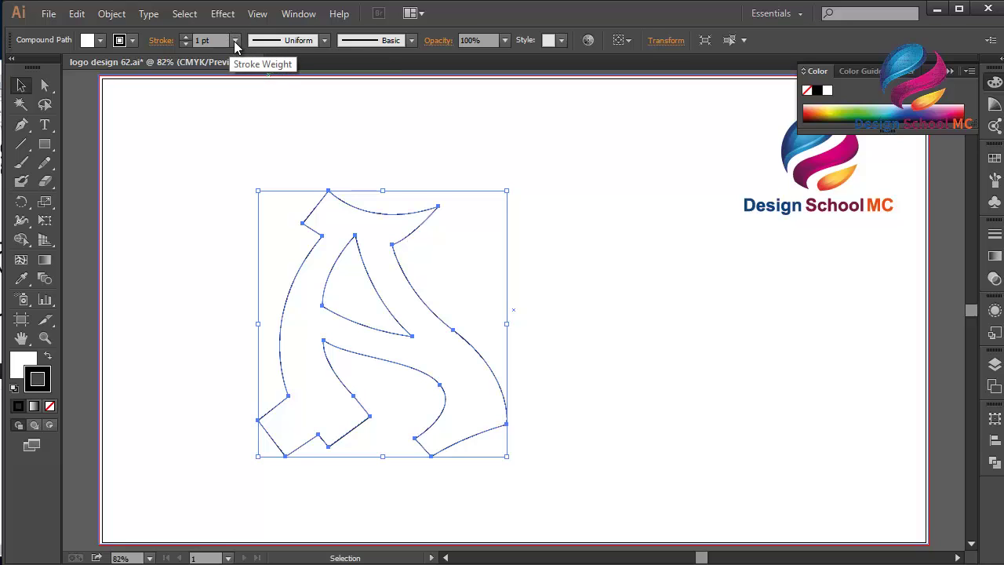
pyautogui.click(235, 43)
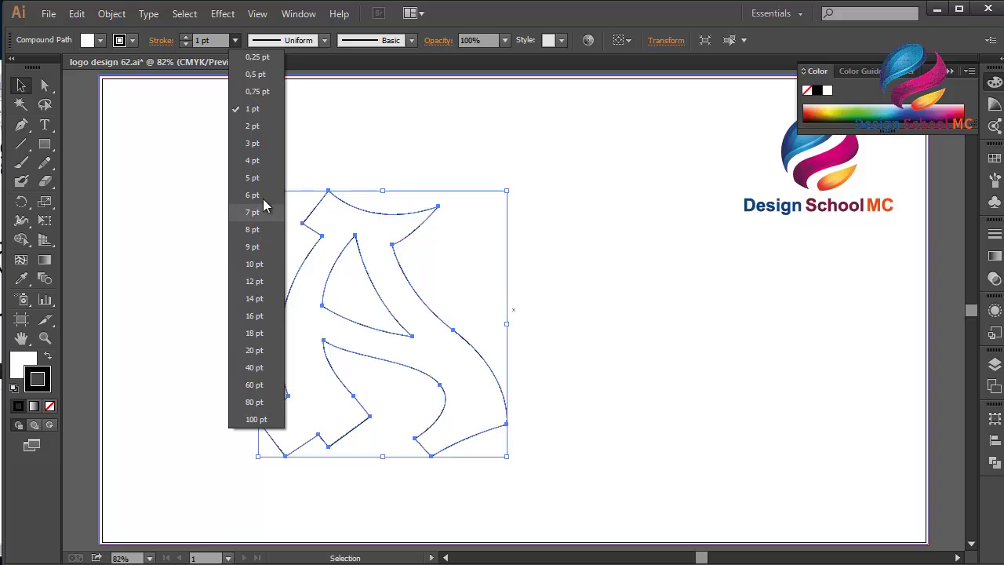
pyautogui.click(252, 143)
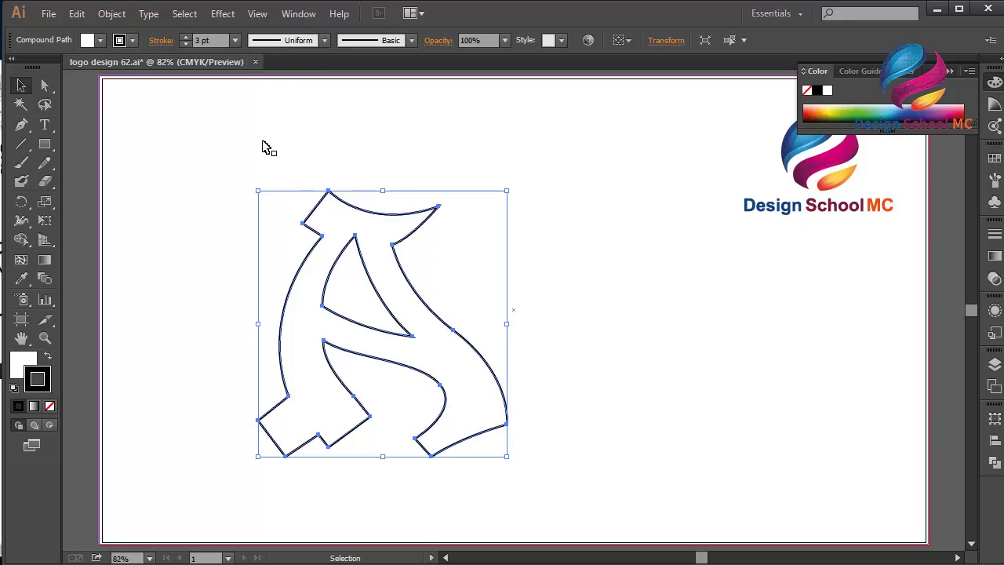
pyautogui.click(235, 41)
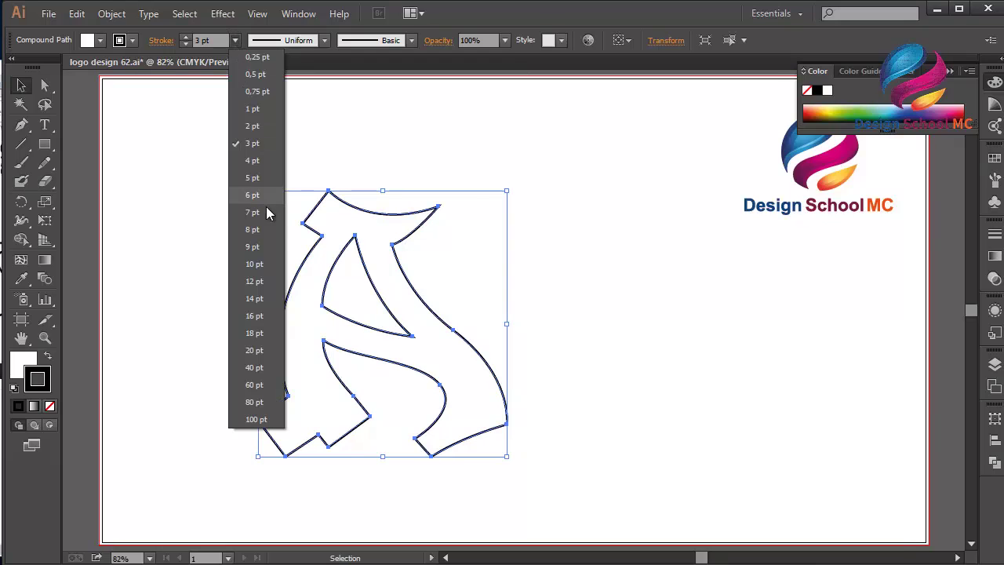
pyautogui.click(266, 229)
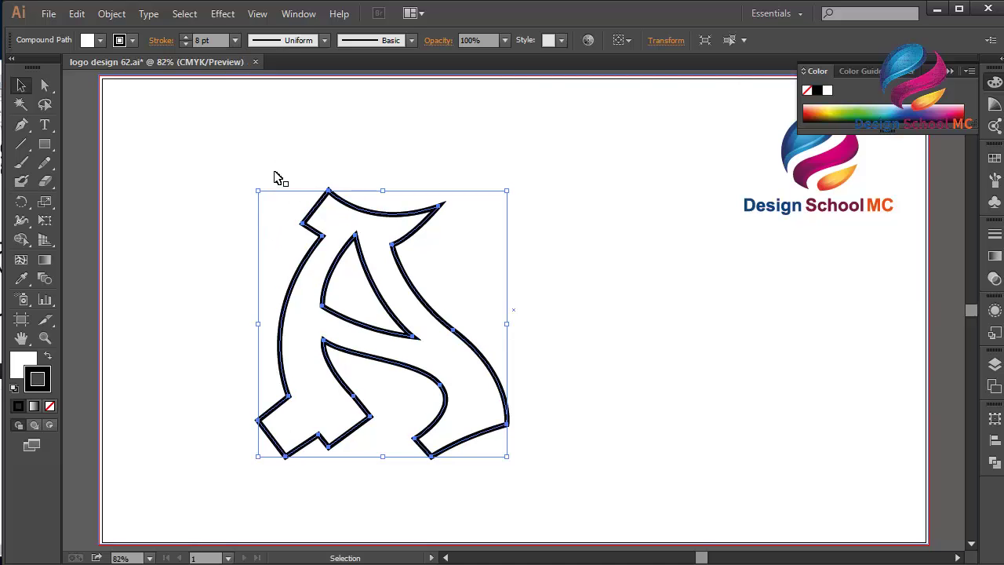
pyautogui.click(251, 198)
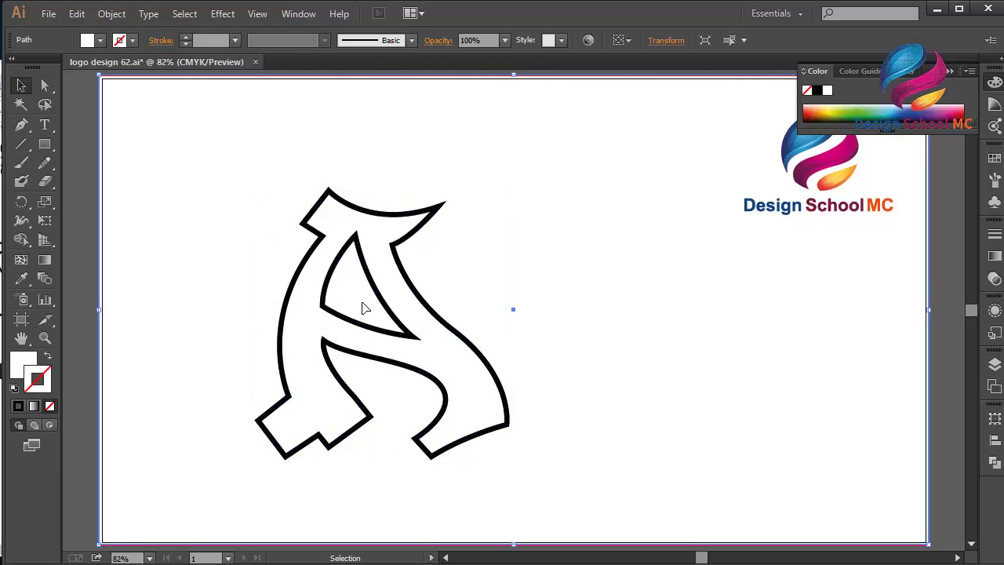
# Step: Fill the letter with light blue 489BFF
pyautogui.click(420, 337)
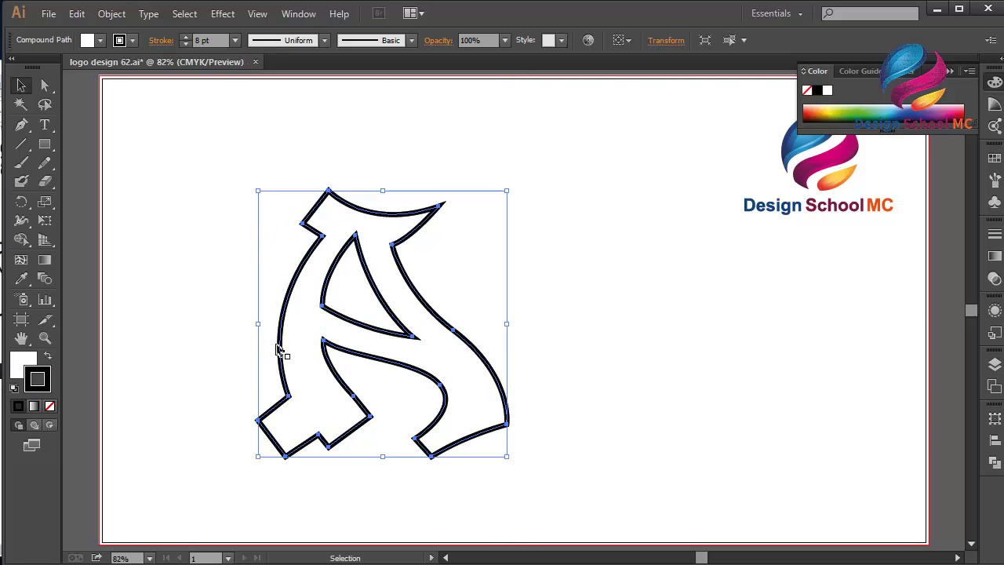
pyautogui.doubleClick(22, 365)
pyautogui.moveTo(146, 152)
pyautogui.mouseDown()
pyautogui.moveTo(217, 157)
pyautogui.moveTo(243, 141)
pyautogui.mouseUp()
pyautogui.moveTo(268, 275); pyautogui.dragTo(276, 227)
pyautogui.moveTo(196, 185); pyautogui.dragTo(191, 138)
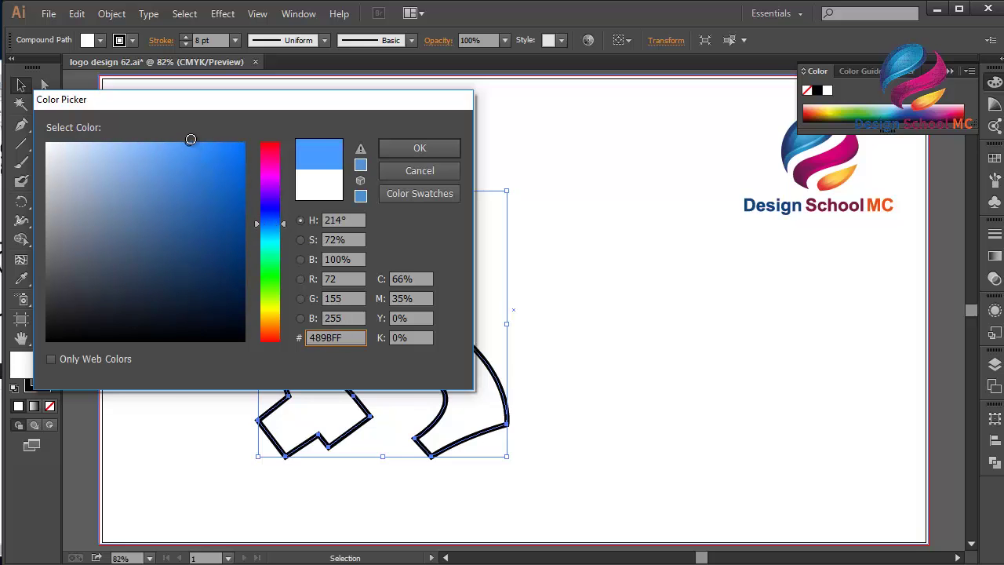
pyautogui.click(395, 149)
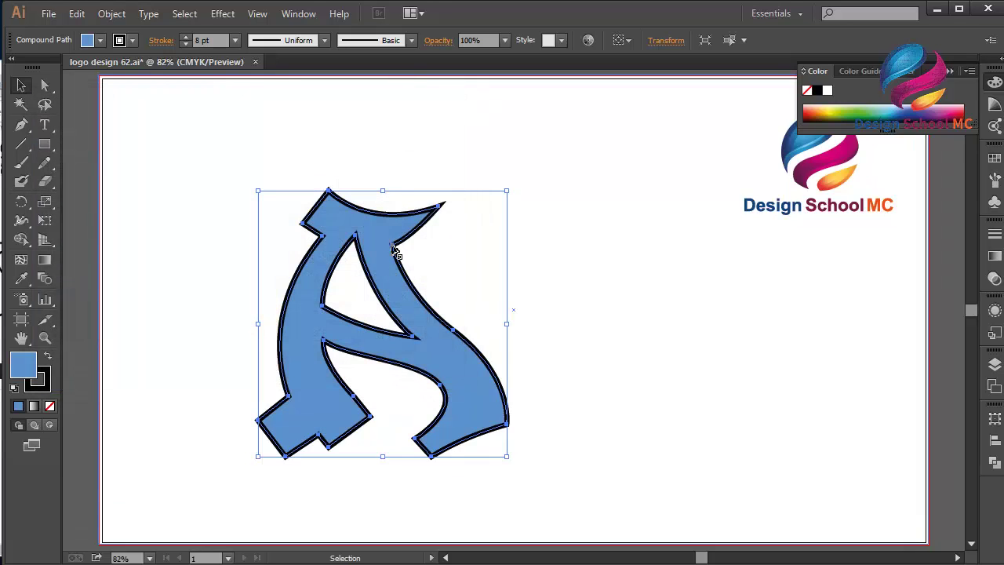
# Step: Change the letter's stroke colour to very dark navy 050C2D
pyautogui.doubleClick(37, 381)
pyautogui.moveTo(176, 264)
pyautogui.mouseDown()
pyautogui.moveTo(260, 301)
pyautogui.moveTo(227, 306)
pyautogui.mouseUp()
pyautogui.click(273, 214)
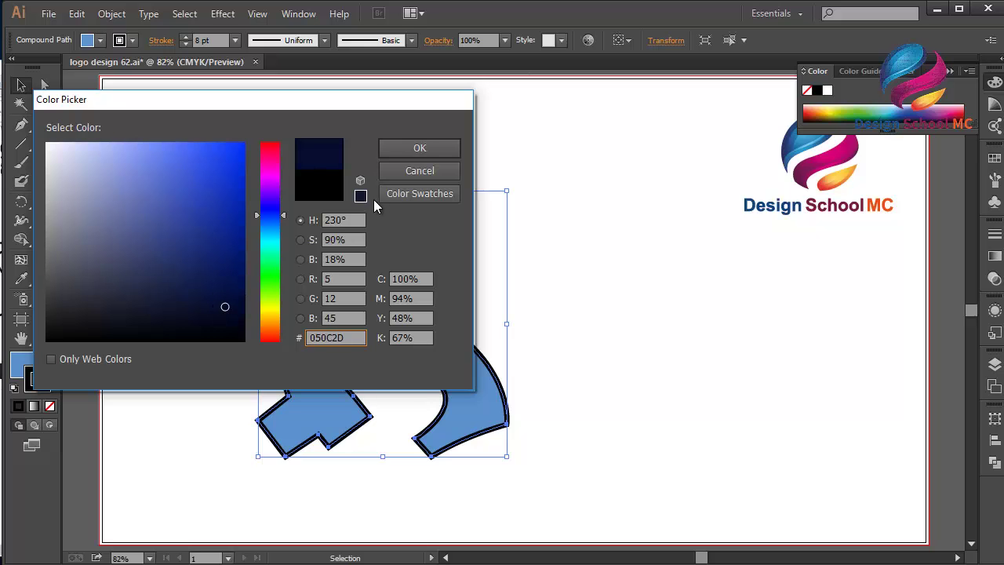
pyautogui.click(396, 149)
pyautogui.click(207, 210)
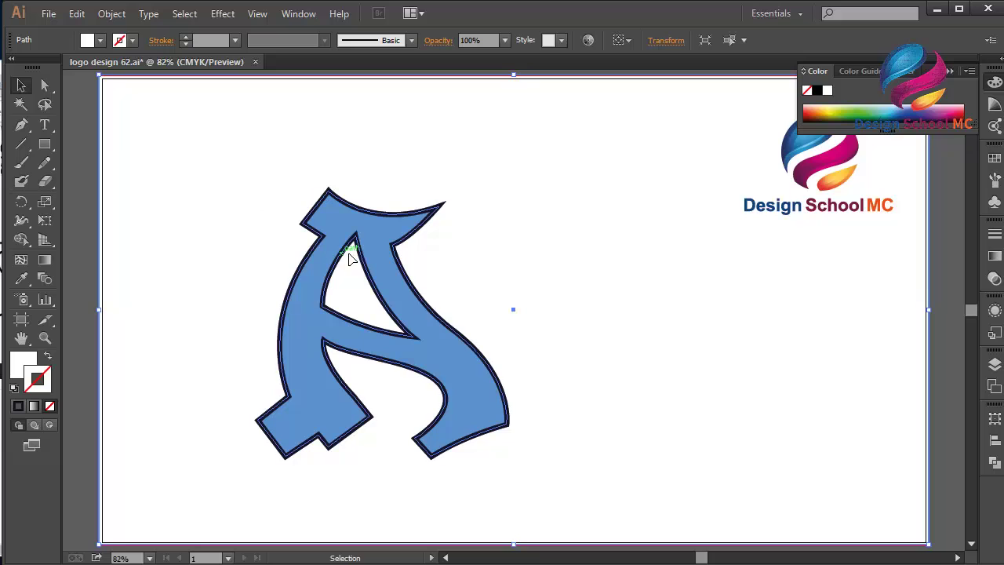
# Step: Move the letter right and slightly up, closer to the centre of the artboard
pyautogui.moveTo(379, 261); pyautogui.dragTo(467, 247)
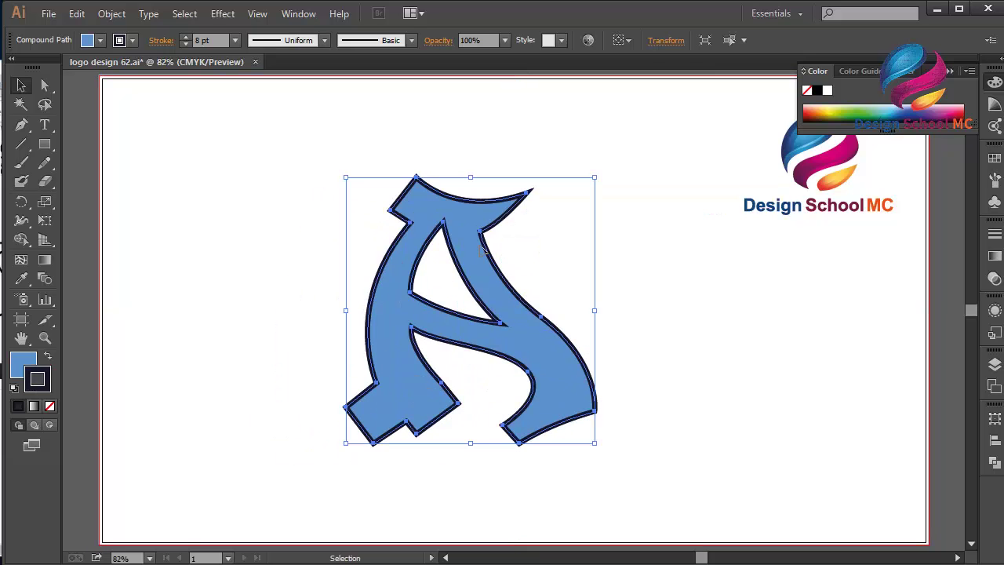
pyautogui.click(560, 260)
# Step: Change the letter's fill to near-white FDFEFF
pyautogui.click(484, 290)
pyautogui.doubleClick(19, 367)
pyautogui.moveTo(147, 218); pyautogui.dragTo(49, 126)
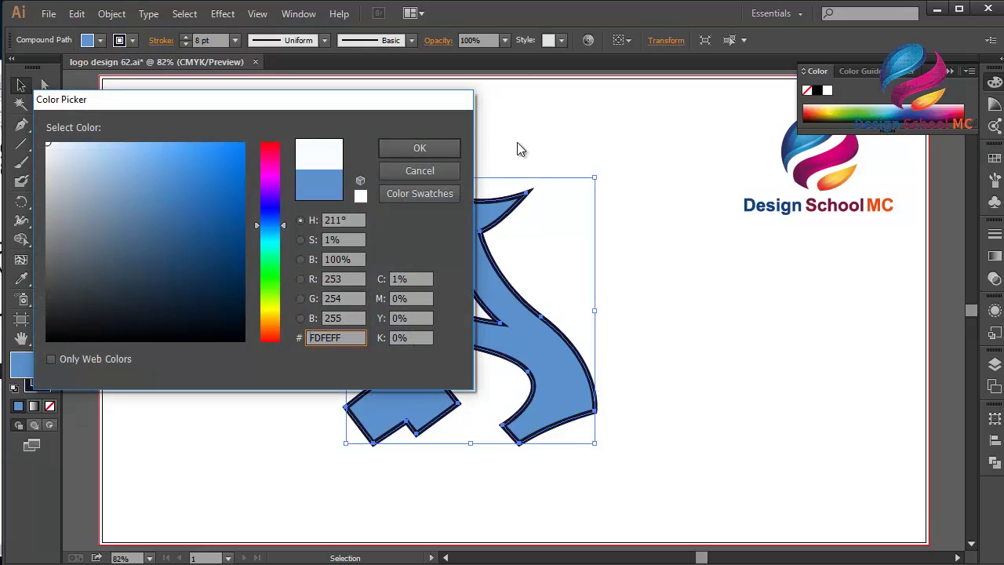
pyautogui.click(420, 149)
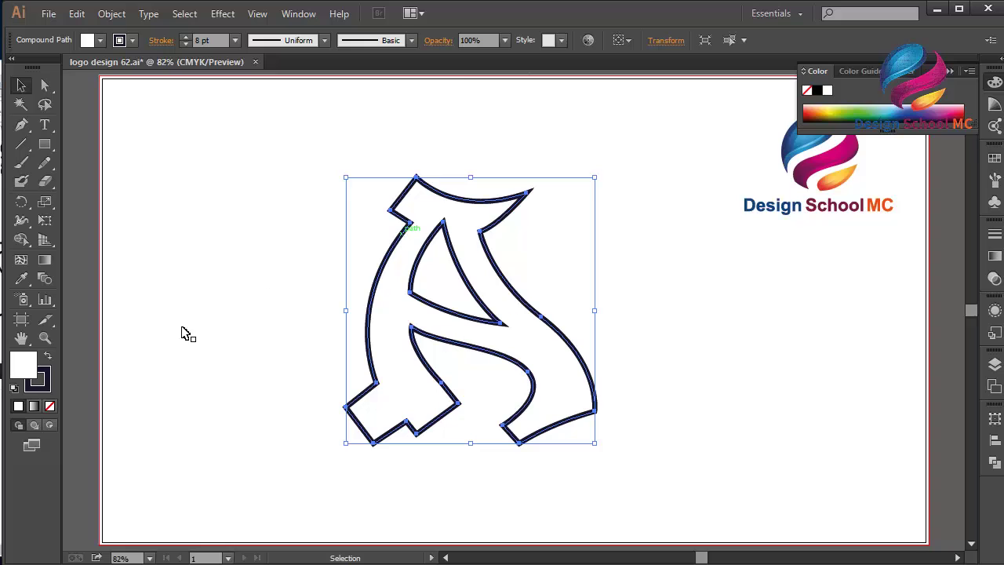
# Step: Set the letter's stroke colour to black
pyautogui.doubleClick(48, 389)
pyautogui.moveTo(141, 292); pyautogui.dragTo(47, 340)
pyautogui.click(427, 149)
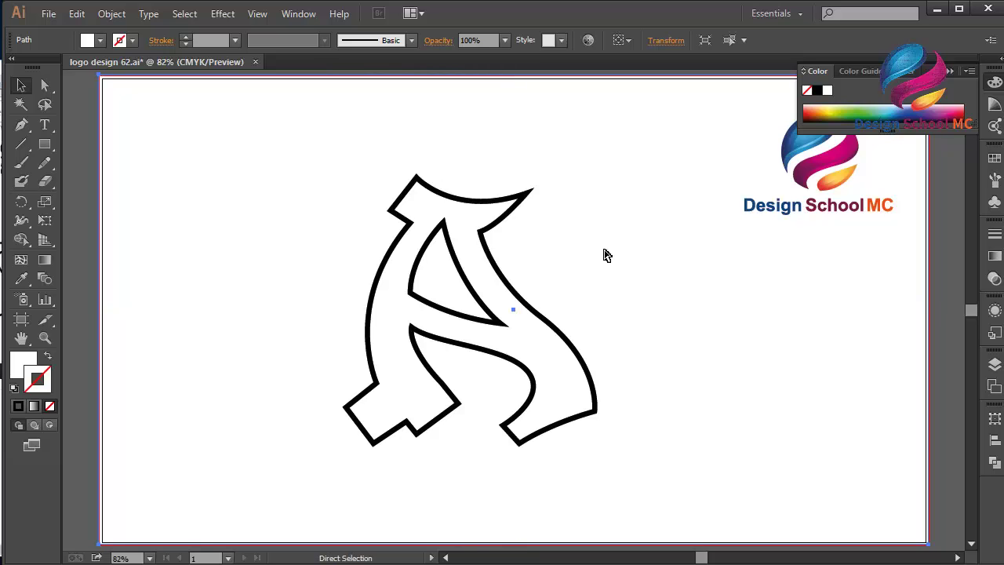
# Step: Scale the letter up proportionally so it fills most of the artboard's height
pyautogui.hotkey('ctrl', '-')
pyautogui.hotkey('ctrl', '-')
pyautogui.hotkey('ctrl', '-')
pyautogui.click(949, 72)
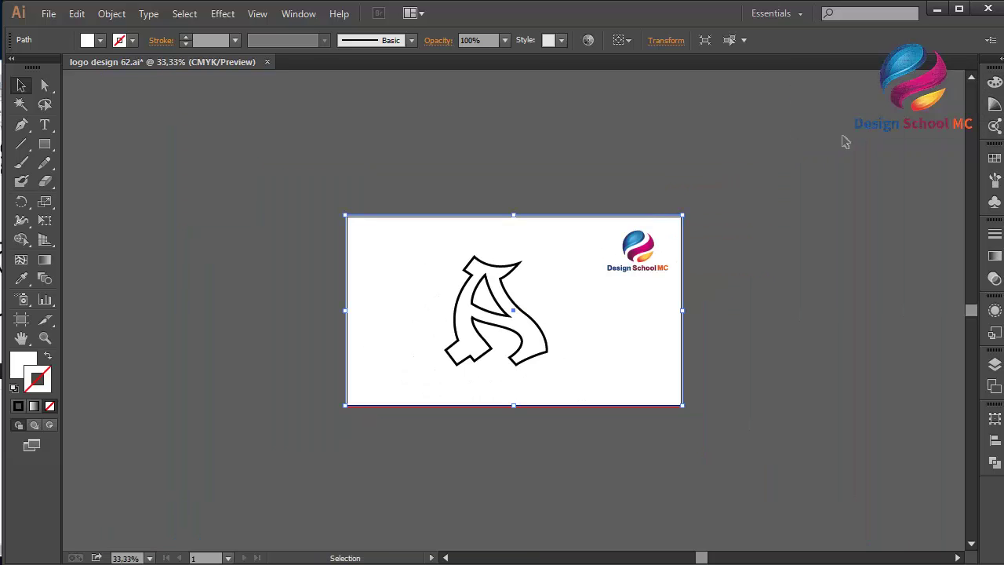
pyautogui.click(541, 359)
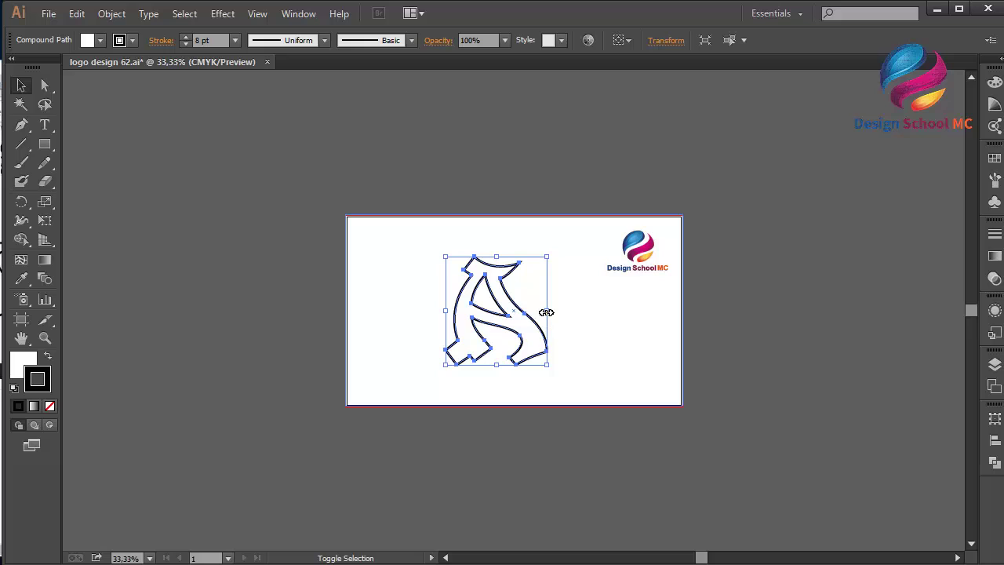
pyautogui.moveTo(547, 310); pyautogui.dragTo(583, 310)
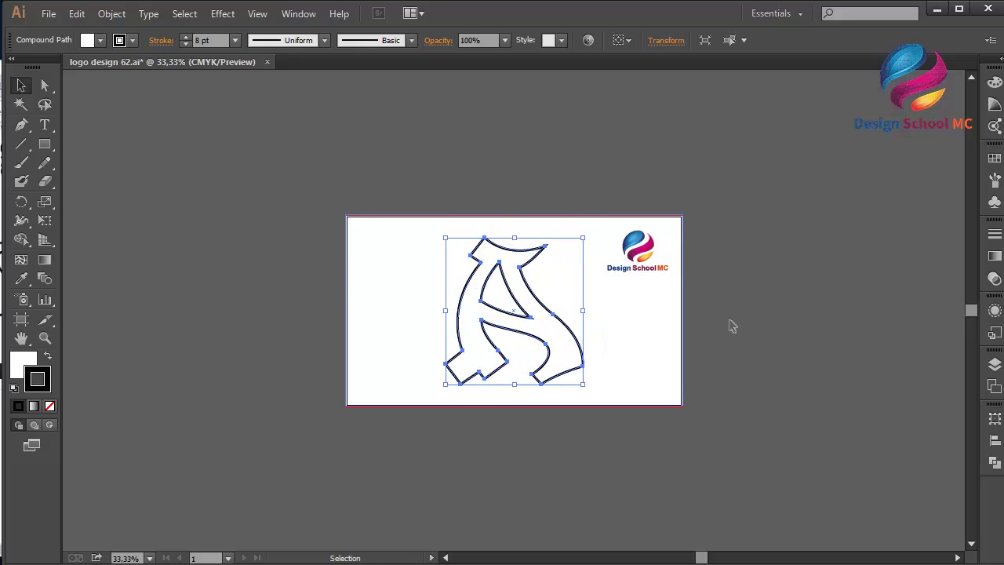
pyautogui.click(747, 328)
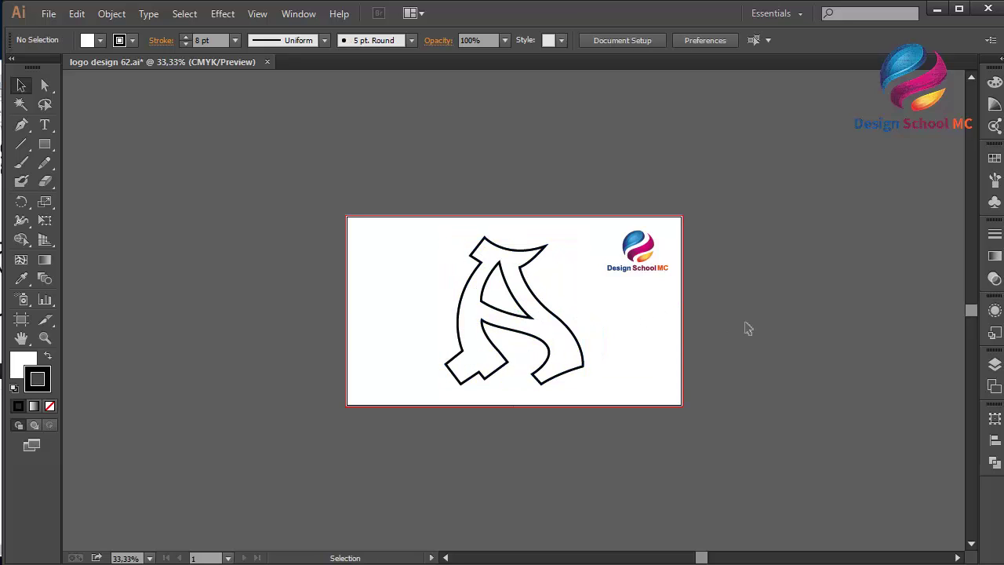
# Step: Nudge the enlarged letter slightly to the left on the artboard
pyautogui.click(575, 370)
pyautogui.press('Left')
pyautogui.press('Left')
pyautogui.press('Left')
pyautogui.press('Left')
pyautogui.press('Left')
pyautogui.press('Left')
pyautogui.press('Left')
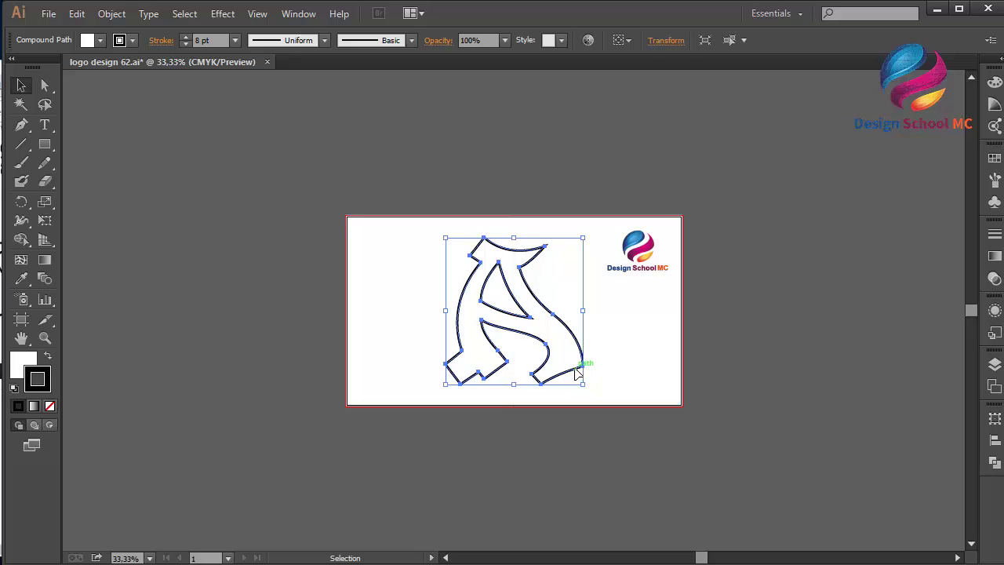
pyautogui.press('Left')
pyautogui.press('Left')
pyautogui.press('Left')
pyautogui.press('Left')
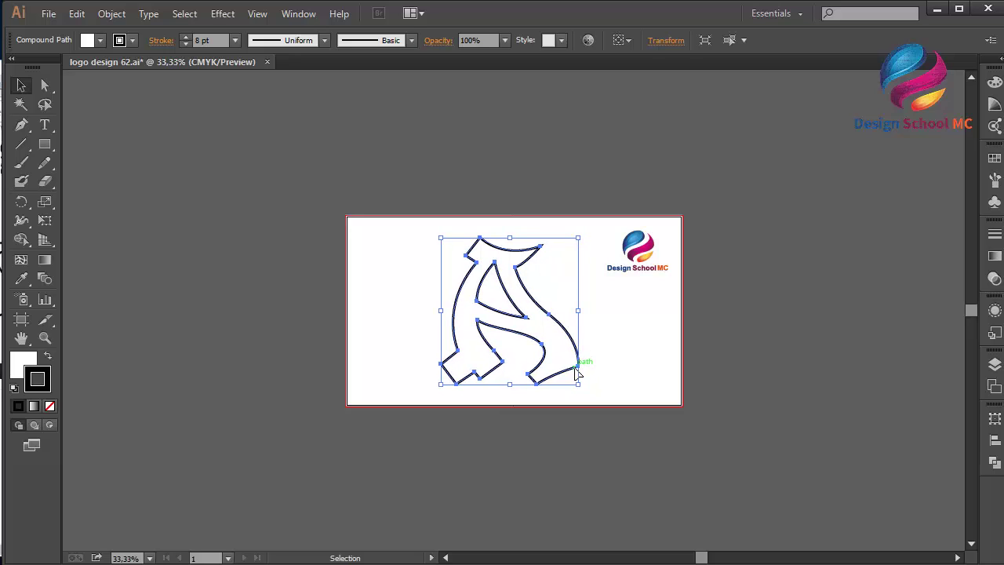
pyautogui.click(738, 391)
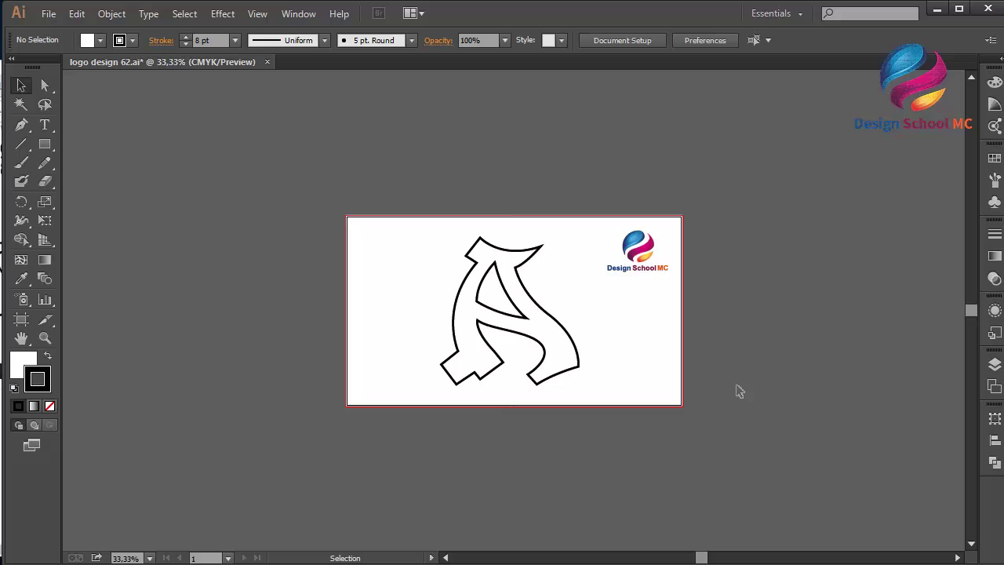
# Step: Move the top anchor point of the letter's inner counter slightly straight down, leaving the other counter points in place
pyautogui.click(578, 365)
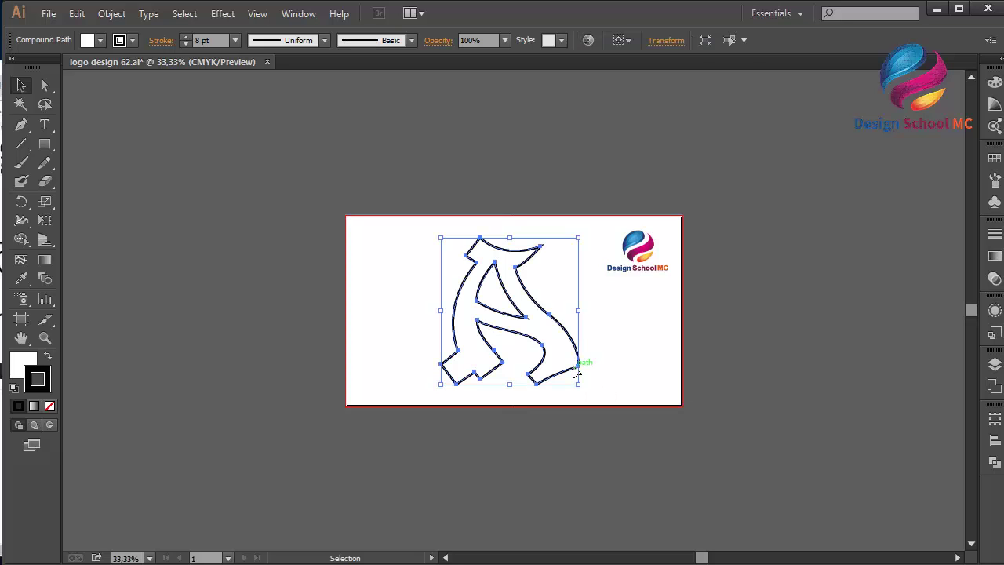
pyautogui.click(737, 386)
pyautogui.hotkey('ctrl', '0')
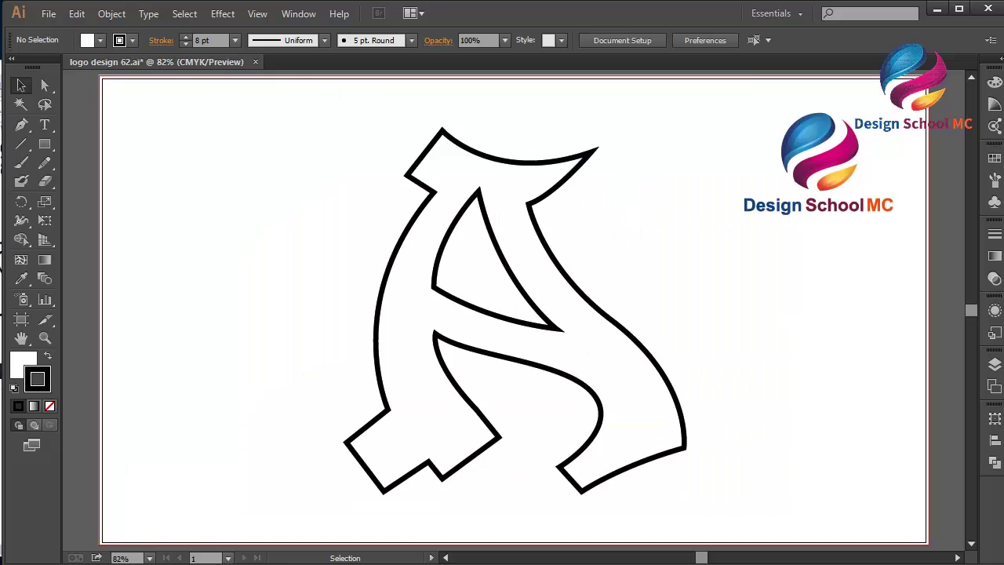
pyautogui.click(47, 84)
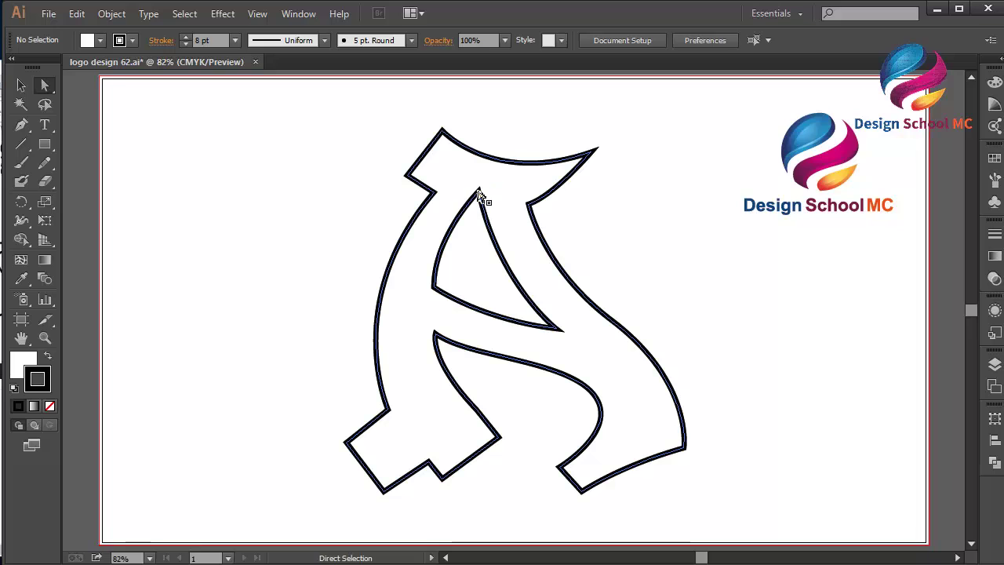
pyautogui.click(479, 191)
pyautogui.press('Down')
pyautogui.press('Down')
pyautogui.press('Down')
pyautogui.press('Down')
pyautogui.press('Down')
pyautogui.press('Down')
pyautogui.press('Down')
pyautogui.press('Down')
pyautogui.press('Down')
pyautogui.press('Down')
pyautogui.press('Down')
pyautogui.press('Down')
pyautogui.press('Down')
pyautogui.press('Down')
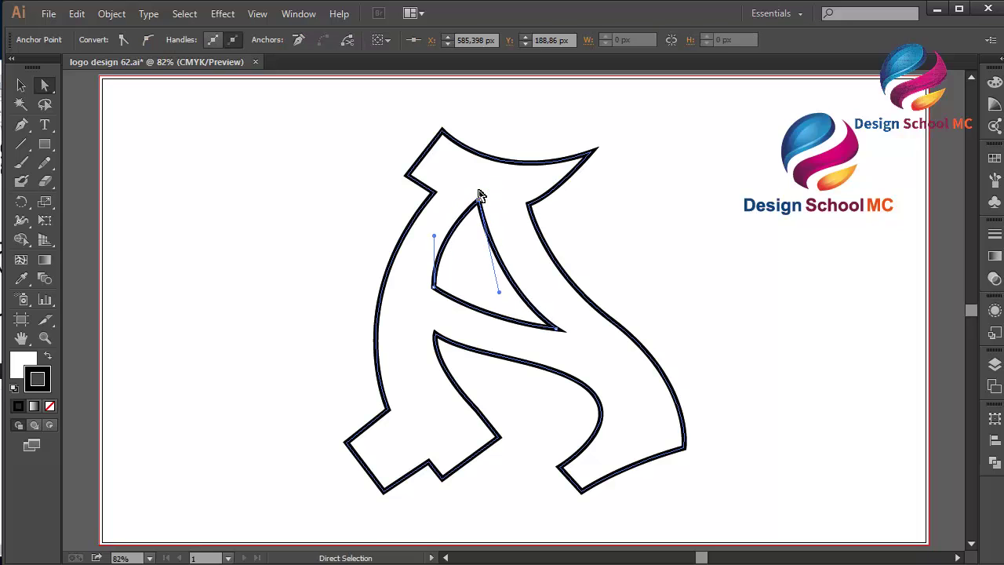
pyautogui.click(258, 208)
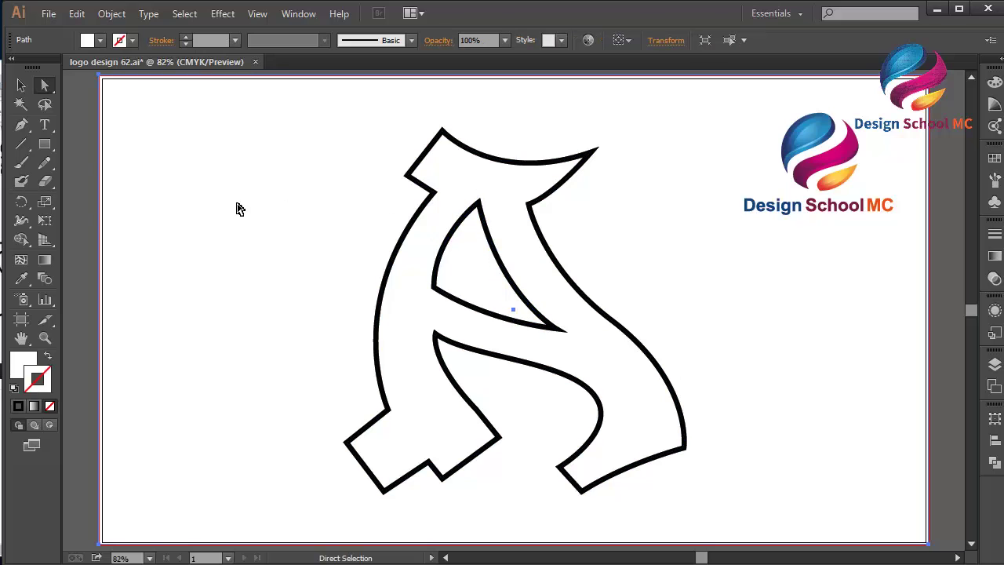
pyautogui.click(21, 86)
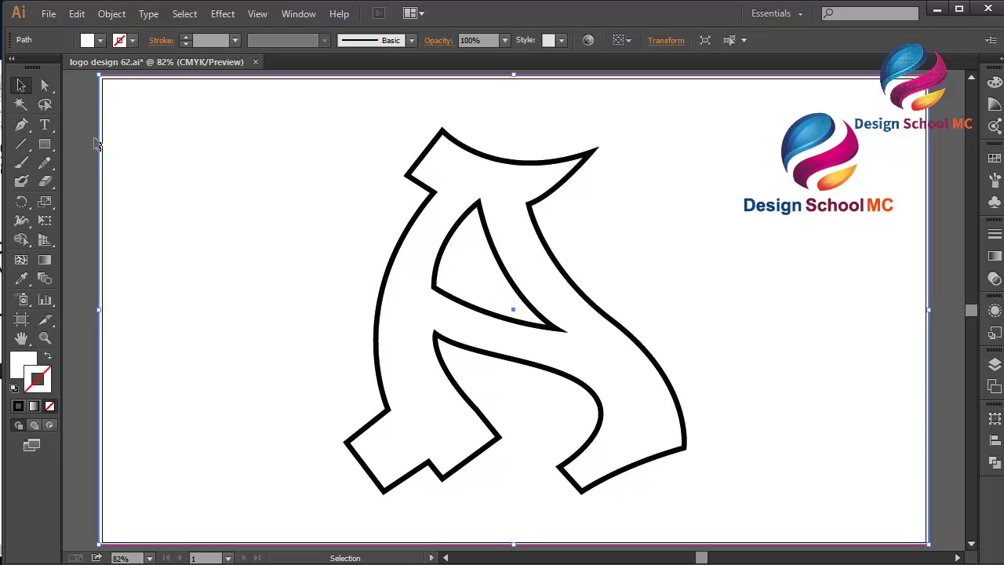
pyautogui.click(94, 145)
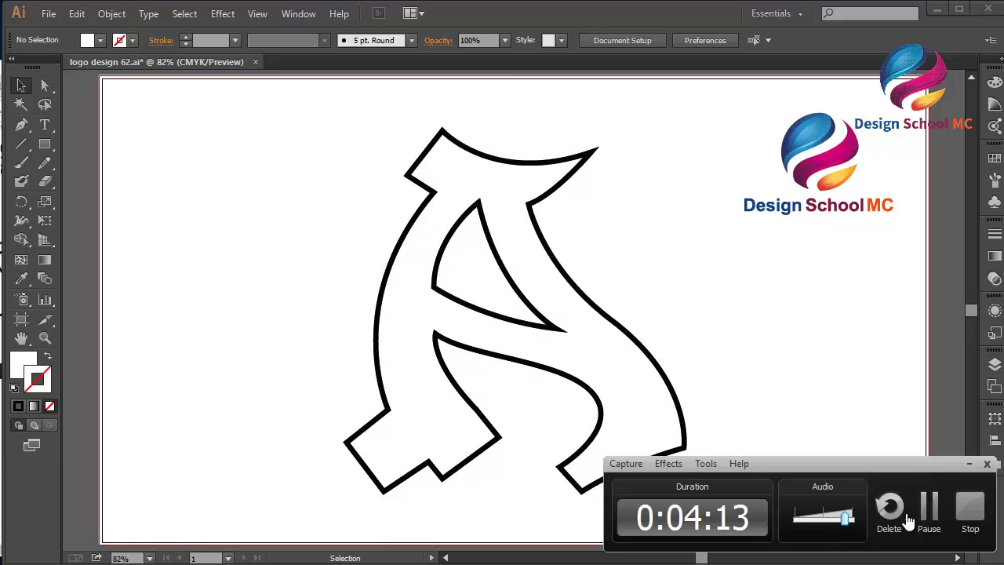
pyautogui.click(926, 514)
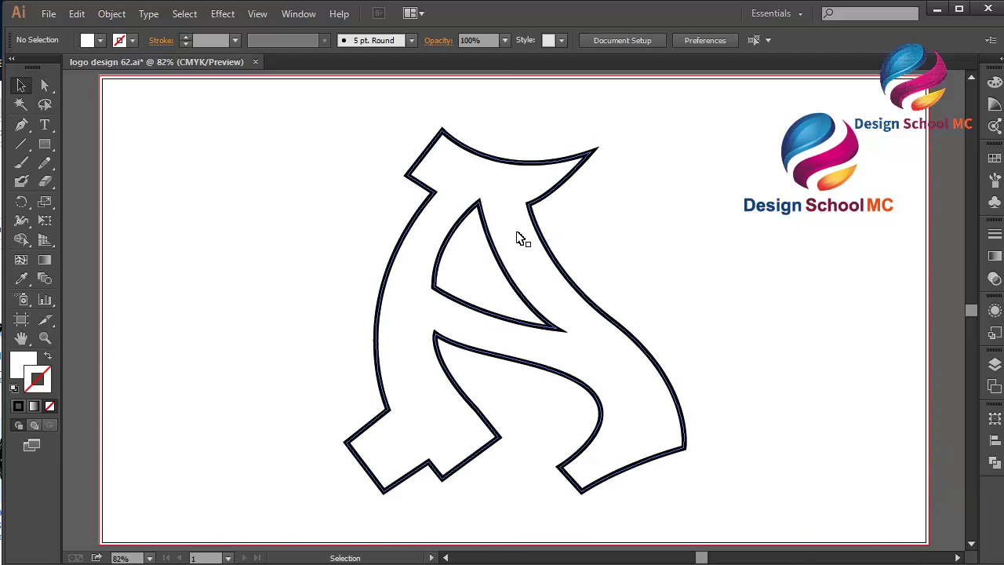
# Step: Draw a closed, narrow curved shadow shape with the Pen tool along the letter's outer right edge, from the upper tip to the mid-stem
pyautogui.click(28, 128)
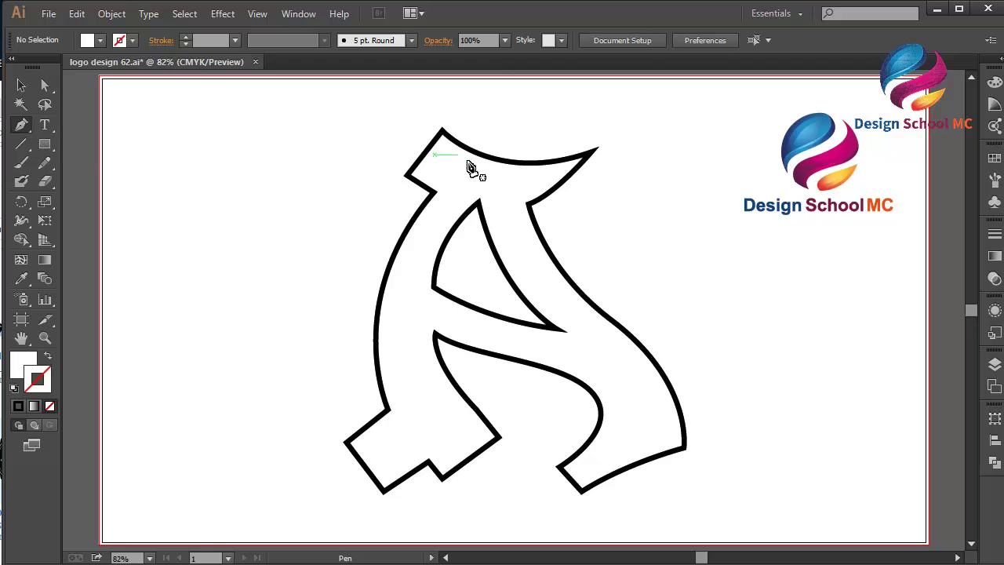
pyautogui.click(593, 155)
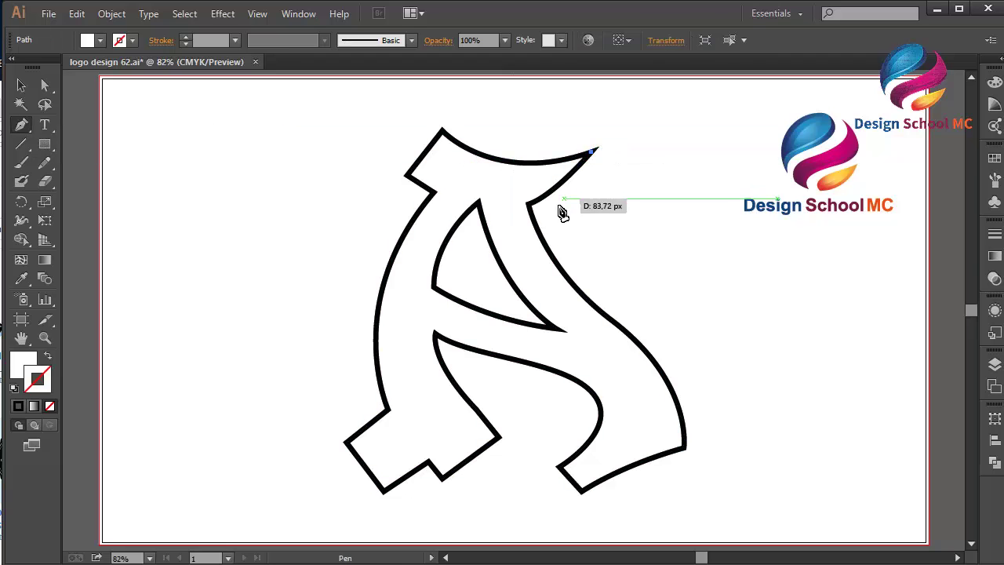
pyautogui.moveTo(550, 211); pyautogui.dragTo(530, 230)
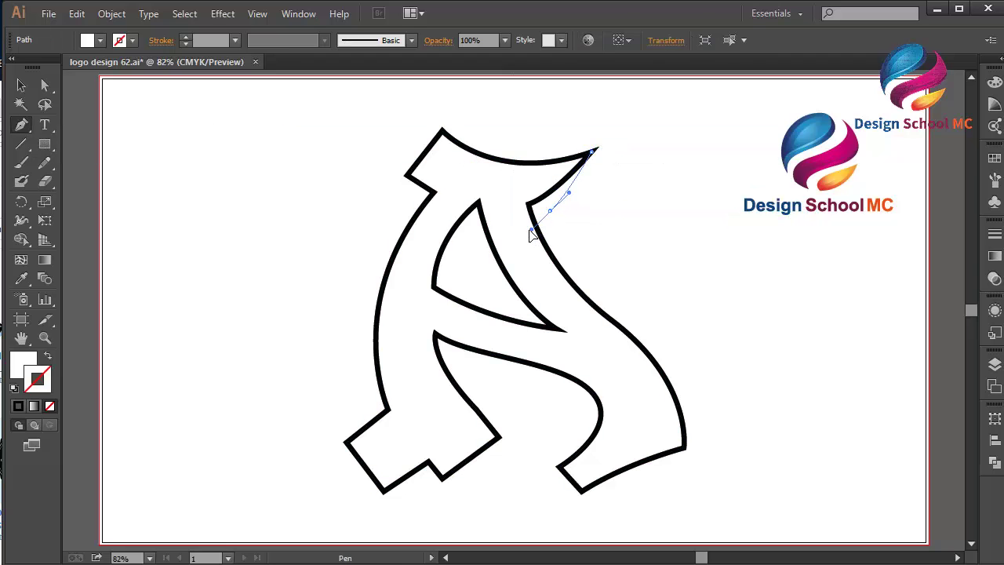
pyautogui.click(549, 210)
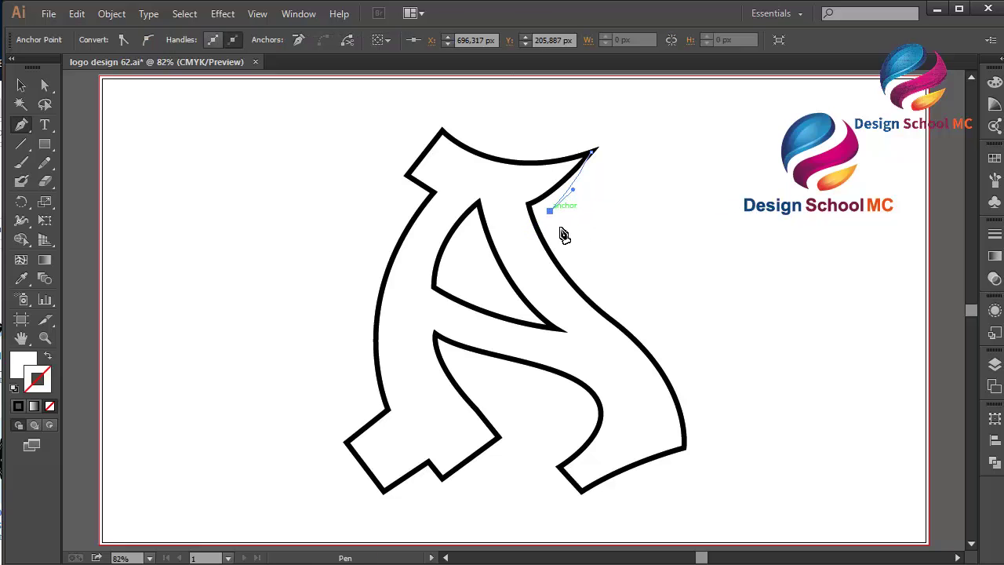
pyautogui.moveTo(607, 316); pyautogui.dragTo(583, 289)
pyautogui.moveTo(528, 203); pyautogui.dragTo(505, 127)
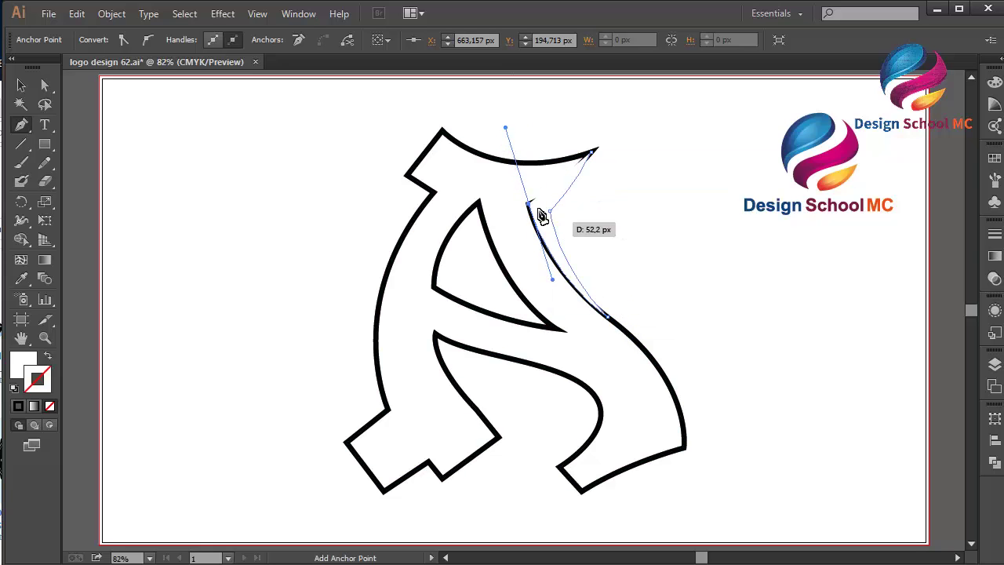
pyautogui.click(530, 208)
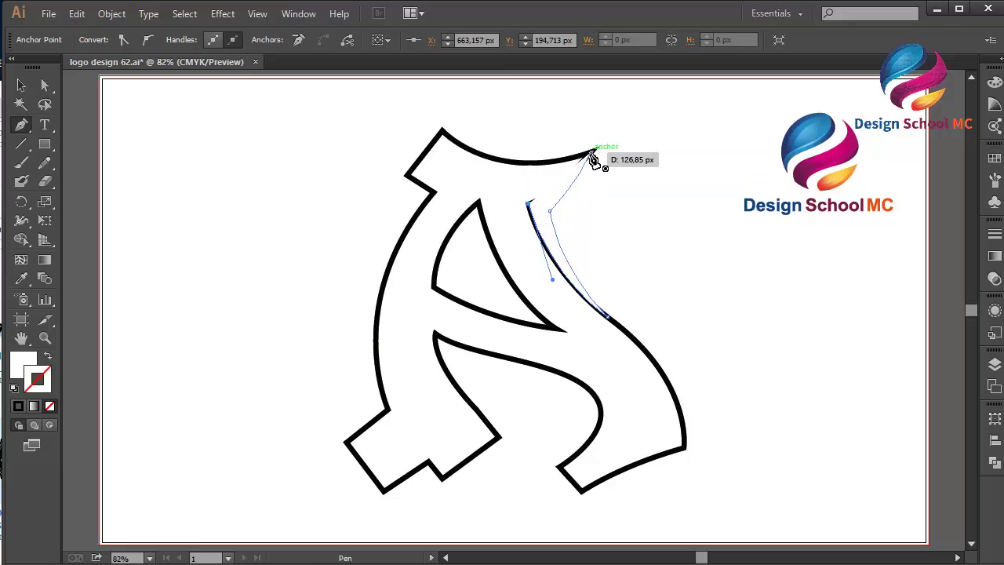
pyautogui.click(592, 153)
pyautogui.moveTo(614, 121); pyautogui.dragTo(616, 119)
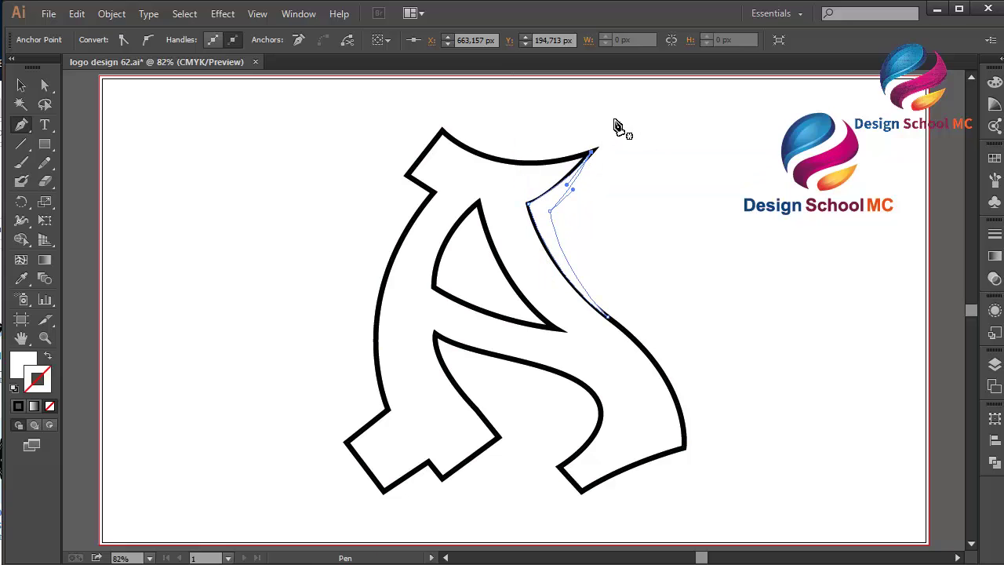
# Step: Fill the new shadow shape on the letter's right edge with black
pyautogui.doubleClick(30, 368)
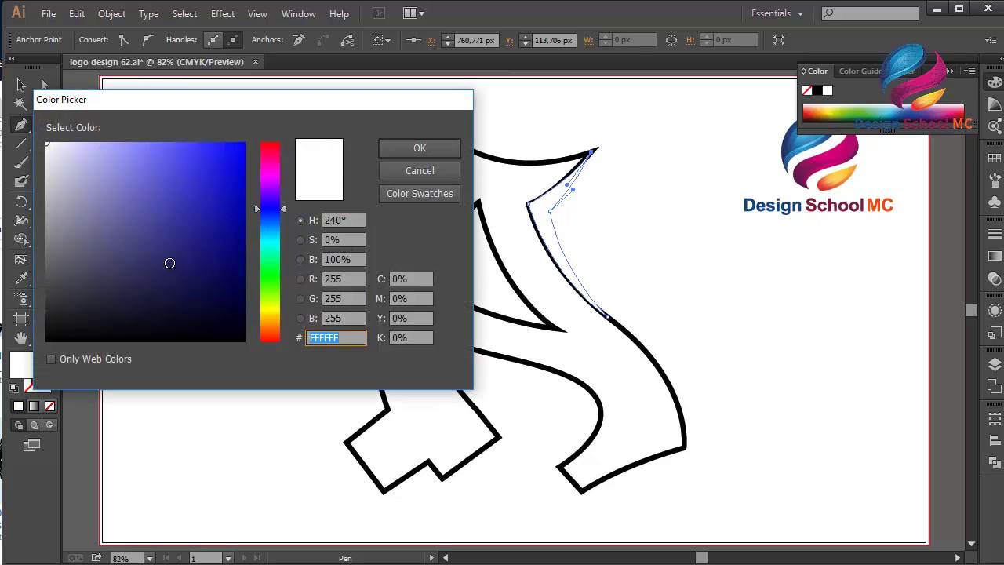
pyautogui.moveTo(169, 262); pyautogui.dragTo(47, 343)
pyautogui.click(440, 148)
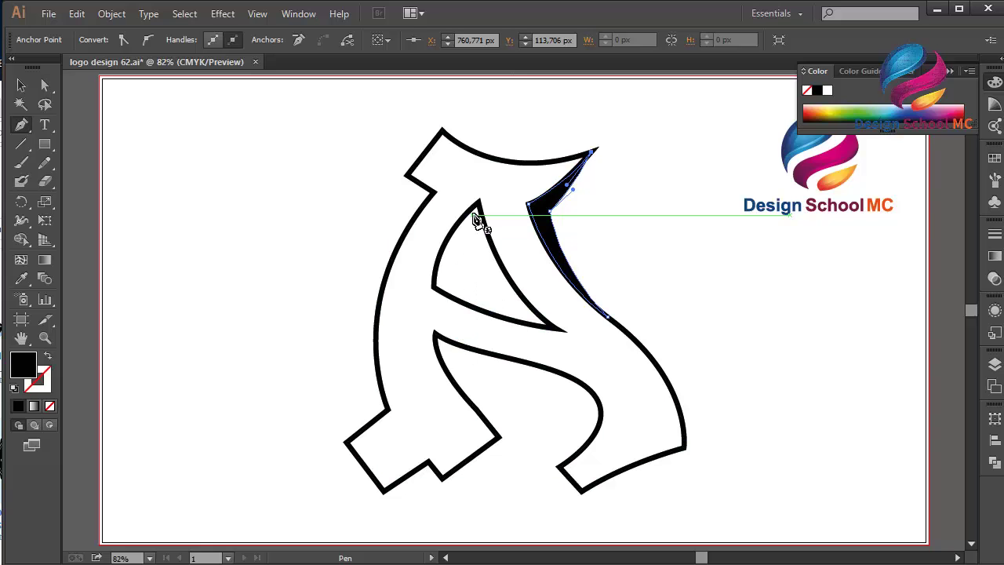
# Step: Draw a closed black shadow shape inside the counter, thickening its curved left edge and its right edge up to the peak
pyautogui.click(549, 324)
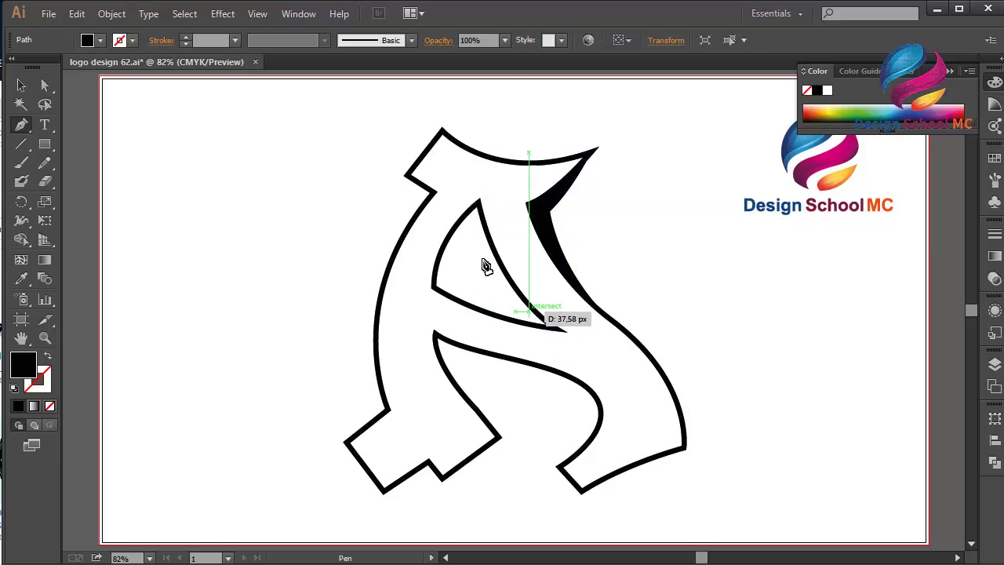
pyautogui.click(435, 159)
pyautogui.moveTo(468, 226); pyautogui.dragTo(469, 231)
pyautogui.moveTo(449, 299); pyautogui.dragTo(452, 325)
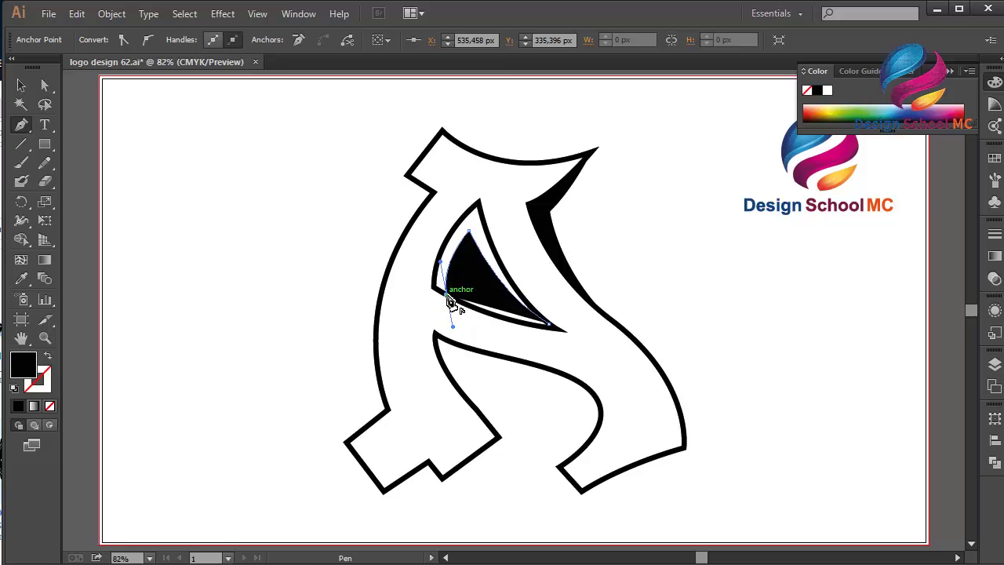
pyautogui.click(433, 287)
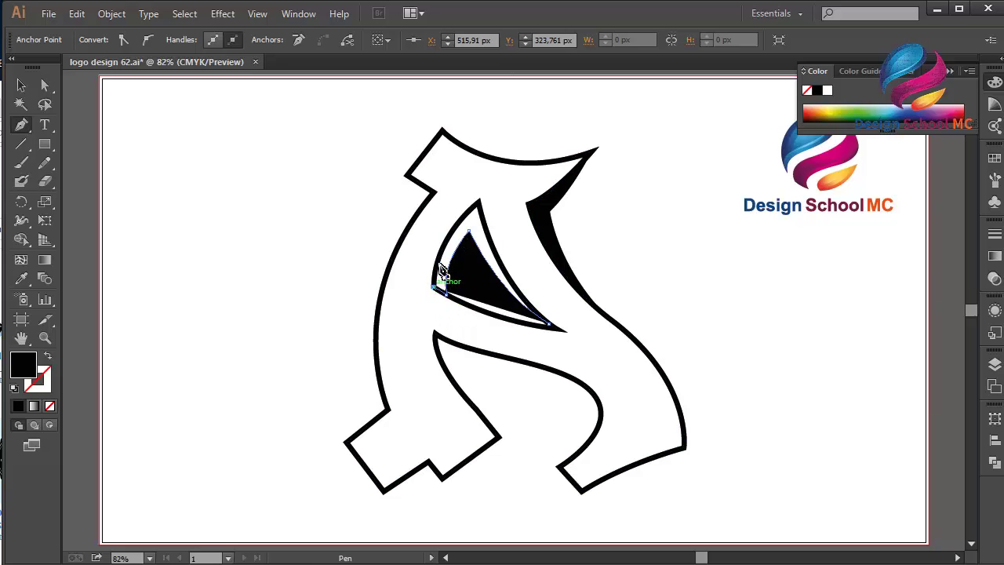
pyautogui.moveTo(478, 203); pyautogui.dragTo(532, 167)
pyautogui.click(479, 204)
pyautogui.moveTo(551, 325); pyautogui.dragTo(617, 390)
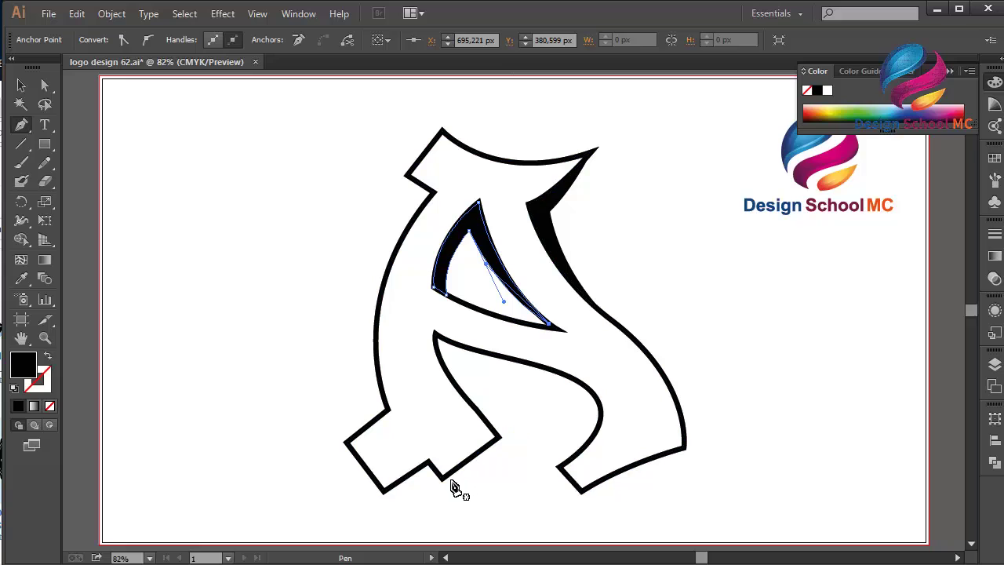
pyautogui.click(383, 491)
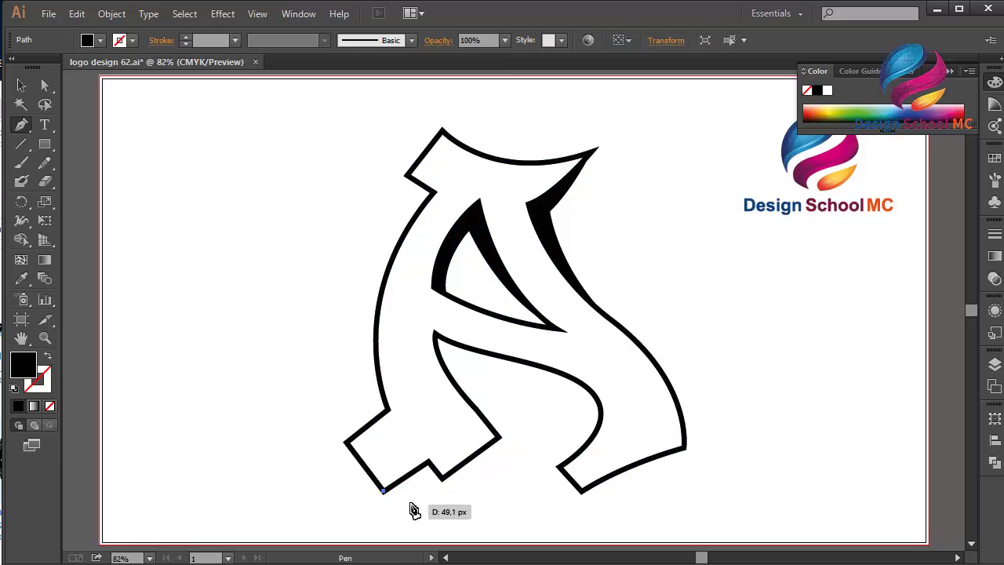
pyautogui.click(405, 502)
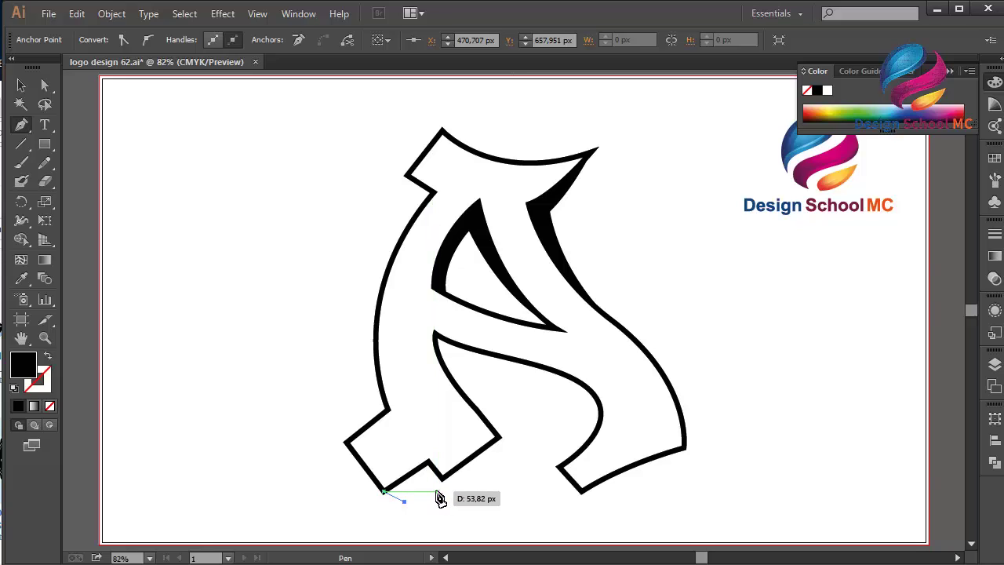
pyautogui.click(435, 492)
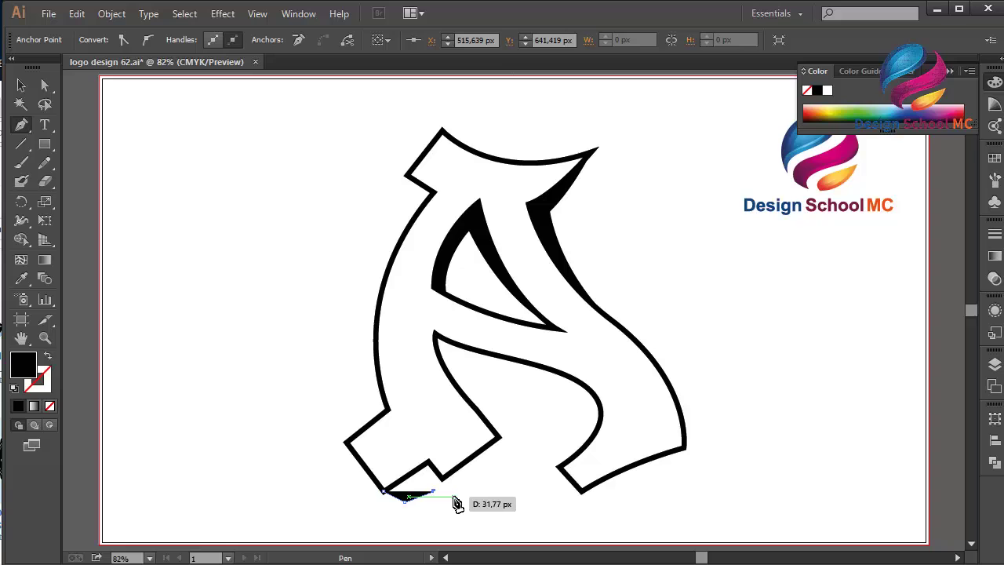
pyautogui.hotkey('ctrl', 'z')
pyautogui.hotkey('ctrl', 'z')
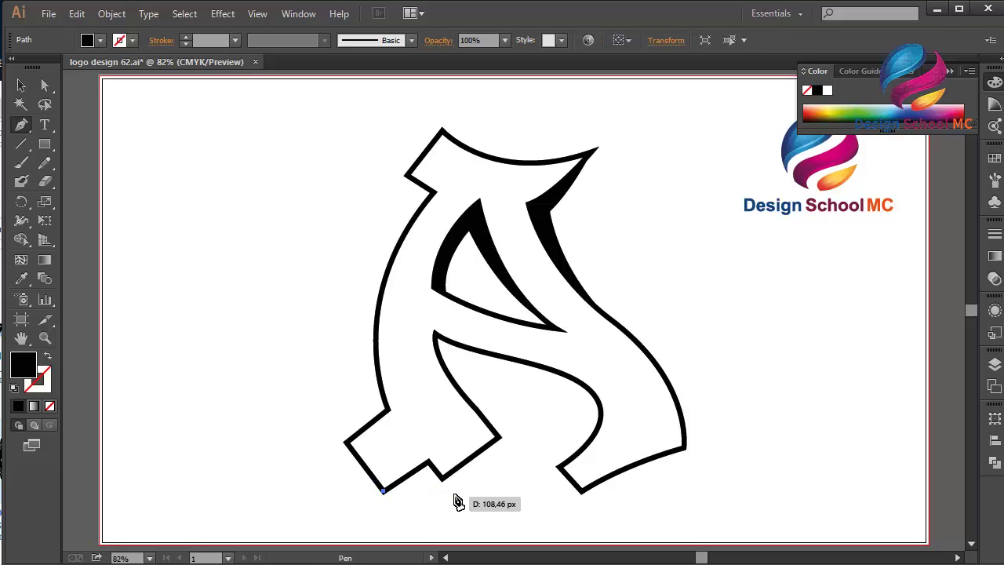
pyautogui.hotkey('ctrl', 'z')
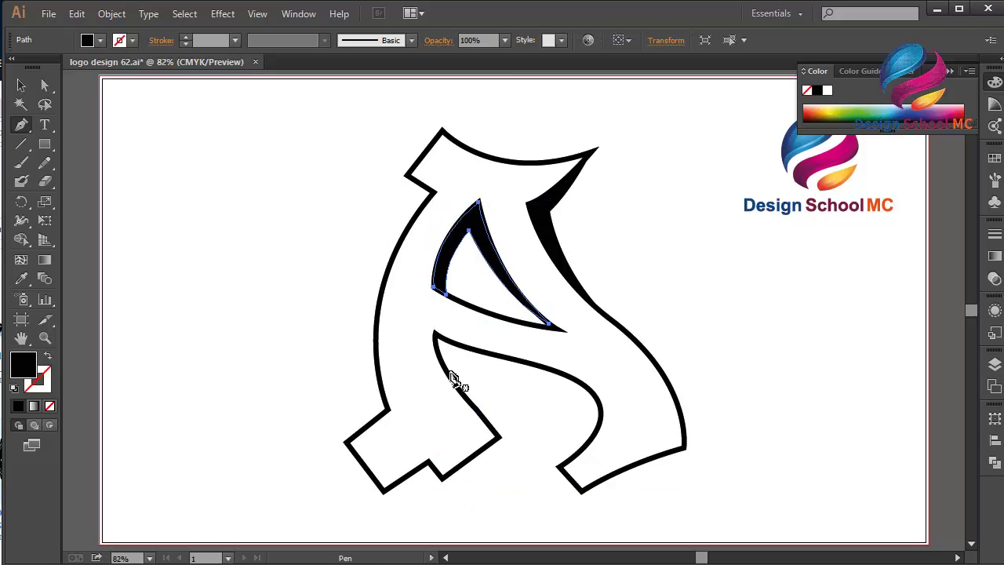
# Step: Start a black shadow shape beneath the crossbar, running offset down the left leg's inner edge to the foot's lower corner
pyautogui.click(569, 379)
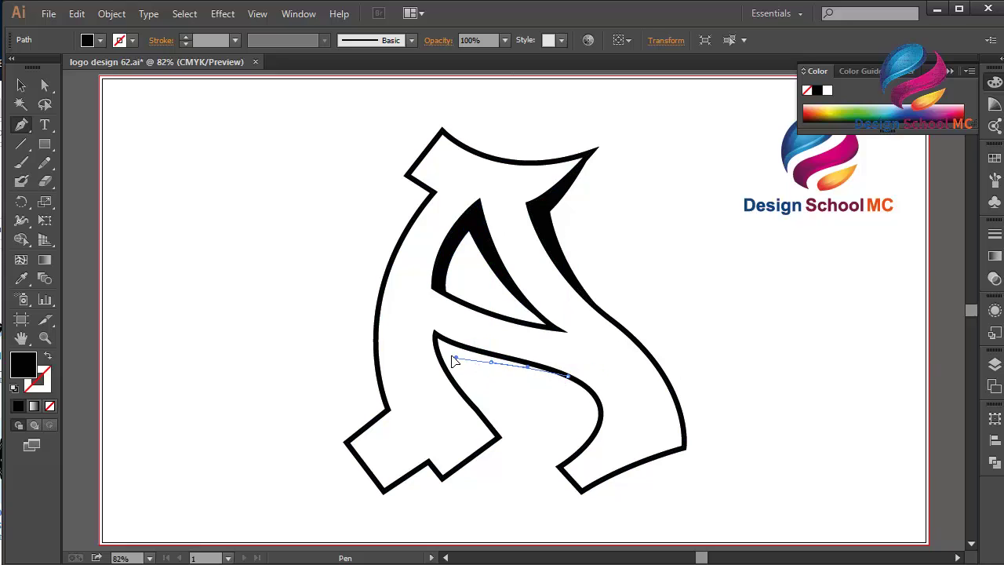
pyautogui.moveTo(450, 354); pyautogui.dragTo(461, 363)
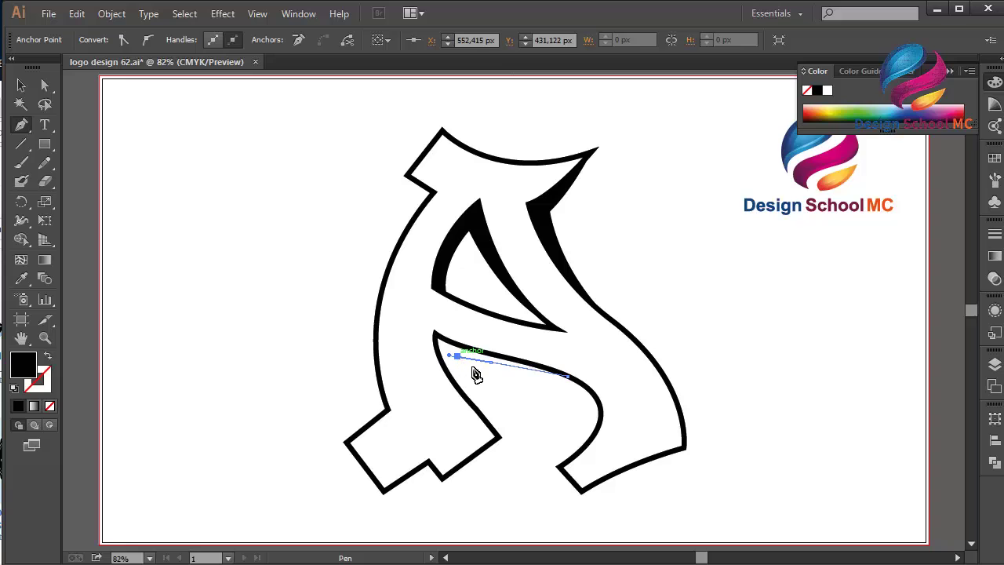
pyautogui.moveTo(523, 437); pyautogui.dragTo(570, 472)
pyautogui.click(525, 439)
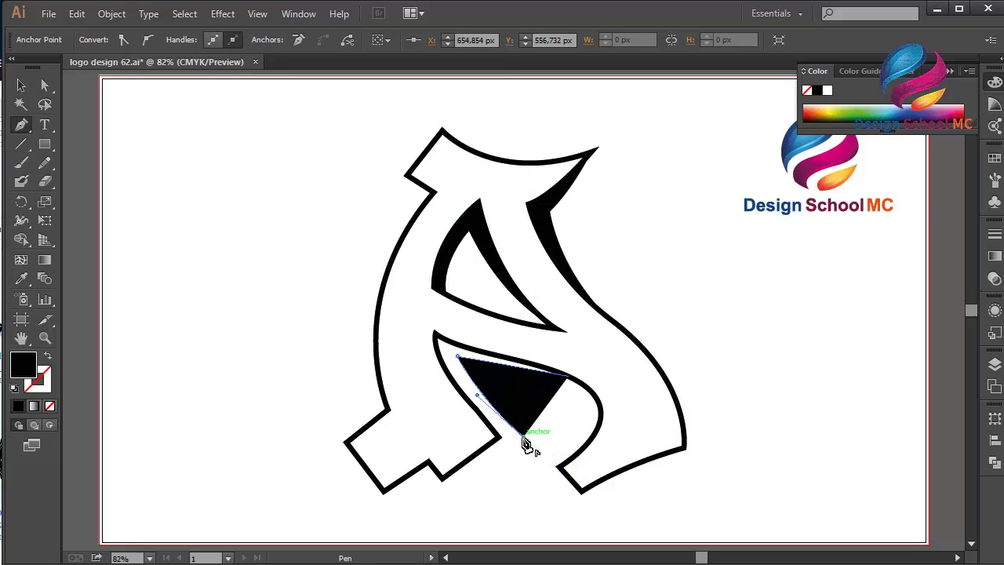
pyautogui.click(442, 477)
pyautogui.moveTo(453, 479)
pyautogui.mouseDown()
pyautogui.moveTo(436, 403)
pyautogui.moveTo(488, 399)
pyautogui.moveTo(447, 484)
pyautogui.moveTo(457, 477)
pyautogui.mouseUp()
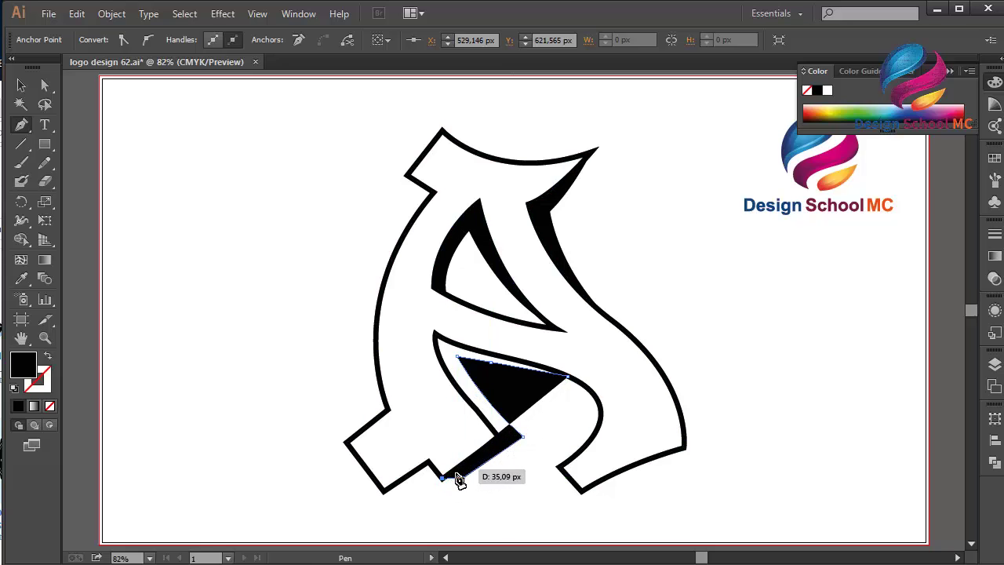
# Step: Close the shadow shape by tracing the letter outline from the left foot up the leg and back along the underside of the crossbar
pyautogui.click(498, 439)
pyautogui.moveTo(488, 430); pyautogui.dragTo(433, 313)
pyautogui.click(434, 312)
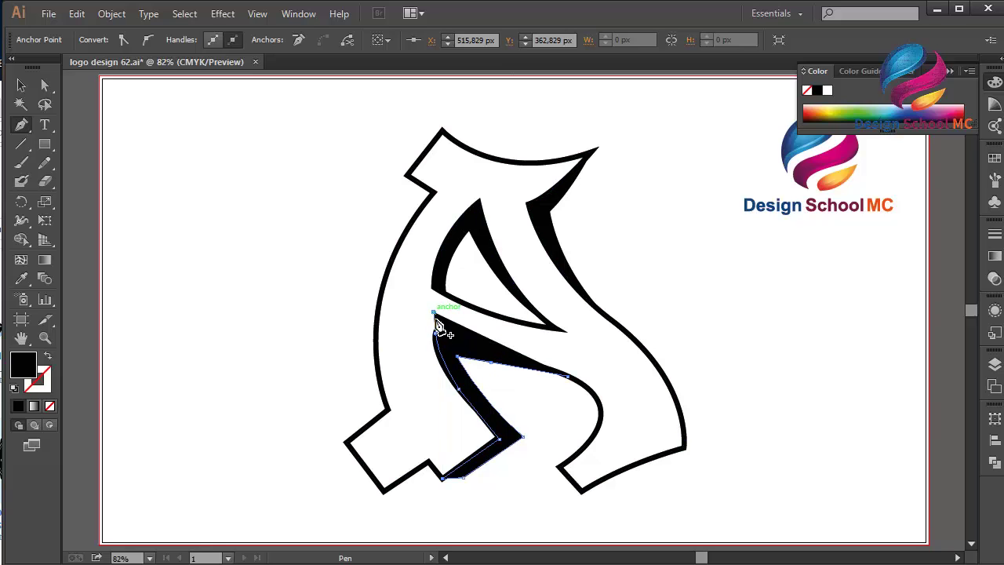
pyautogui.hotkey('ctrl', 'z')
pyautogui.moveTo(444, 349); pyautogui.dragTo(508, 362)
pyautogui.click(503, 356)
pyautogui.hotkey('ctrl', 'z')
pyautogui.moveTo(497, 358); pyautogui.dragTo(533, 367)
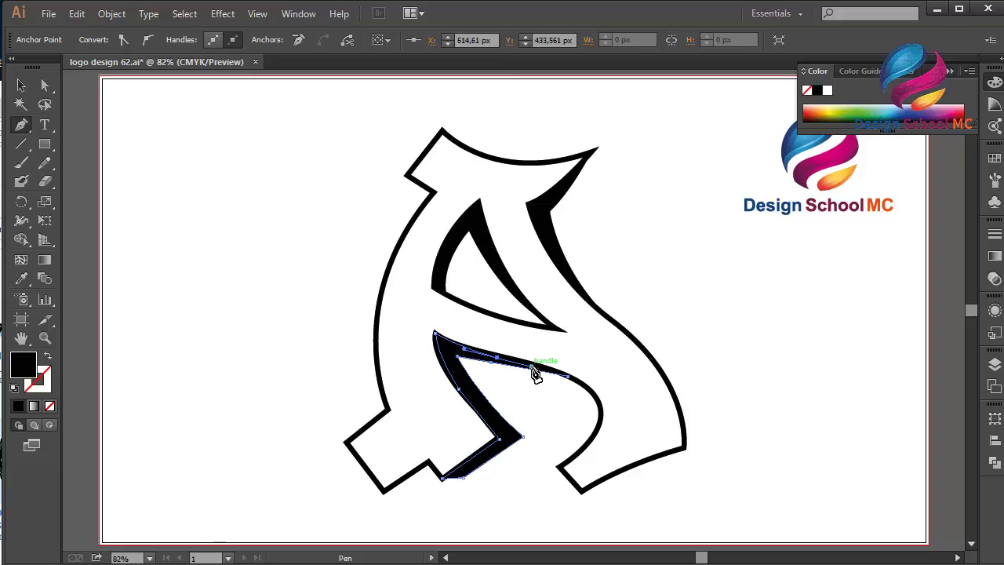
pyautogui.click(567, 377)
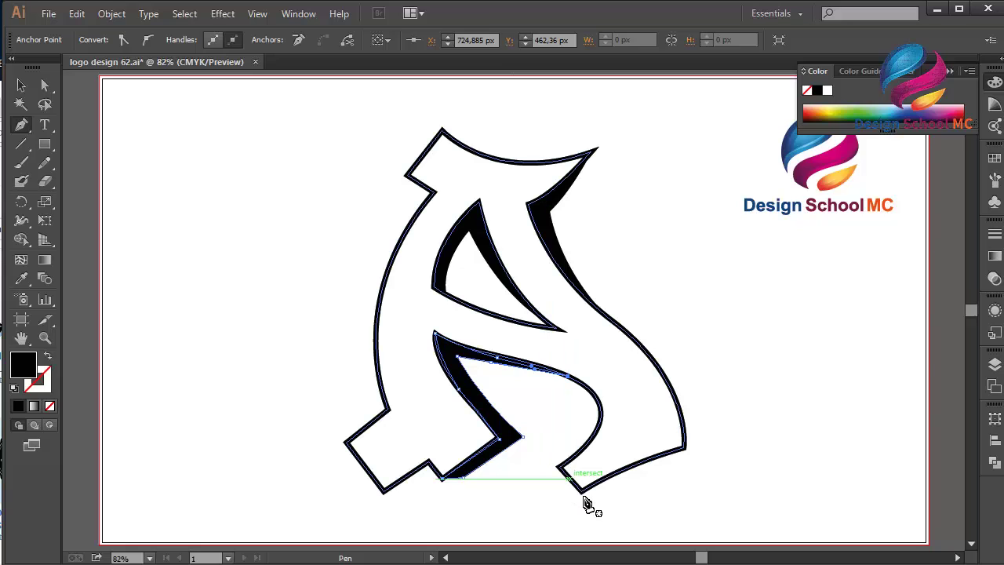
pyautogui.moveTo(582, 492); pyautogui.dragTo(601, 505)
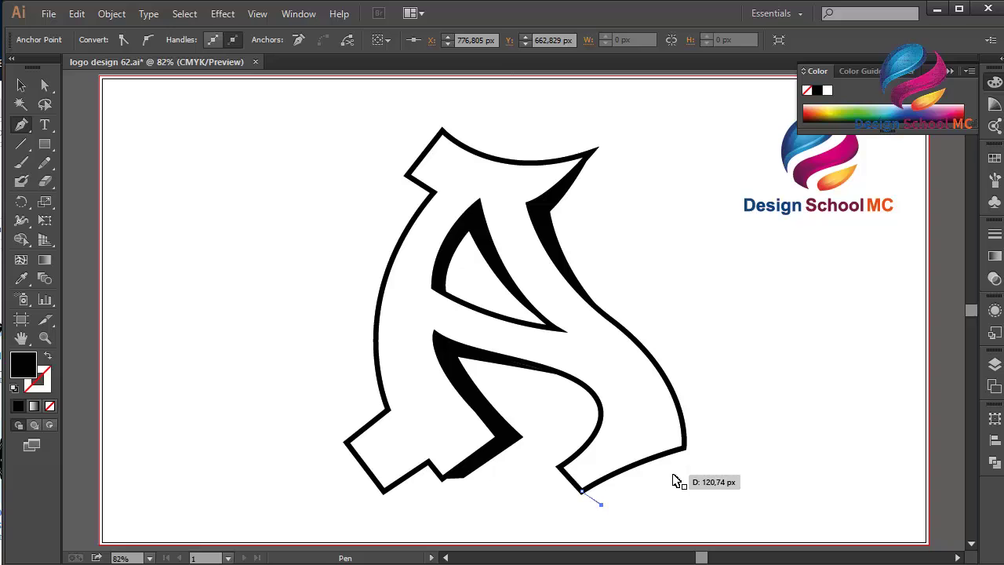
pyautogui.hotkey('ctrl', 'z')
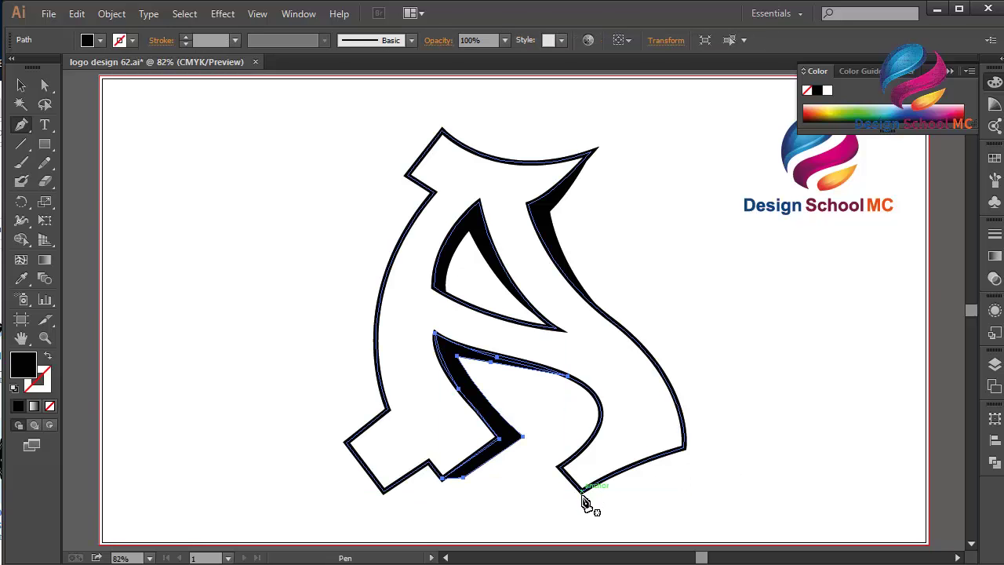
pyautogui.click(582, 492)
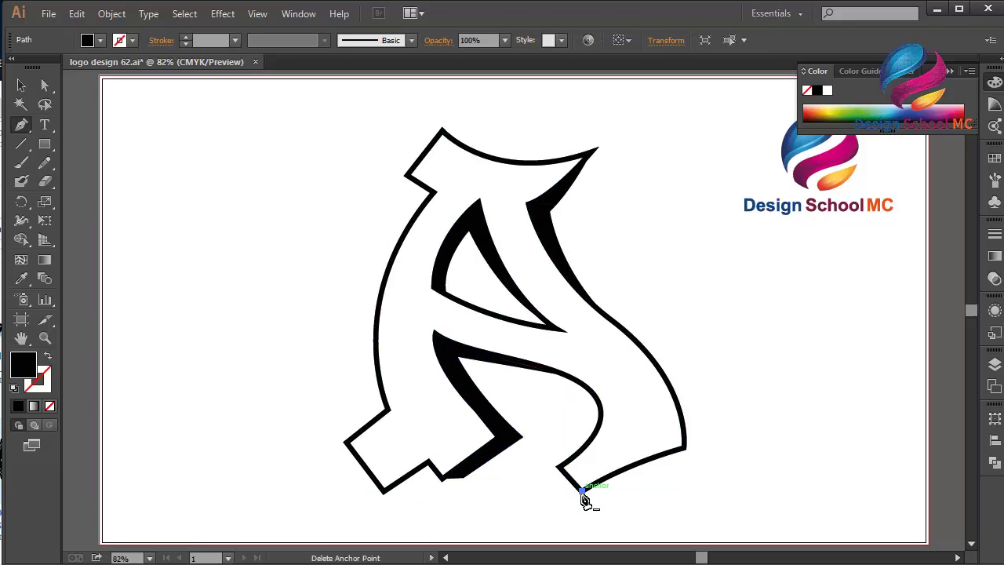
pyautogui.click(582, 493)
pyautogui.keyDown('ctrl'); pyautogui.click(654, 502); pyautogui.keyUp('ctrl')
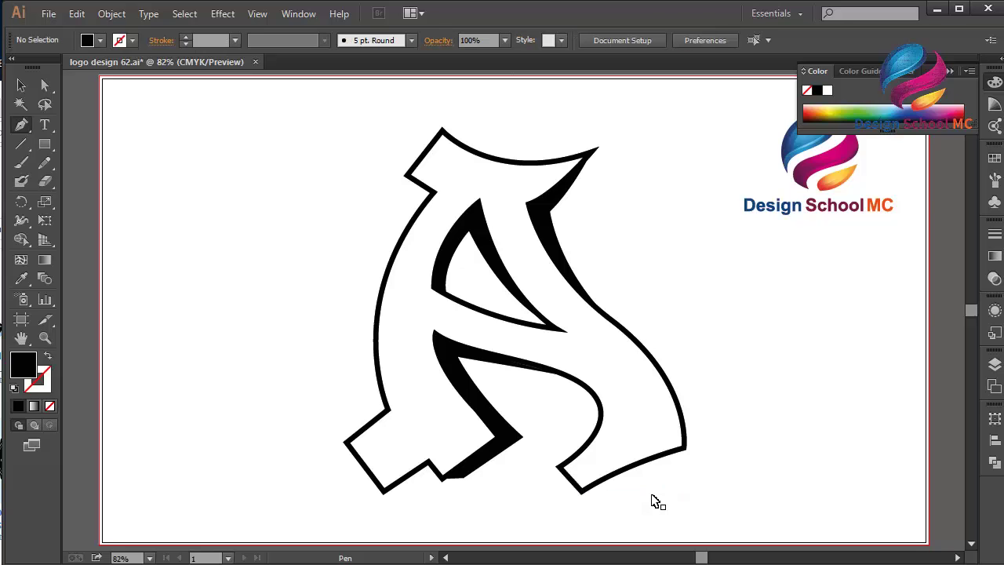
# Step: Start a black shadow shape at the right foot's lower corner, offset below the foot and curving out past its outer corner
pyautogui.hotkey('ctrl', '=')
pyautogui.hotkey('ctrl', '=')
pyautogui.hotkey('ctrl', '=')
pyautogui.scroll(-8, 652, 495)
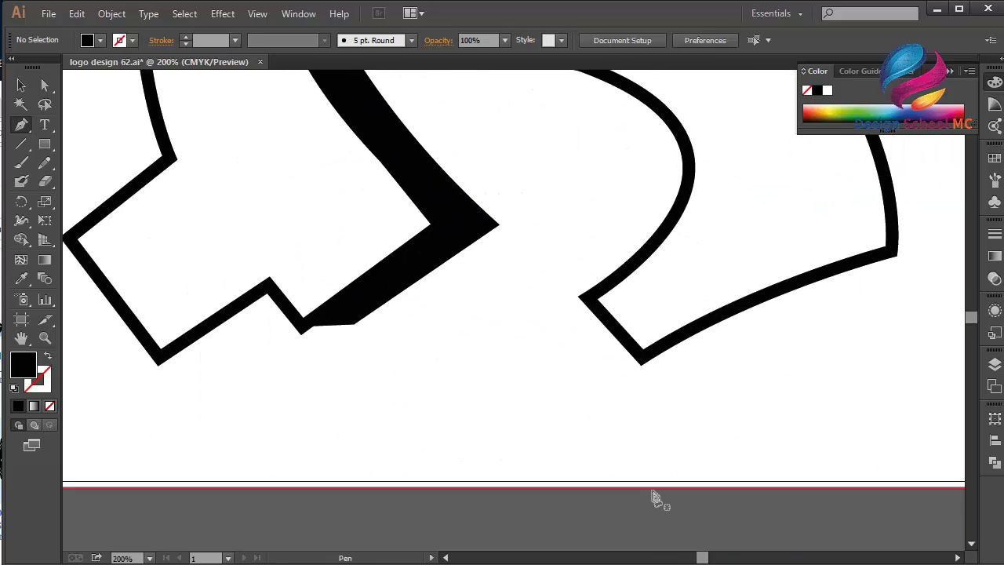
pyautogui.click(641, 364)
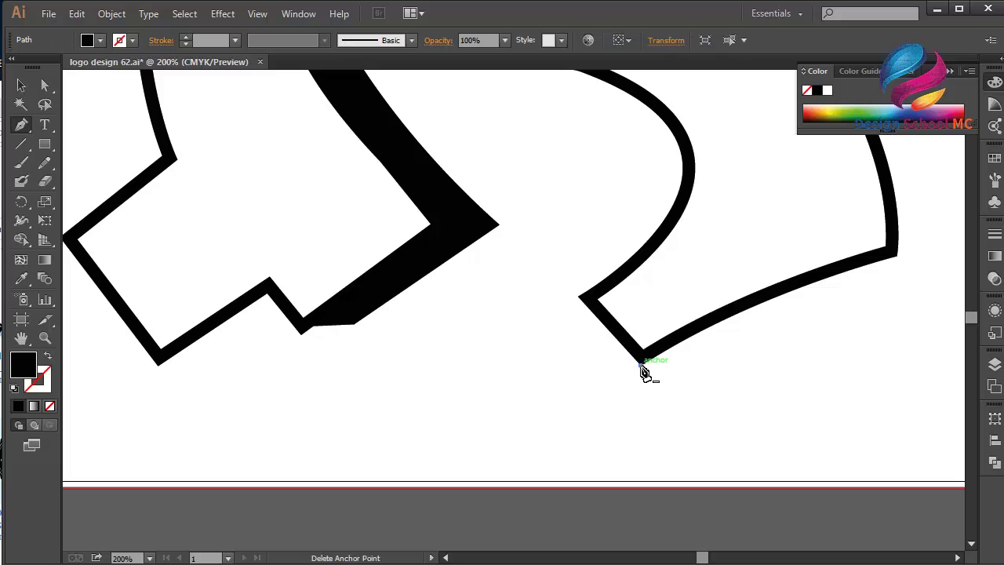
pyautogui.hscroll(3, 723, 395)
pyautogui.hscroll(10, 726, 396)
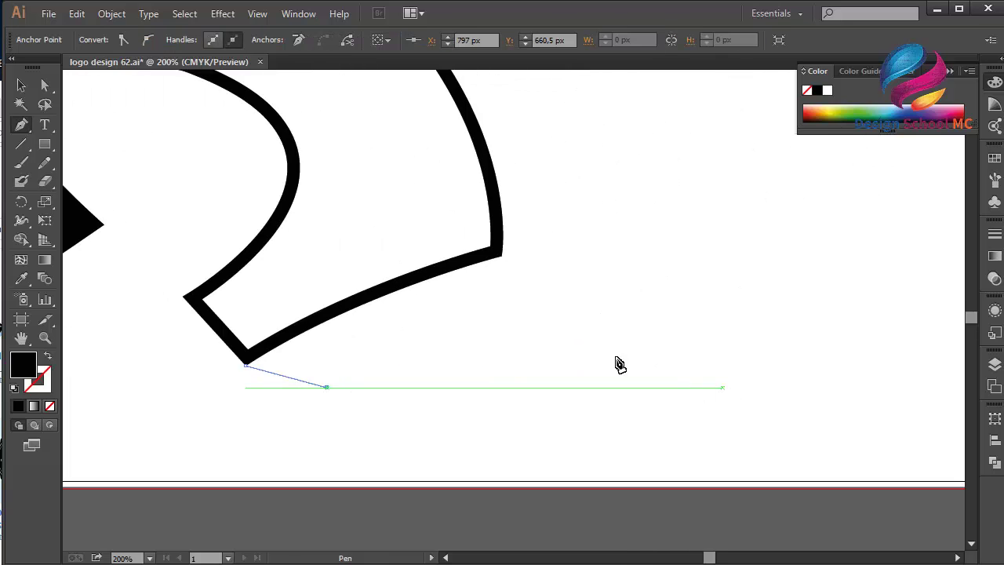
pyautogui.moveTo(551, 312); pyautogui.dragTo(668, 317)
pyautogui.scroll(10, 554, 320)
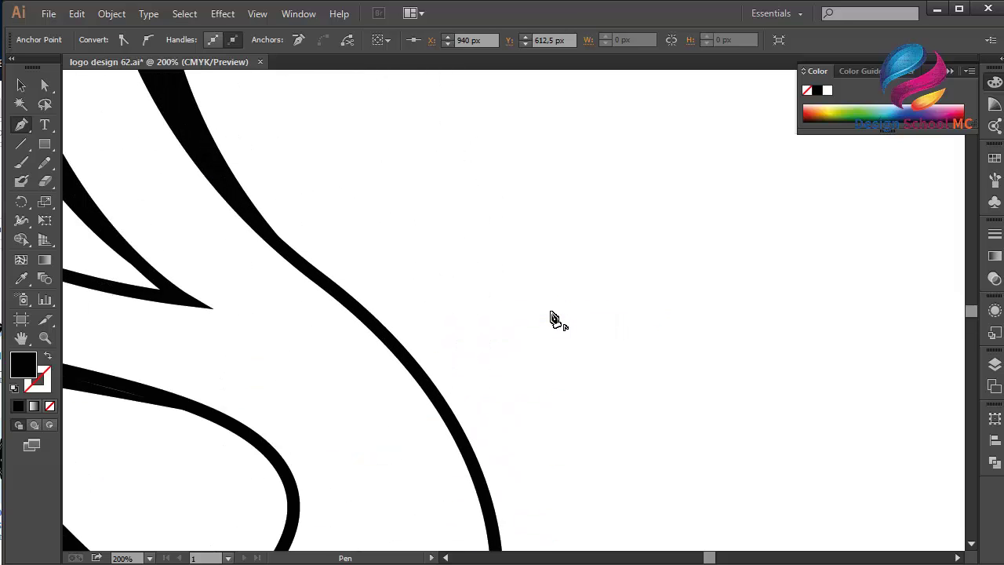
pyautogui.scroll(-2, 554, 320)
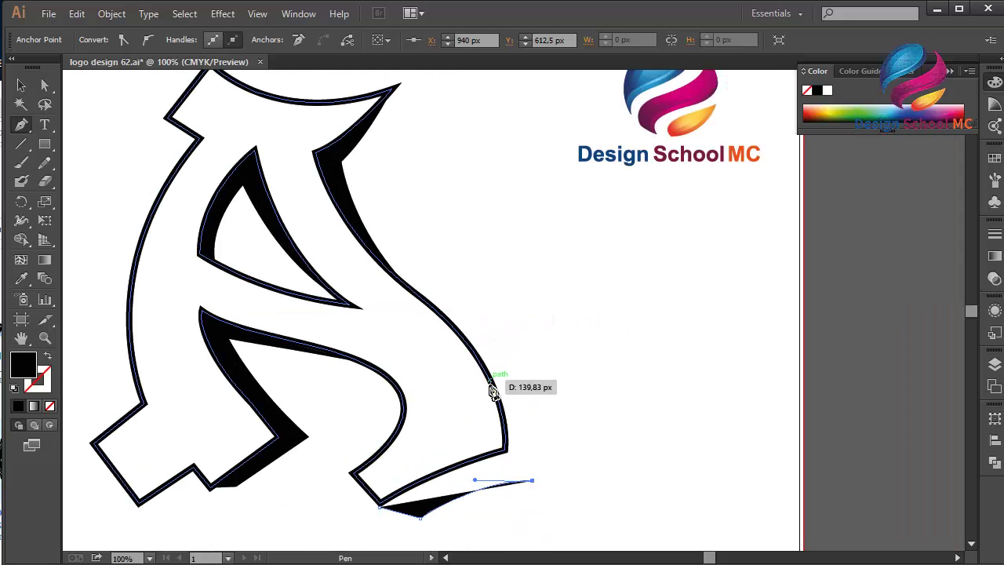
pyautogui.moveTo(481, 365); pyautogui.dragTo(461, 338)
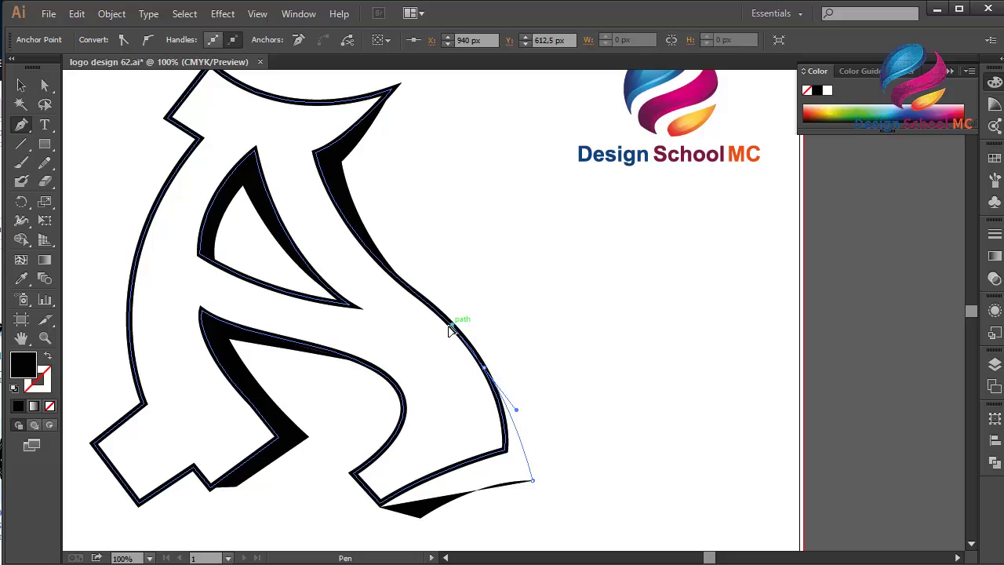
pyautogui.click(446, 322)
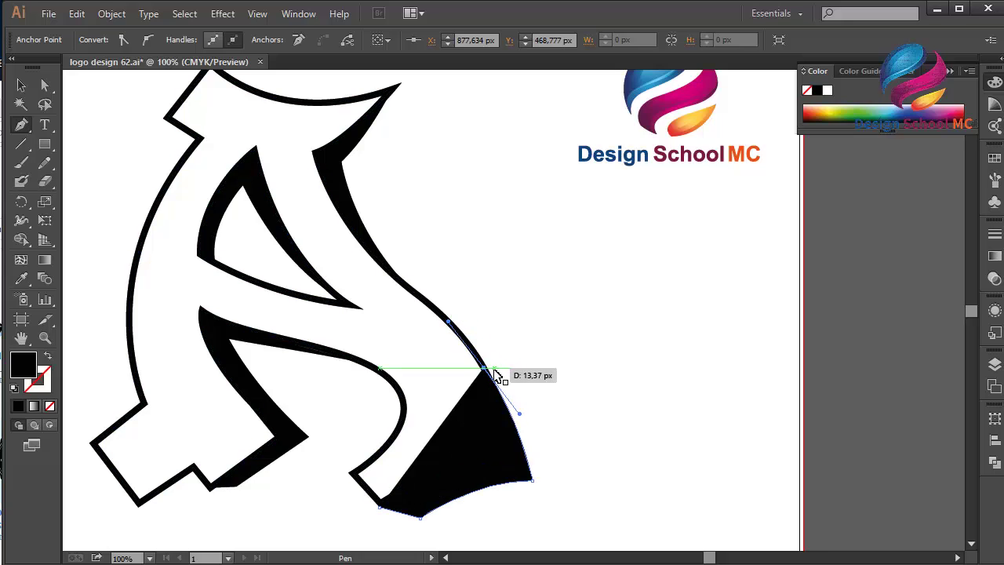
pyautogui.hotkey('ctrl', 'z')
pyautogui.hotkey('ctrl', 'z')
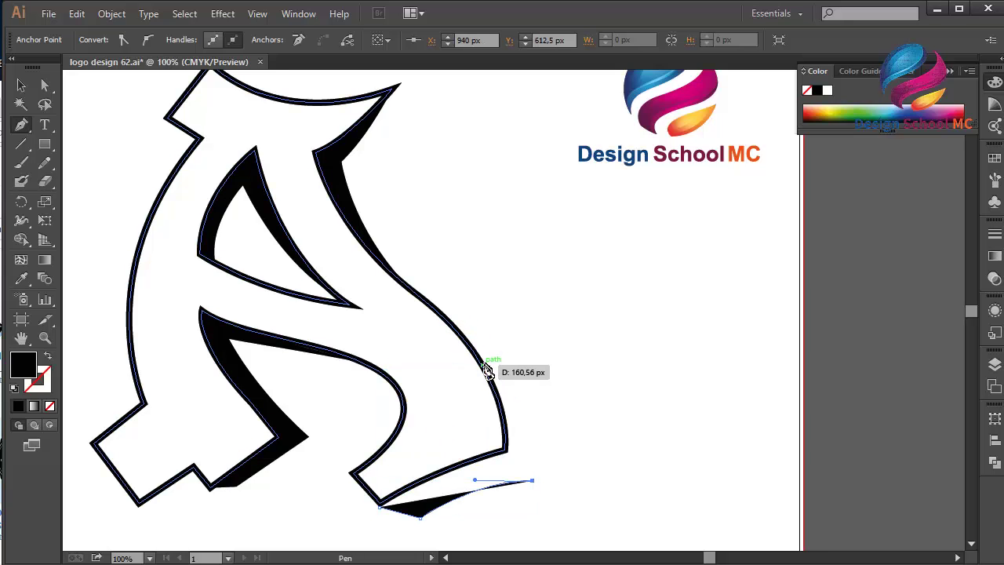
# Step: Close the shadow shape via the right leg's outer edge and the foot's outer corner, bending its final curve to follow the underside
pyautogui.hotkey('ctrl', '+')
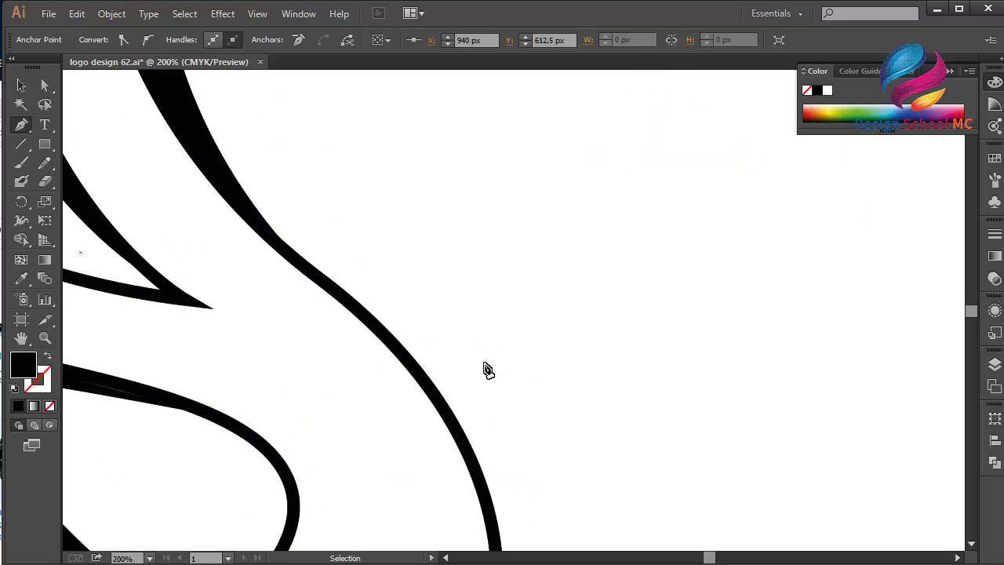
pyautogui.scroll(-8, 484, 363)
pyautogui.scroll(5, 486, 366)
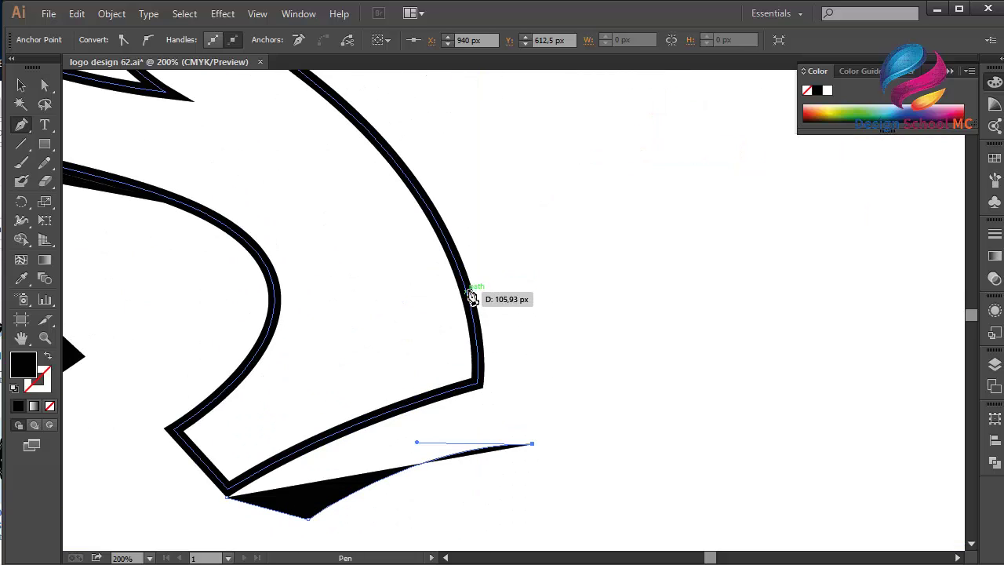
pyautogui.moveTo(434, 210)
pyautogui.mouseDown()
pyautogui.moveTo(432, 200)
pyautogui.moveTo(436, 208)
pyautogui.mouseUp()
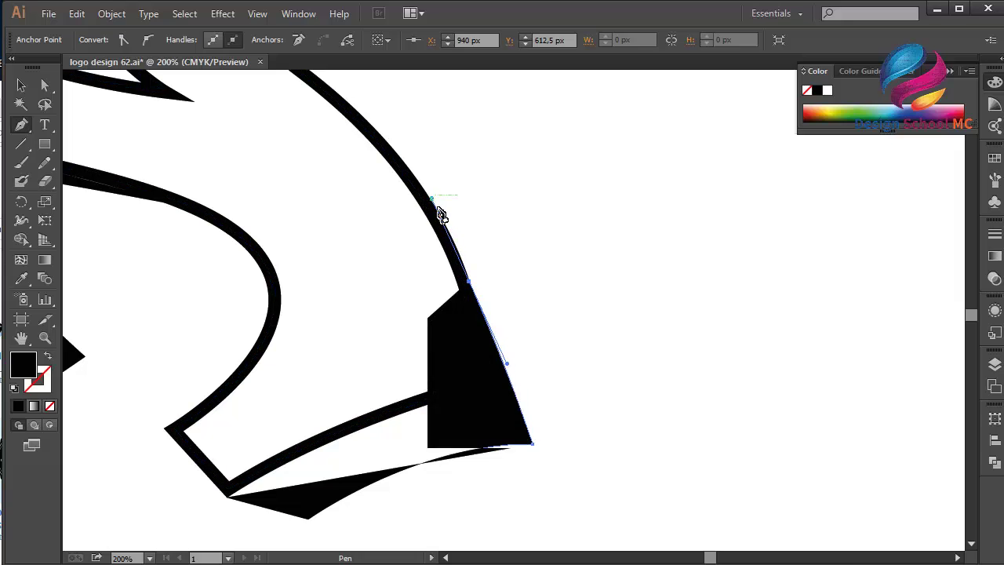
pyautogui.click(473, 386)
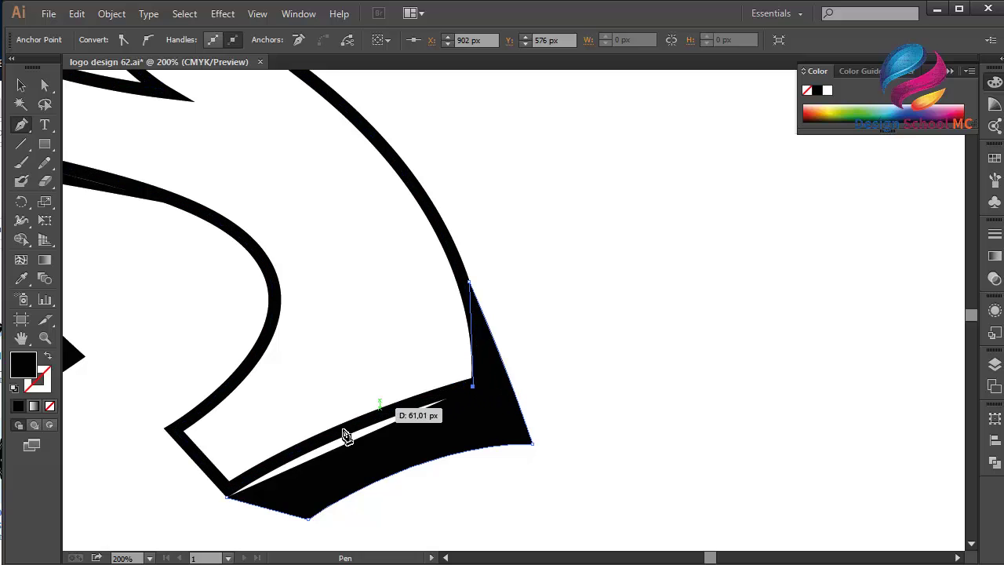
pyautogui.moveTo(227, 497); pyautogui.dragTo(207, 420)
pyautogui.scroll(5, 254, 203)
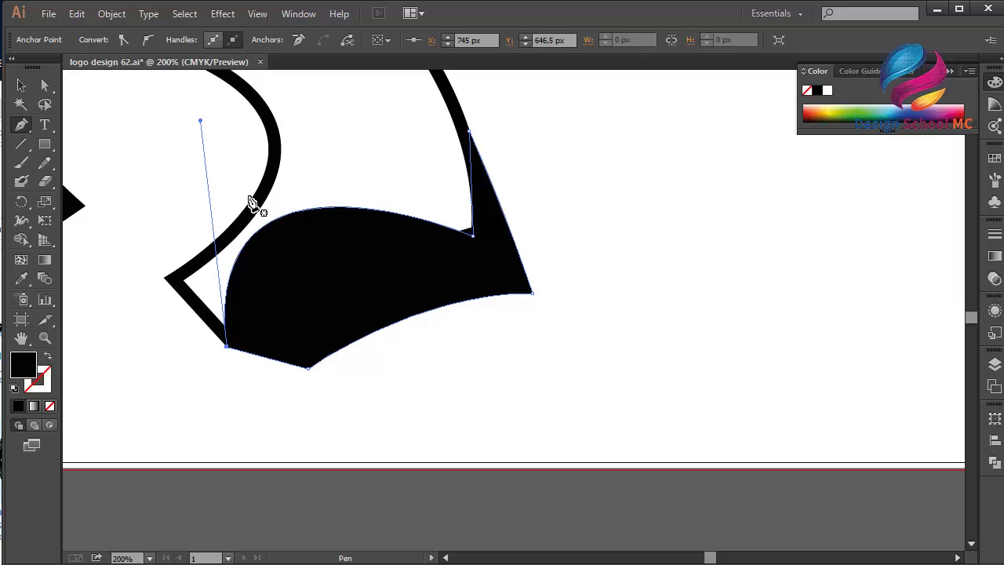
pyautogui.click(45, 84)
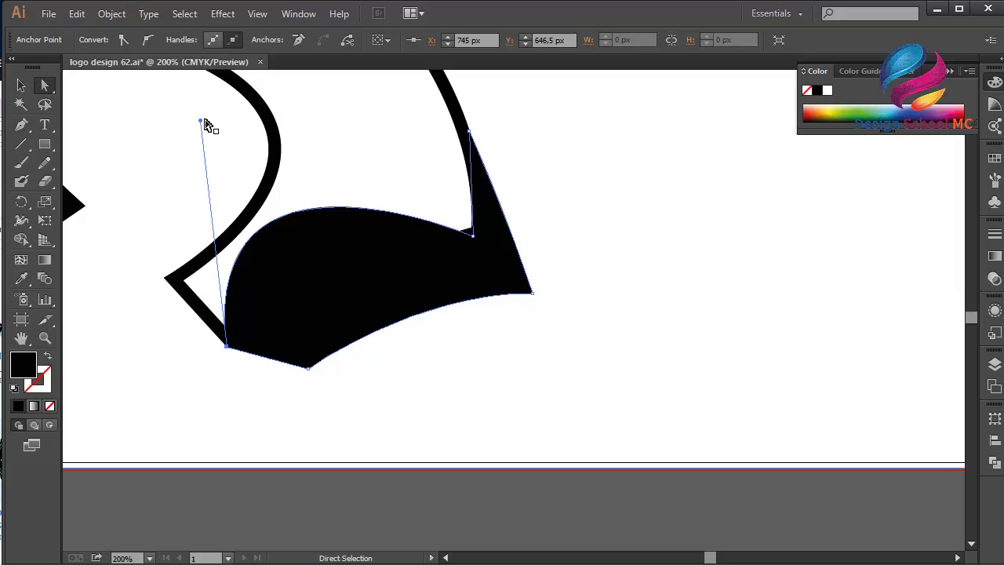
pyautogui.moveTo(201, 119); pyautogui.dragTo(312, 264)
# Step: Move the left leg shadow's lower anchor point onto the outer corner of the foot's outline
pyautogui.hscroll(-5, 310, 269)
pyautogui.hscroll(-1, 313, 274)
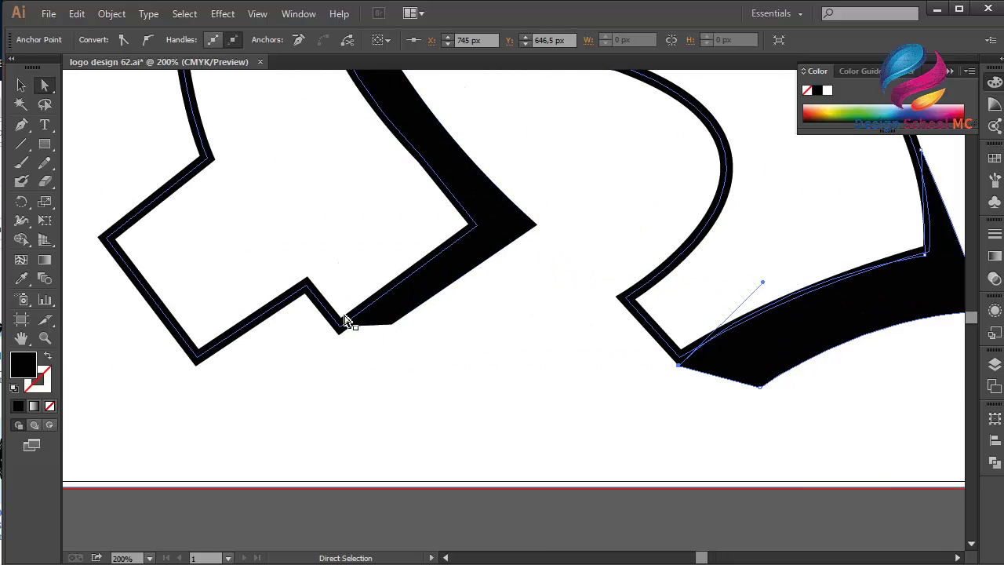
pyautogui.click(368, 327)
pyautogui.moveTo(339, 329); pyautogui.dragTo(341, 340)
pyautogui.click(396, 390)
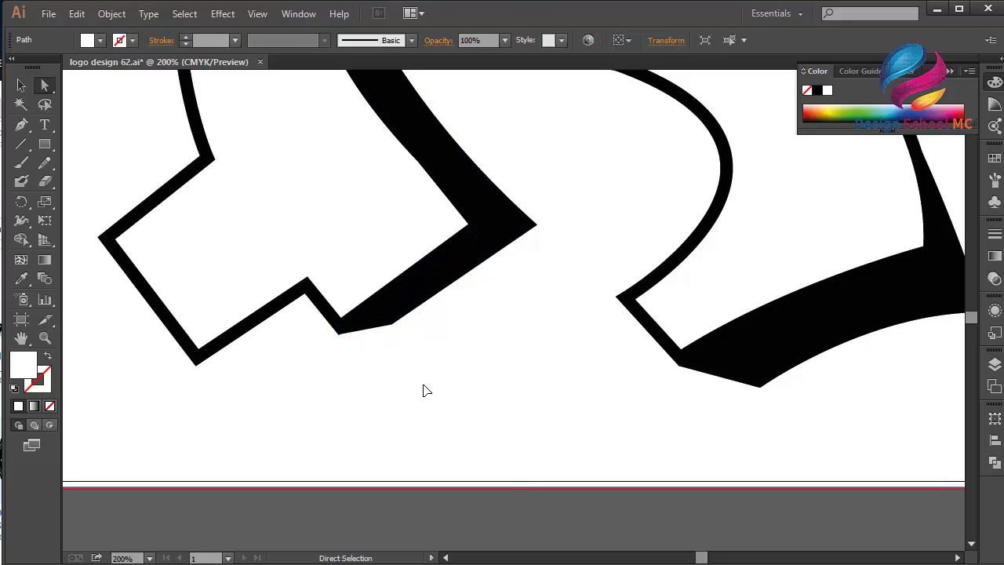
# Step: Delete the black shadow shape inside the letter's counter
pyautogui.hotkey('ctrl', '0')
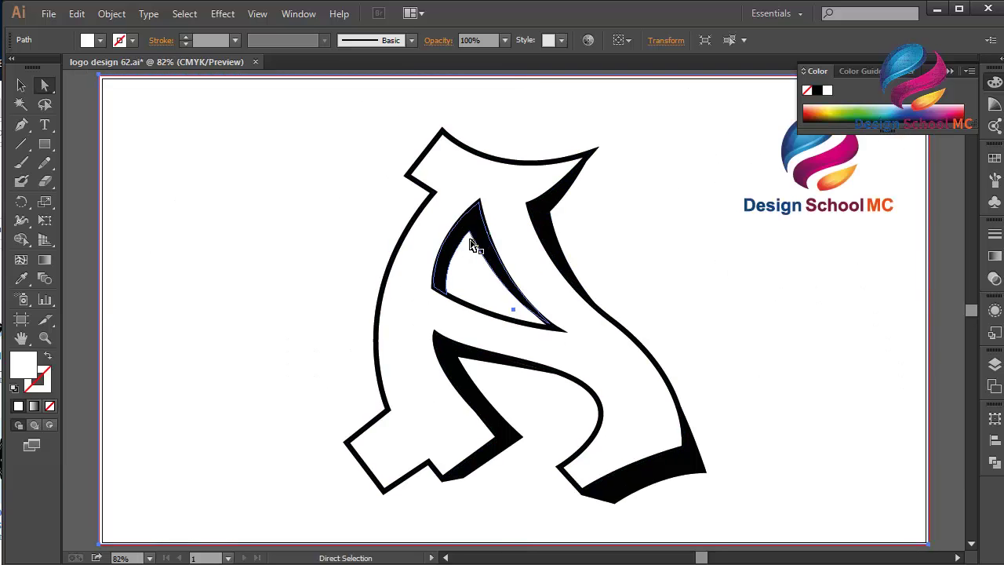
pyautogui.click(473, 233)
pyautogui.moveTo(470, 236); pyautogui.dragTo(481, 222)
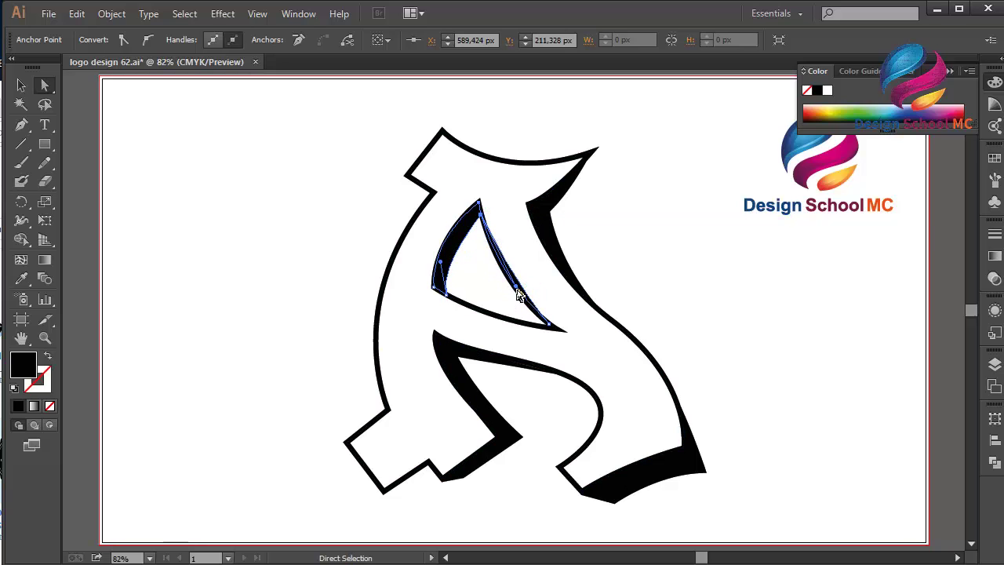
pyautogui.press('Delete')
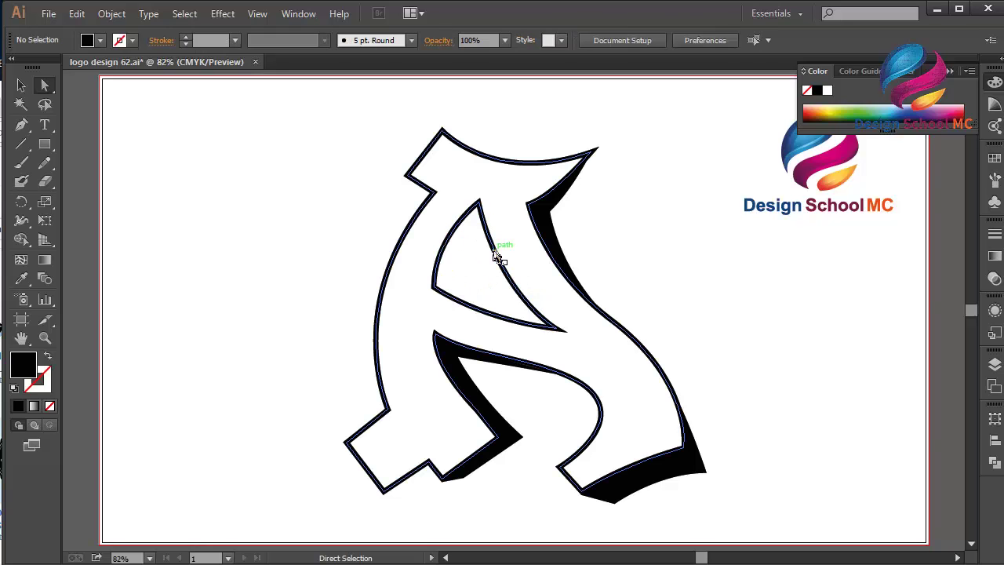
# Step: Draw a closed black shadow shape inside the counter that thickens only its curved left edge, from the lower corner to the peak
pyautogui.click(21, 125)
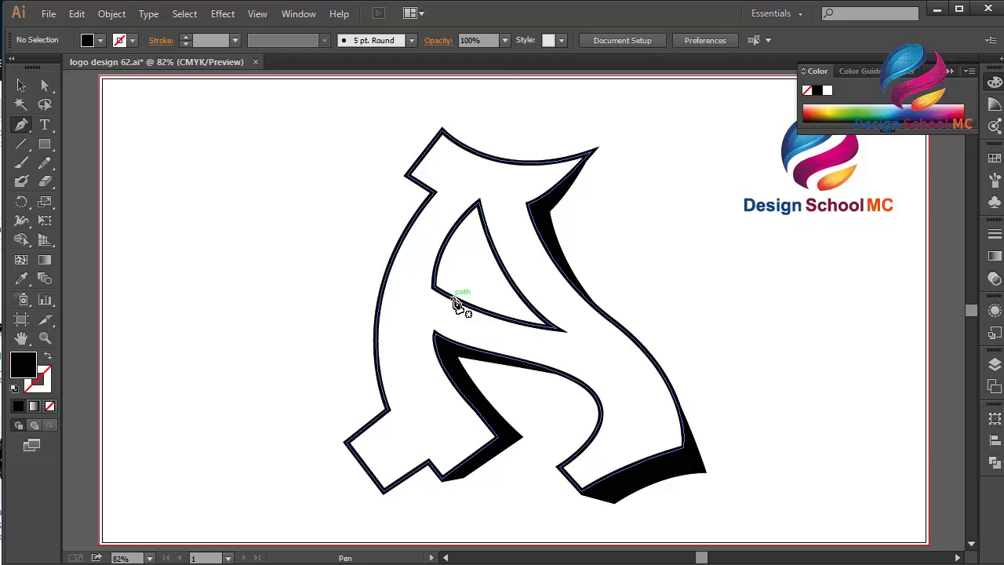
pyautogui.click(454, 299)
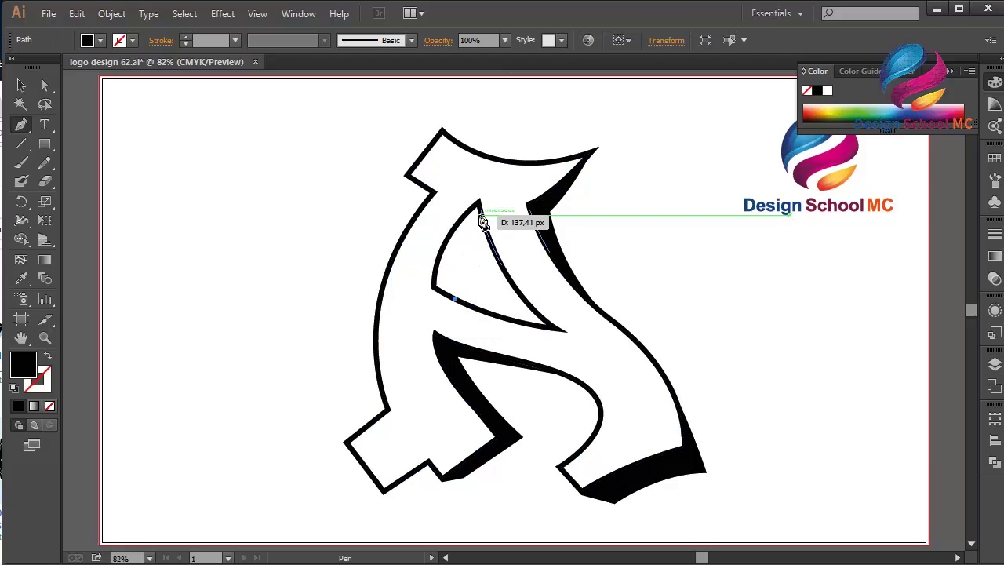
pyautogui.moveTo(482, 220); pyautogui.dragTo(520, 191)
pyautogui.click(479, 207)
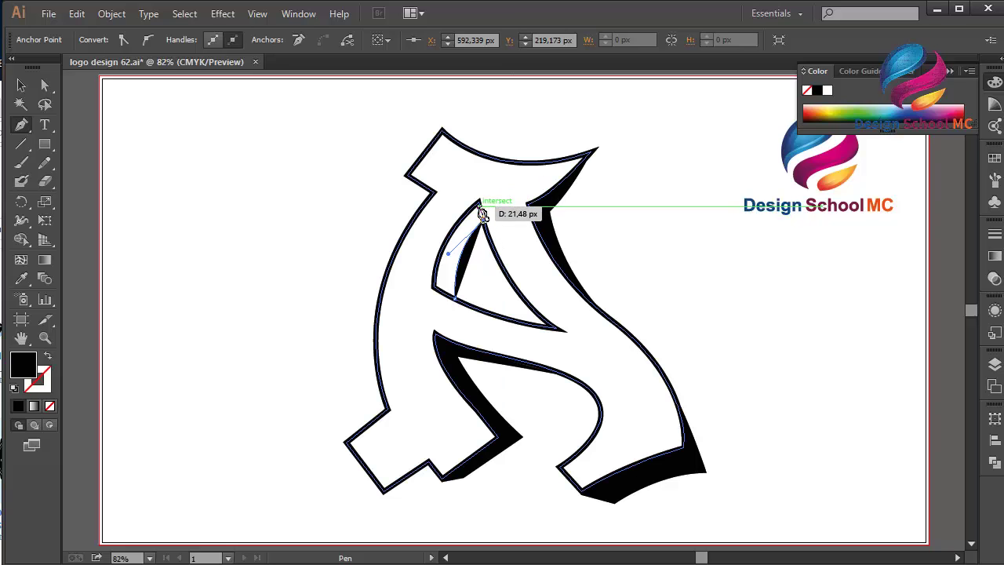
pyautogui.click(479, 207)
pyautogui.moveTo(433, 287); pyautogui.dragTo(435, 333)
pyautogui.click(433, 286)
pyautogui.click(454, 298)
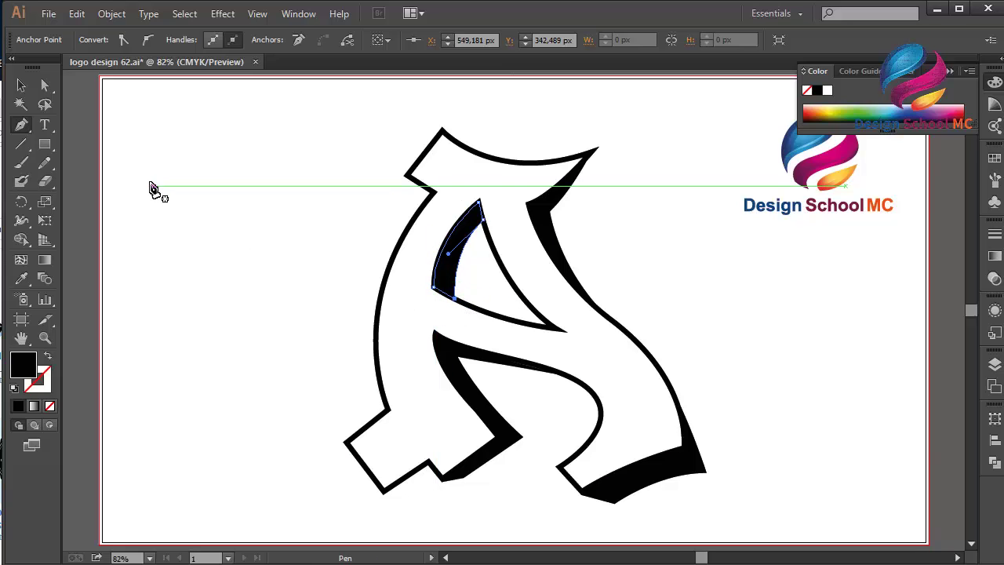
pyautogui.click(20, 85)
pyautogui.click(88, 141)
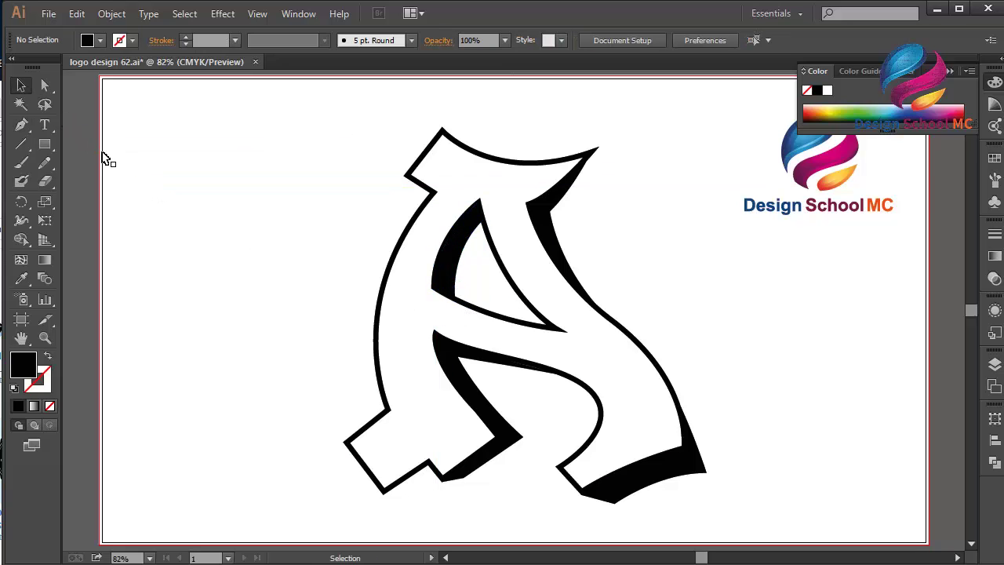
# Step: Refine the upper right shadow by adjusting its outer curve below the notch and moving its top anchor to the letter's pointed tip
pyautogui.click(45, 84)
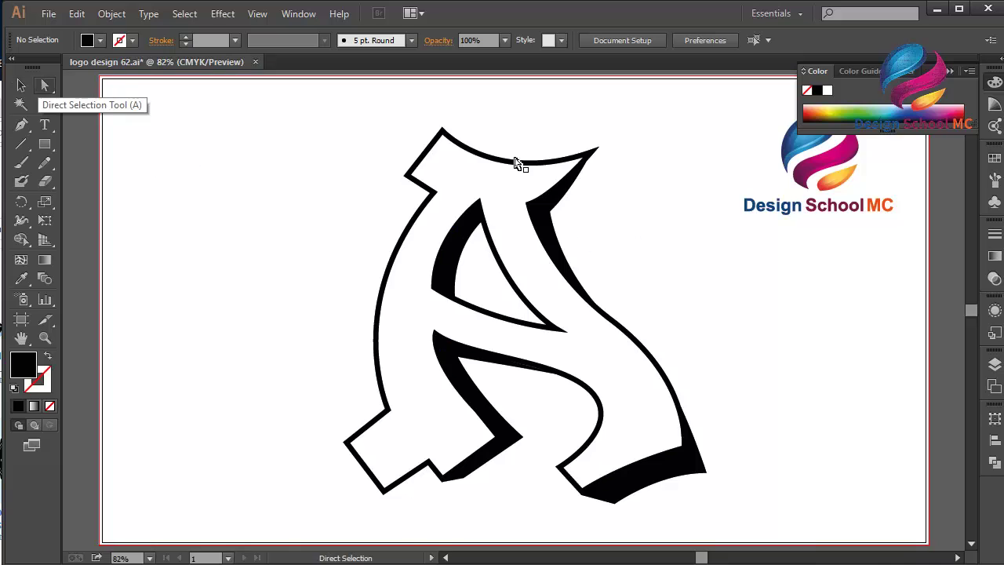
pyautogui.click(549, 210)
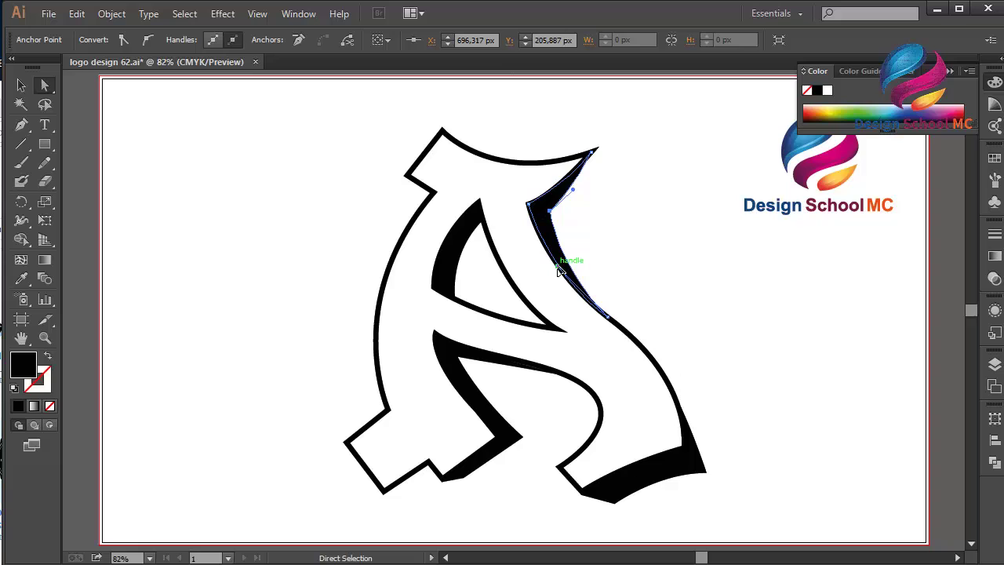
pyautogui.moveTo(554, 255); pyautogui.dragTo(549, 266)
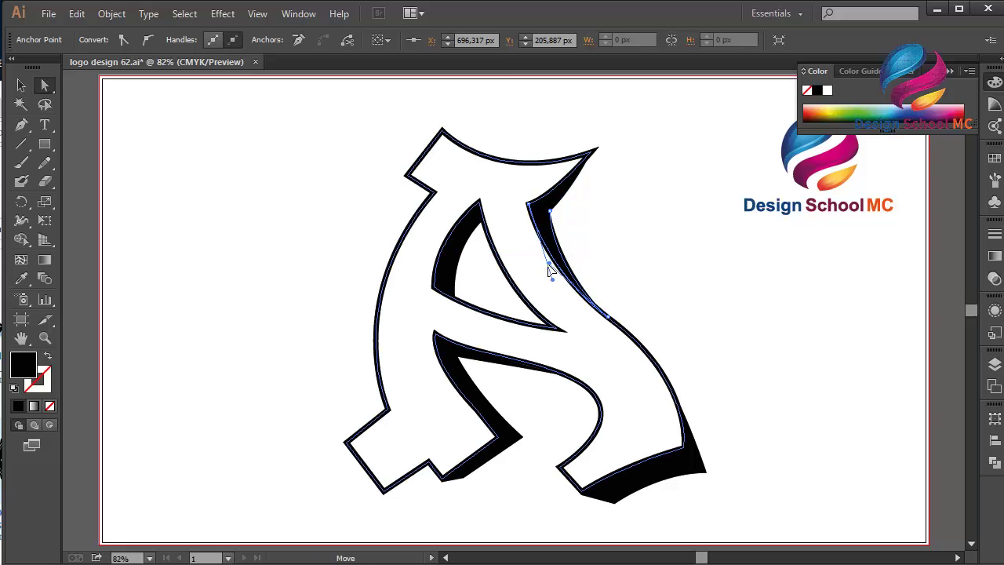
pyautogui.click(712, 294)
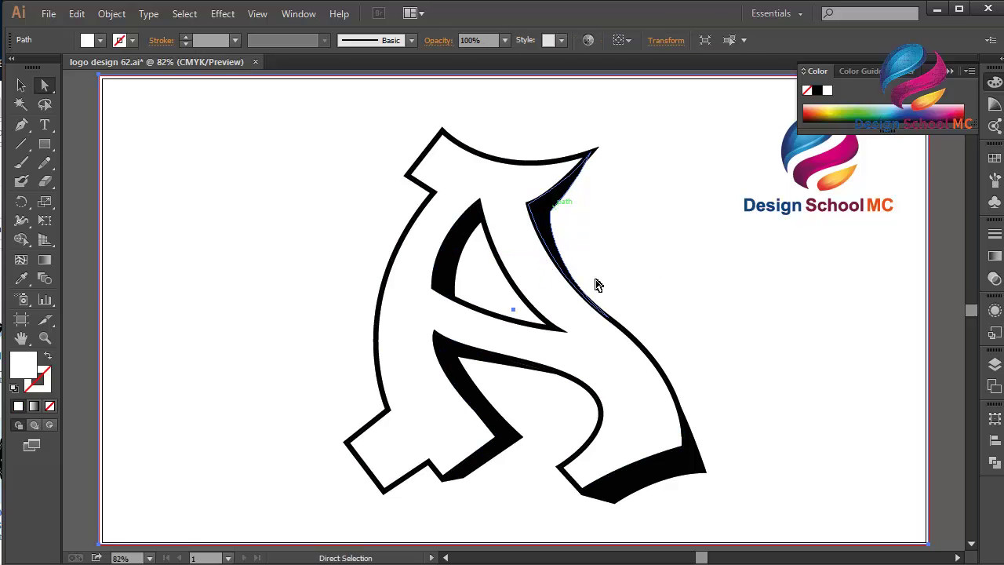
pyautogui.click(591, 157)
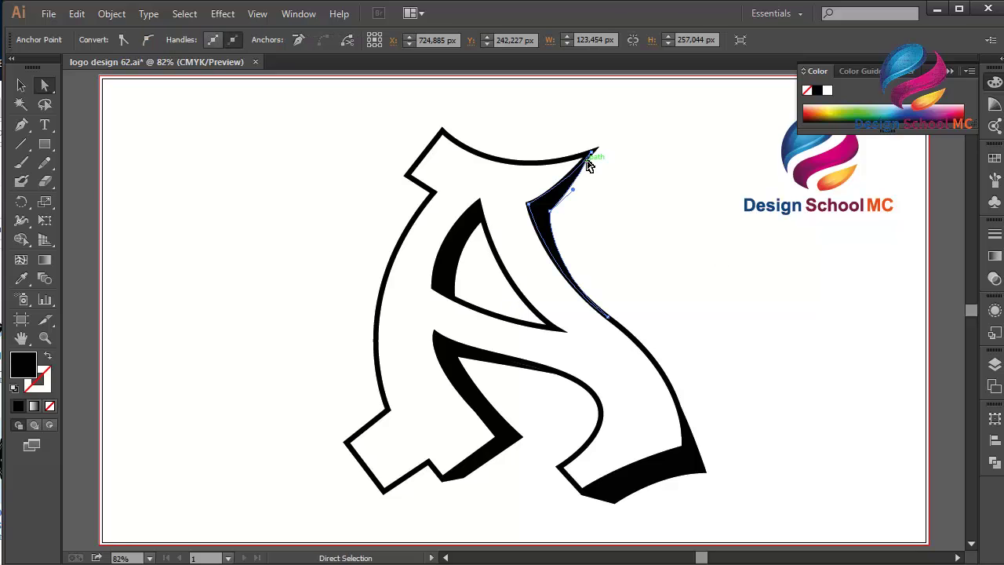
pyautogui.moveTo(591, 157); pyautogui.dragTo(596, 147)
pyautogui.click(648, 143)
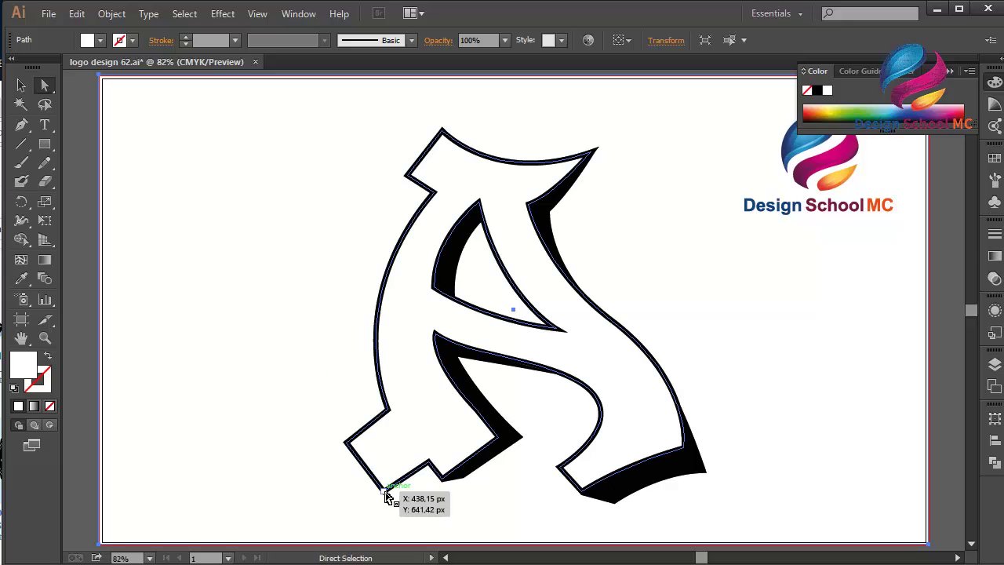
# Step: Draw a closed, straight-edged shadow shape with the Pen tool along the underside of the left foot, from its lowest corner to the notch
pyautogui.press('p')
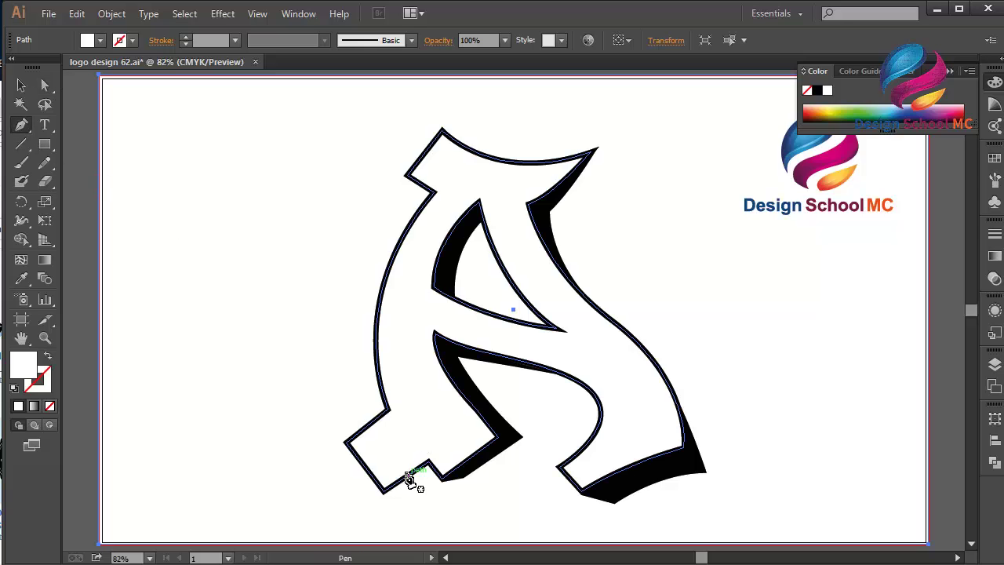
pyautogui.hotkey('ctrl', '+')
pyautogui.hotkey('ctrl', '+')
pyautogui.hotkey('ctrl', '+')
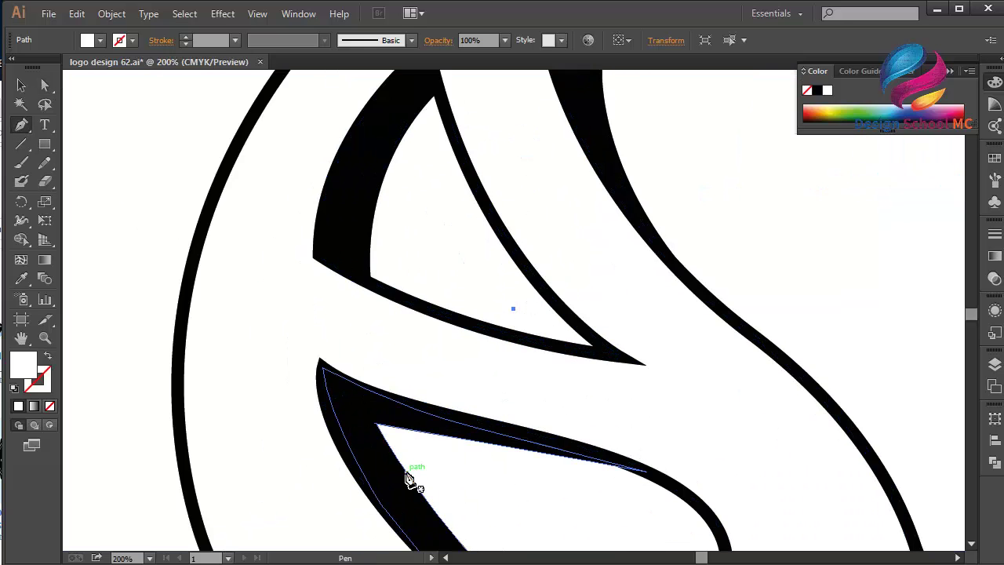
pyautogui.scroll(-5, 407, 474)
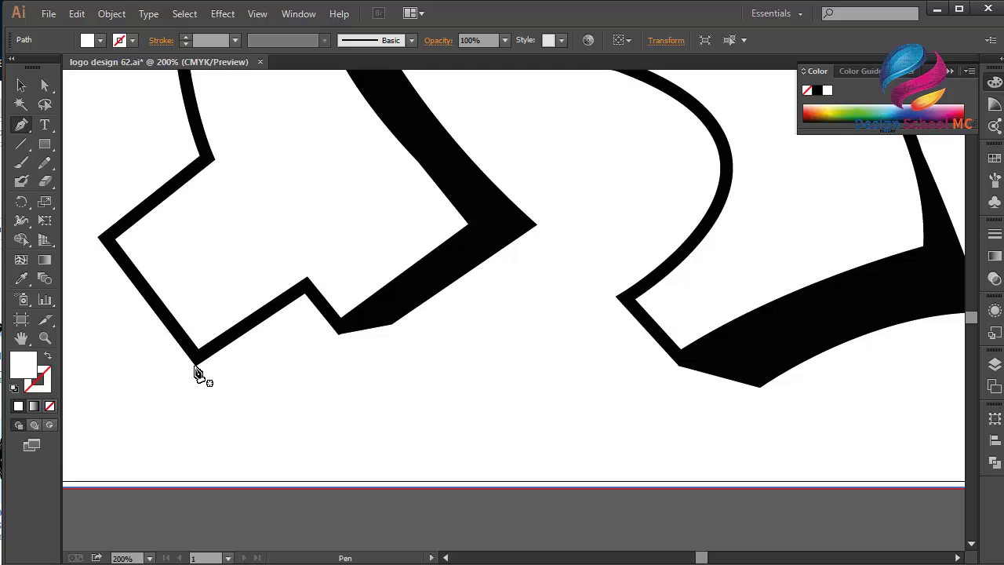
pyautogui.moveTo(195, 365); pyautogui.dragTo(239, 374)
pyautogui.moveTo(328, 314); pyautogui.dragTo(313, 302)
pyautogui.click(305, 284)
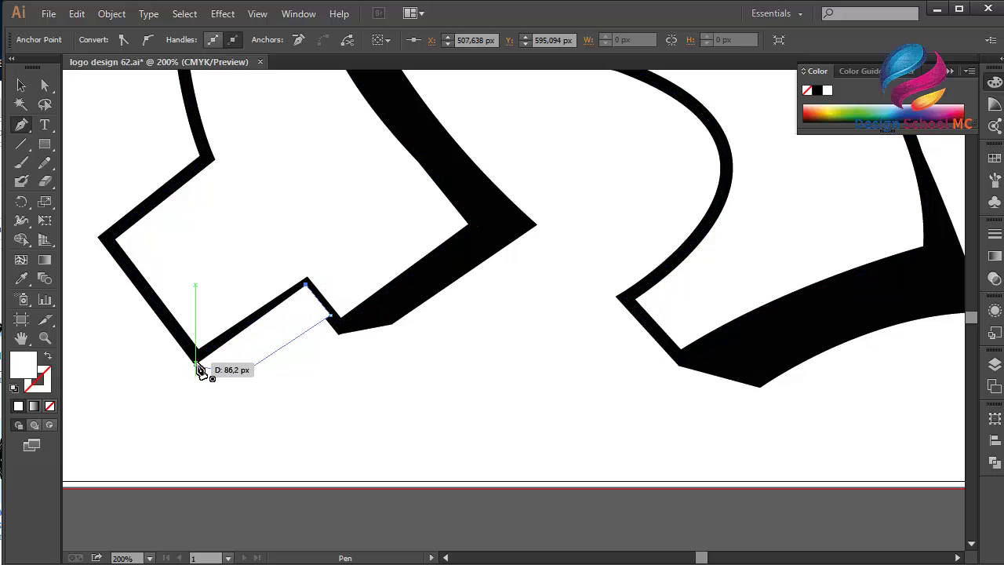
pyautogui.click(195, 367)
# Step: Fill the new shadow shape under the left foot with black 000000 and deselect it
pyautogui.doubleClick(31, 369)
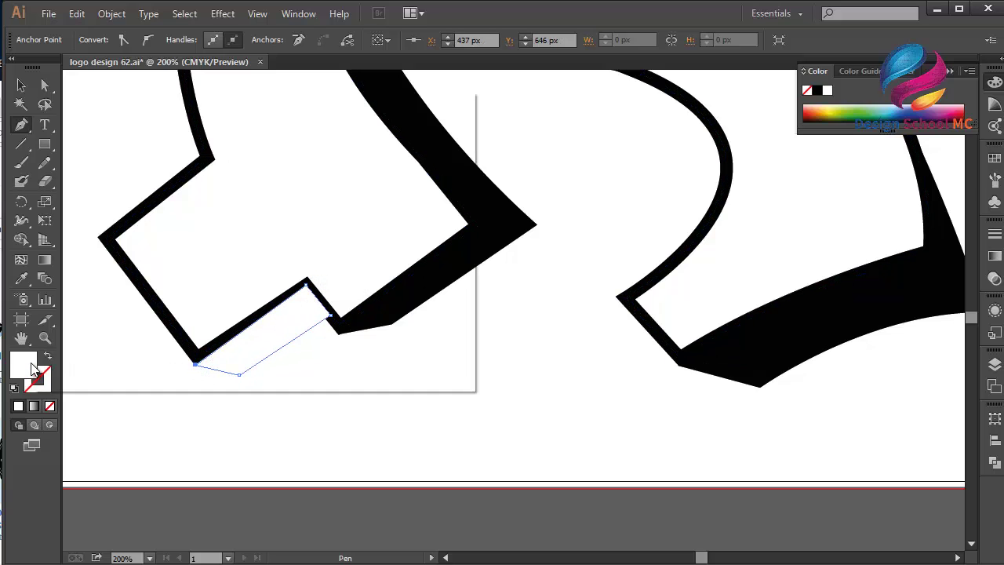
pyautogui.moveTo(126, 283); pyautogui.dragTo(40, 354)
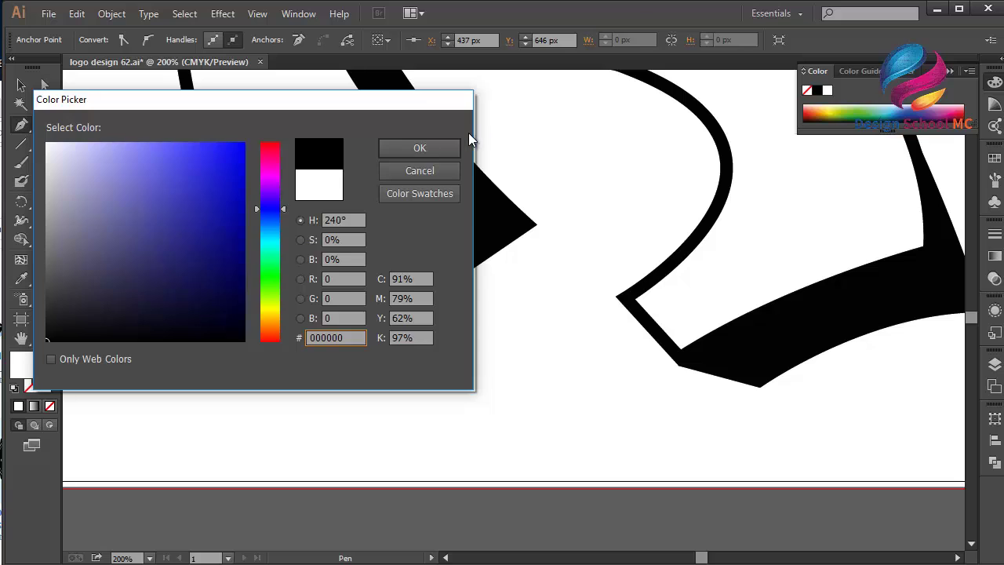
pyautogui.click(419, 148)
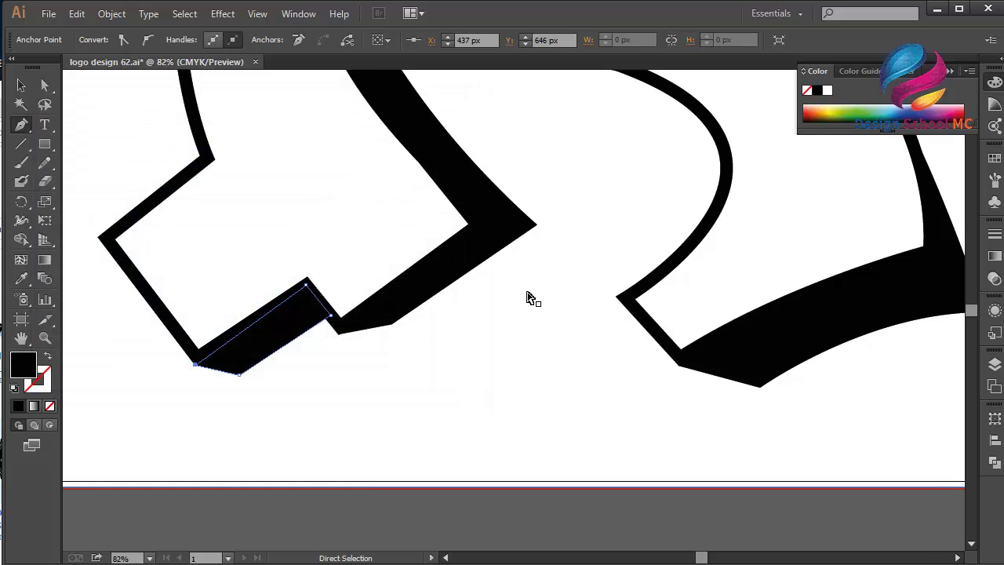
pyautogui.hotkey('ctrl', '0')
pyautogui.click(21, 86)
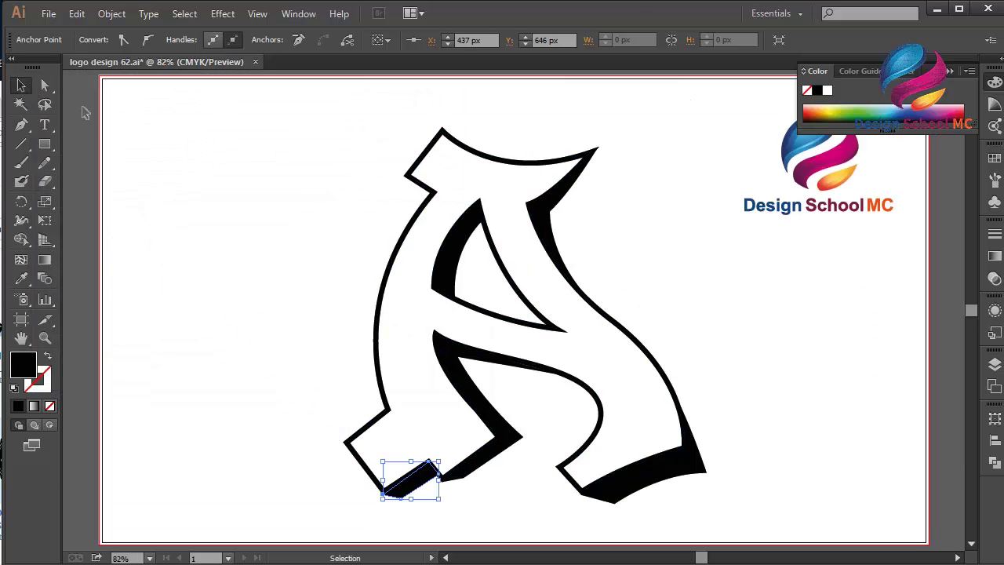
pyautogui.click(92, 120)
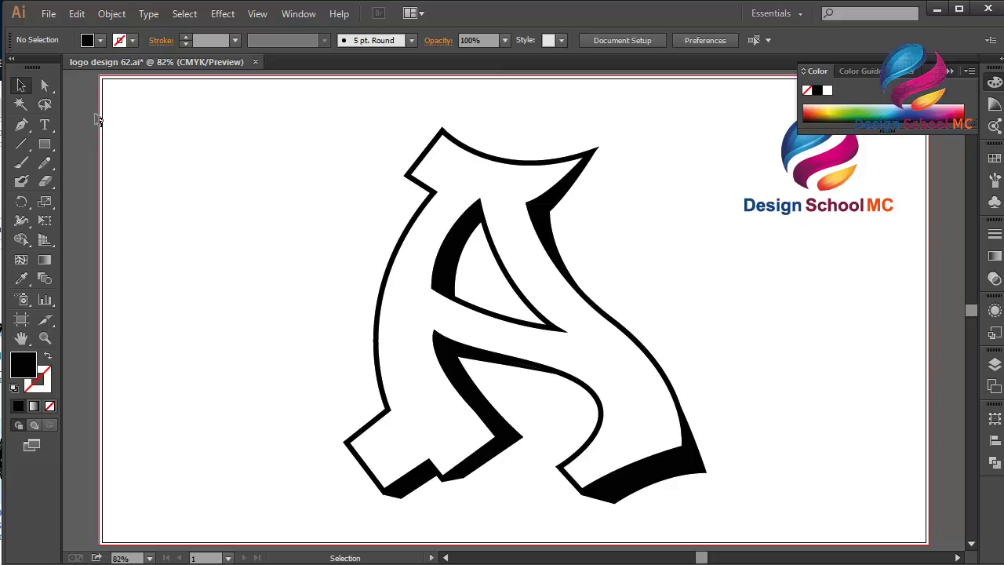
# Step: Fill the letter with the pink-to-purple radial gradient swatch and run the gradient vertically from above the letter to the artboard's lower edge
pyautogui.click(402, 317)
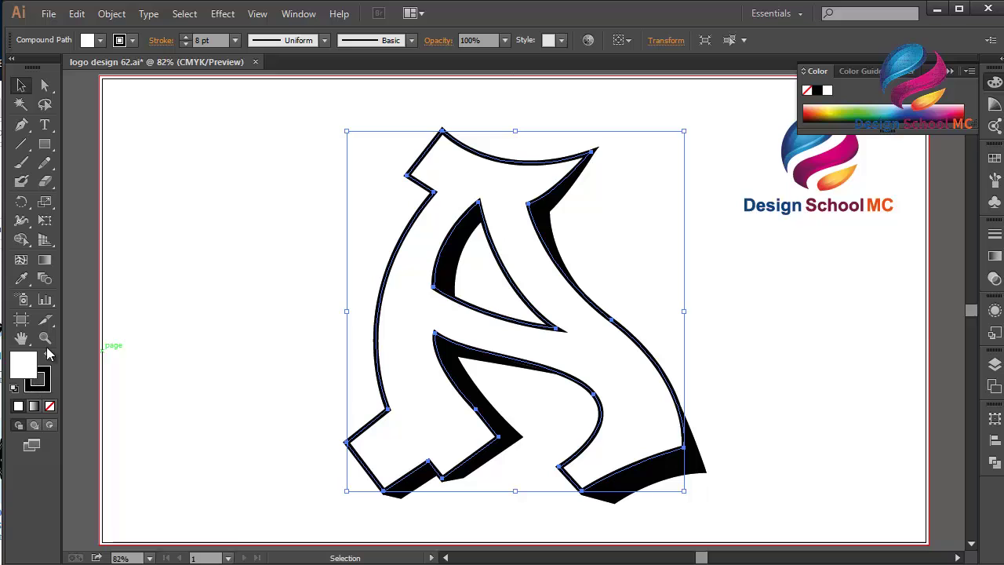
pyautogui.click(991, 160)
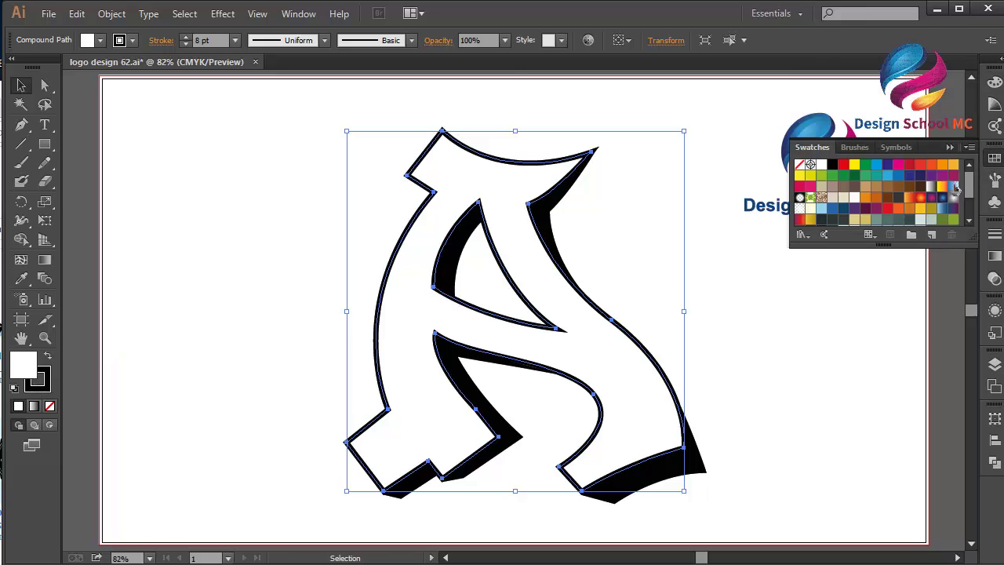
pyautogui.click(932, 198)
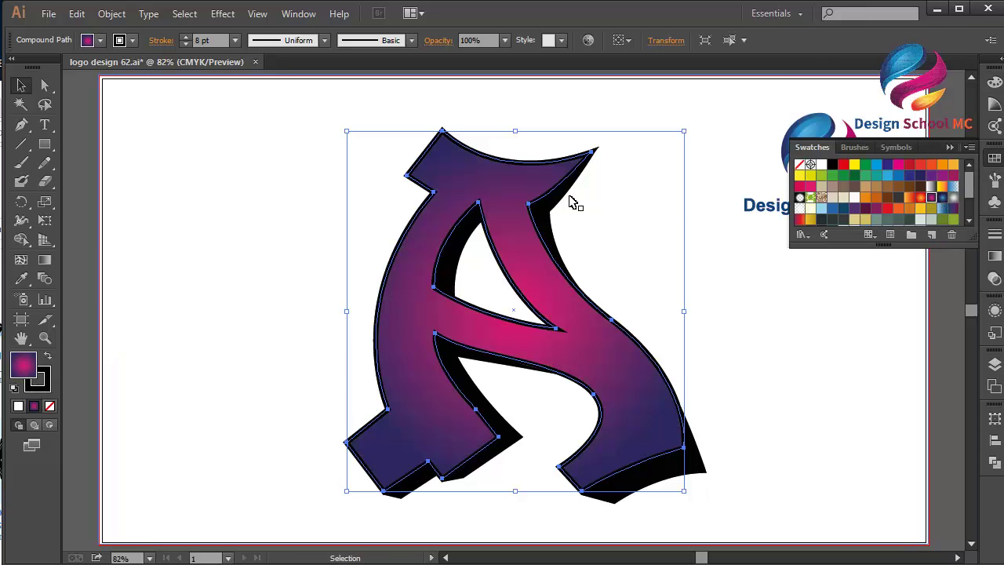
pyautogui.click(45, 260)
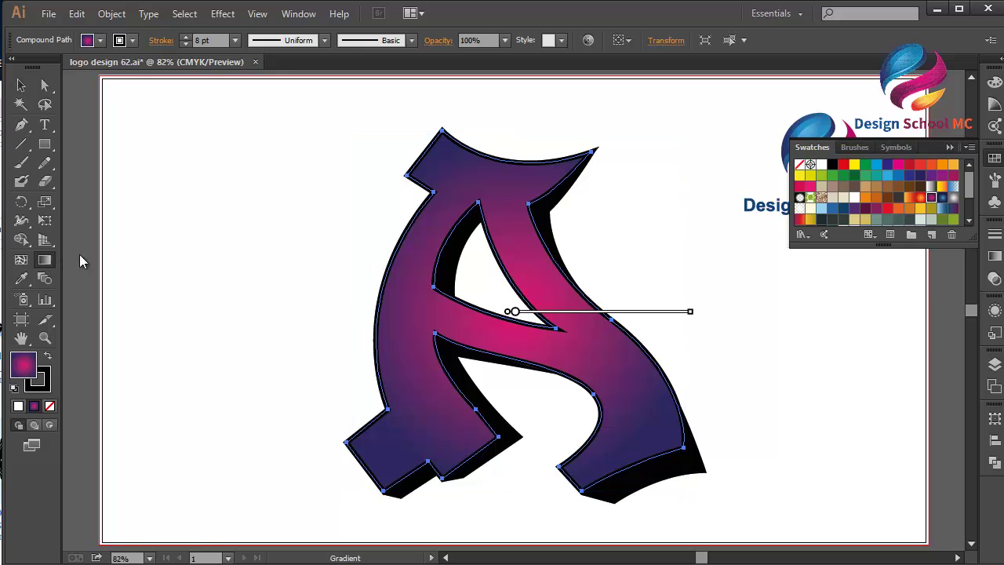
pyautogui.moveTo(490, 143)
pyautogui.moveTo(494, 121); pyautogui.dragTo(504, 545)
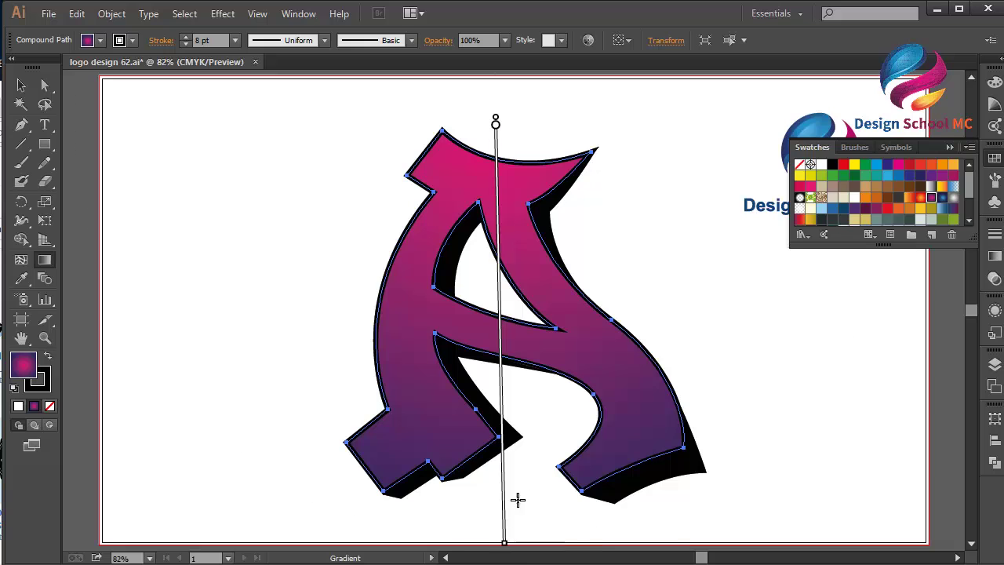
# Step: Extend the letter's gradient end well below the artboard so the pink spreads further down, and deselect the letter
pyautogui.hotkey('ctrl', '-')
pyautogui.hotkey('ctrl', '-')
pyautogui.hotkey('ctrl', '-')
pyautogui.moveTo(517, 408)
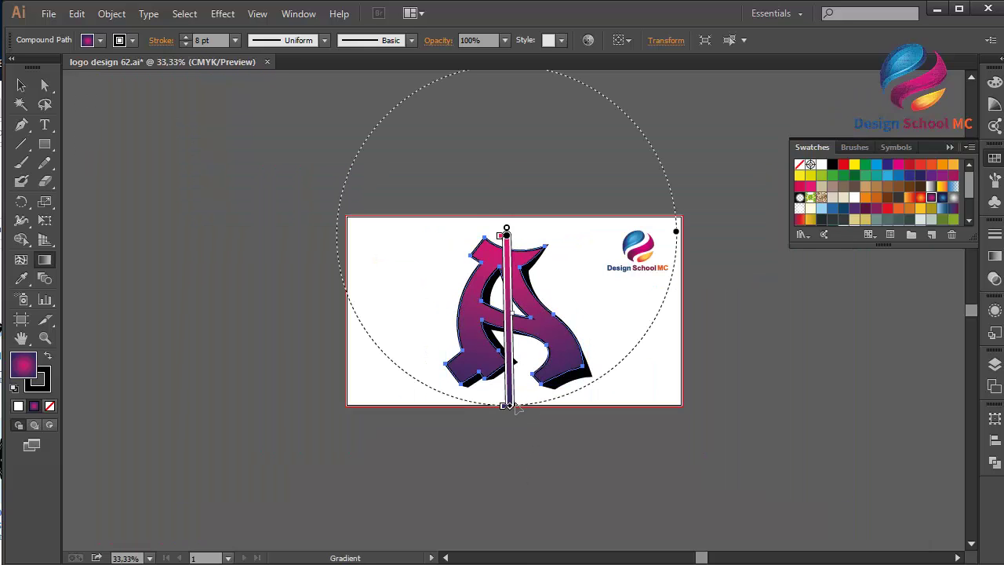
pyautogui.moveTo(508, 409); pyautogui.dragTo(507, 492)
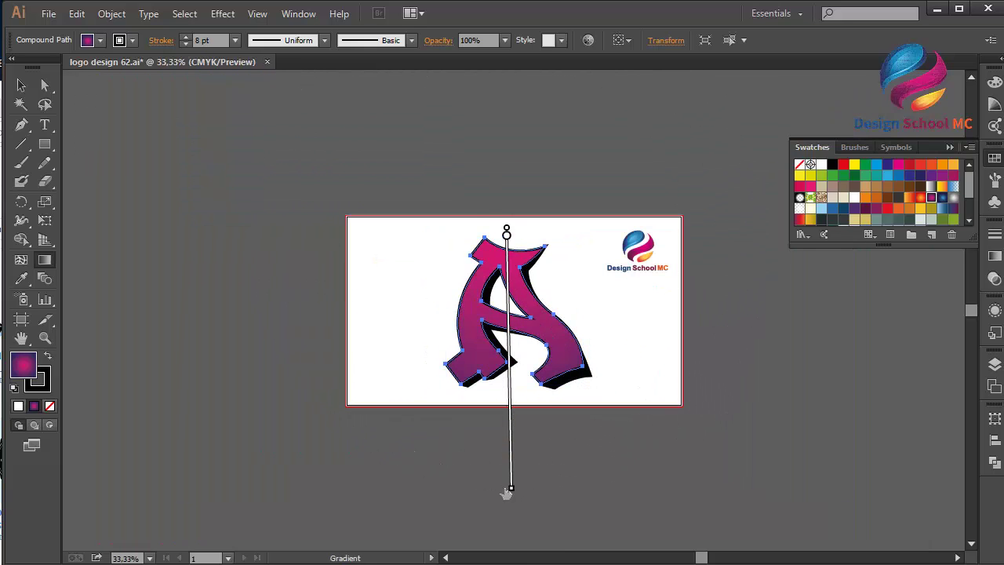
pyautogui.click(21, 85)
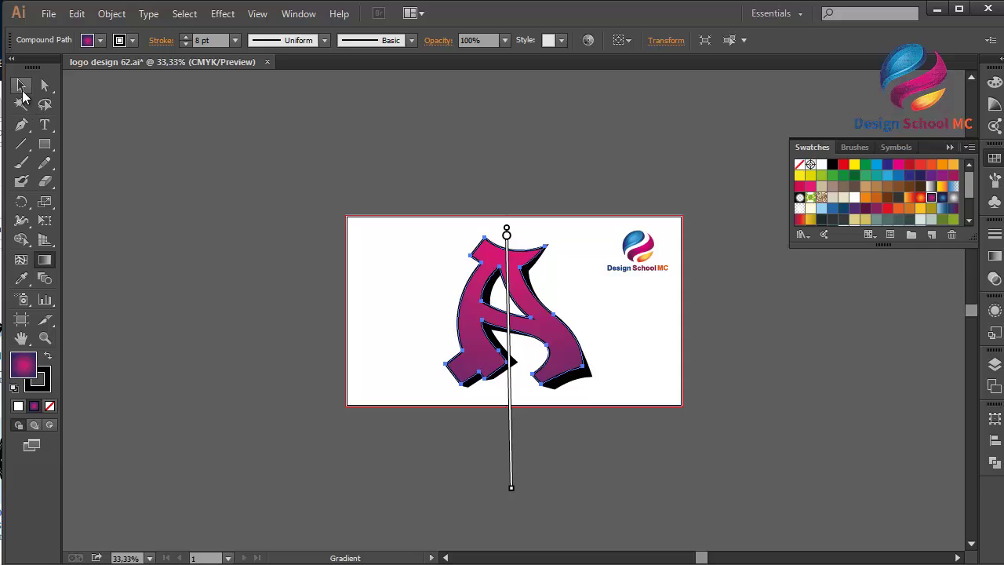
pyautogui.click(157, 174)
pyautogui.hotkey('ctrl', '0')
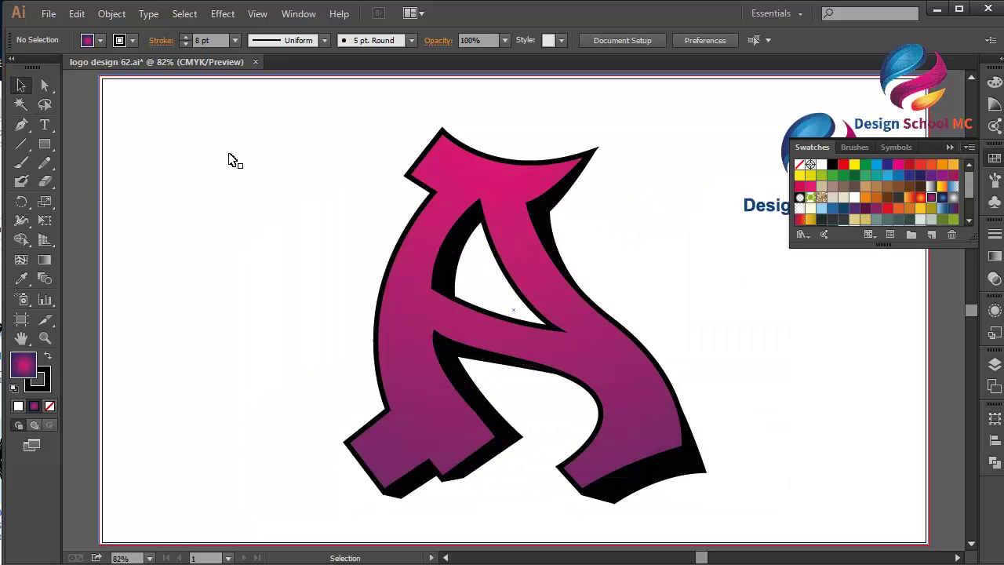
# Step: Change the letter's fill to the orange-to-red radial gradient swatch and deselect it
pyautogui.click(950, 147)
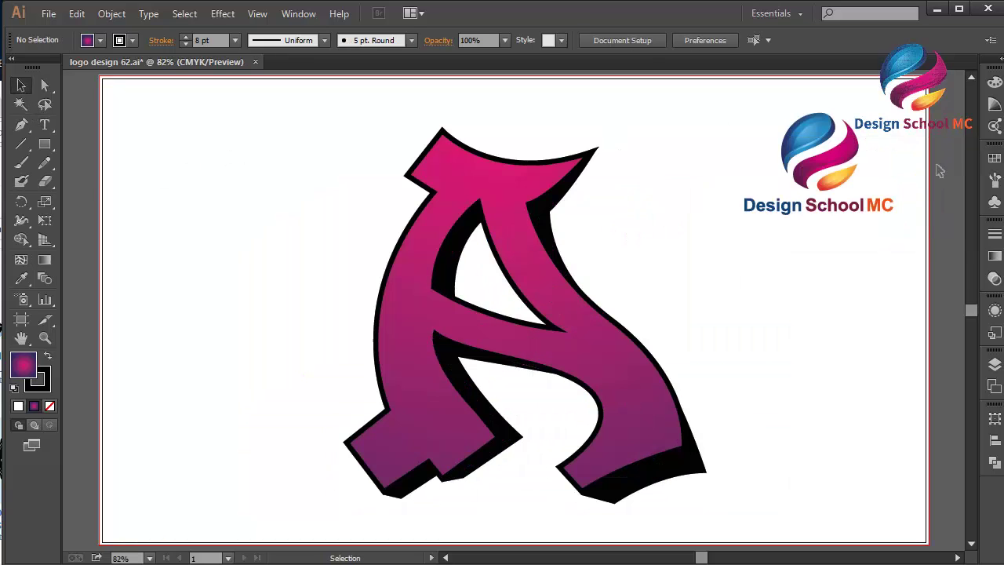
pyautogui.click(645, 406)
pyautogui.click(995, 157)
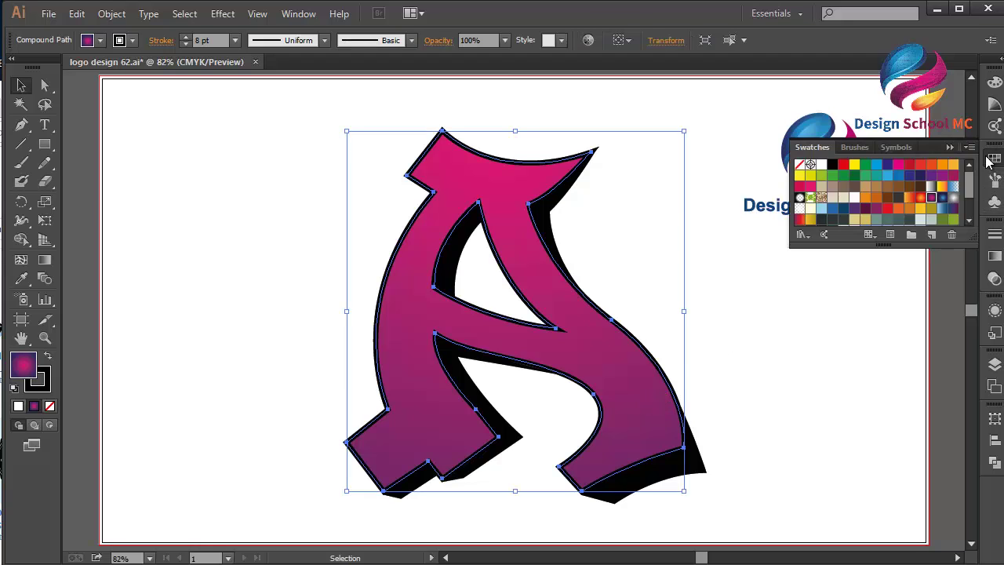
pyautogui.click(921, 199)
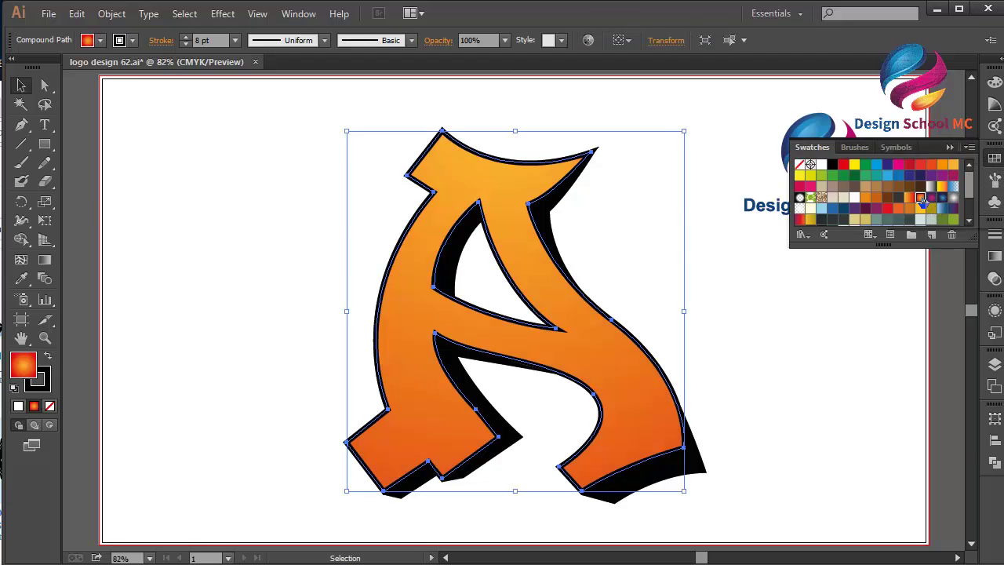
pyautogui.click(949, 148)
pyautogui.click(412, 201)
# Step: Draw a closed curved highlight shape inside the letter's top bar, following its upper edge and tapering to a point toward the right tip
pyautogui.click(21, 127)
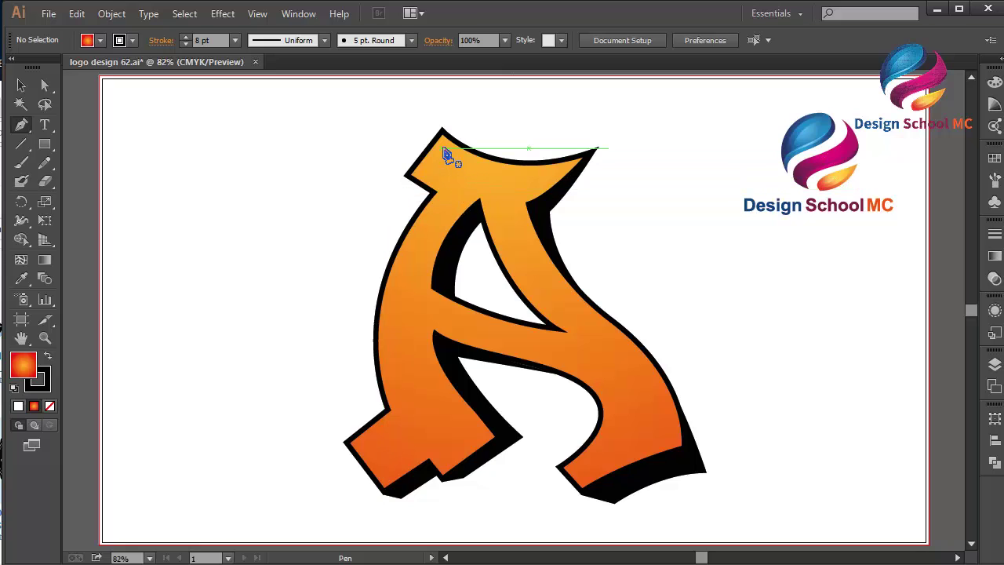
pyautogui.click(562, 170)
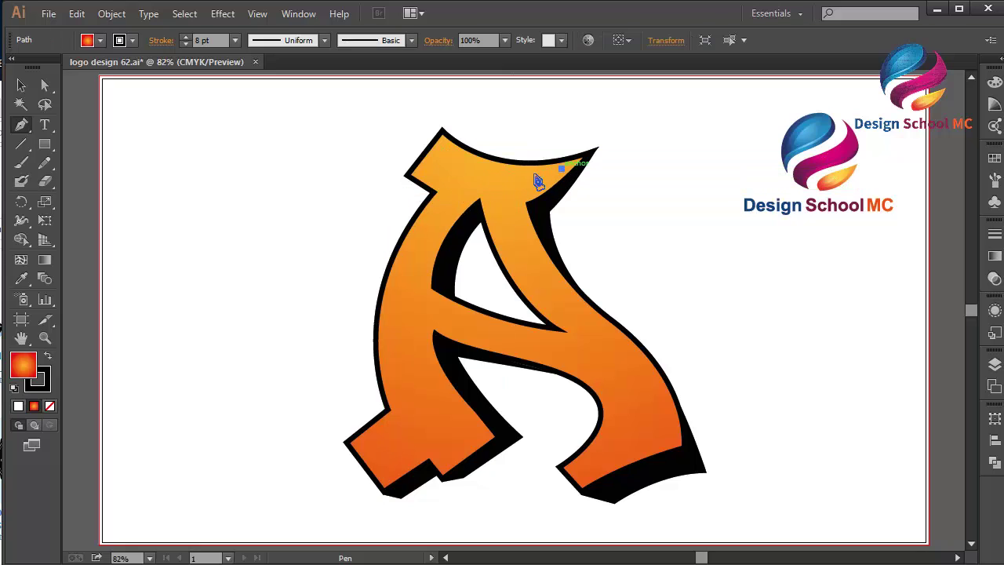
pyautogui.moveTo(444, 144); pyautogui.dragTo(385, 101)
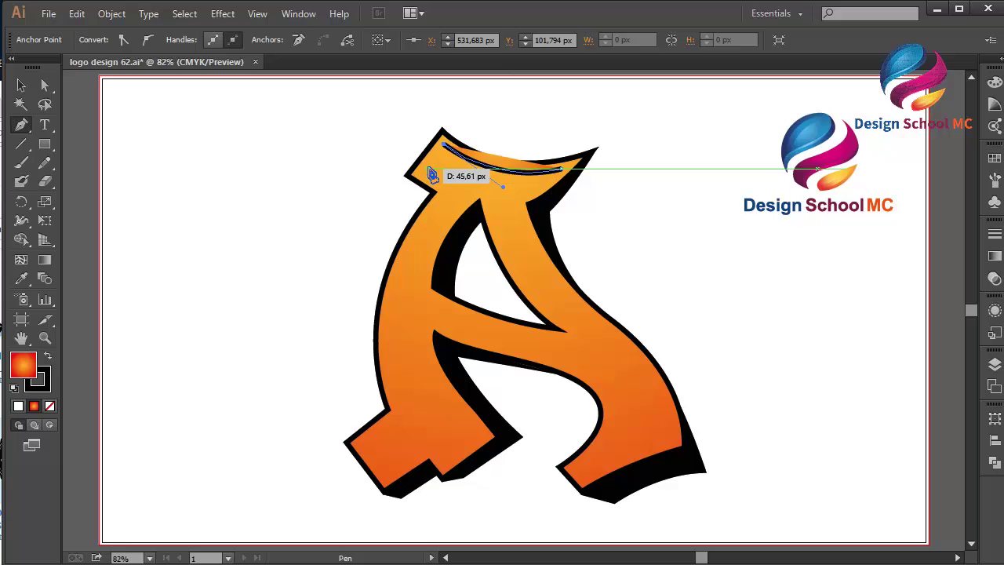
pyautogui.click(429, 167)
pyautogui.moveTo(564, 174); pyautogui.dragTo(643, 141)
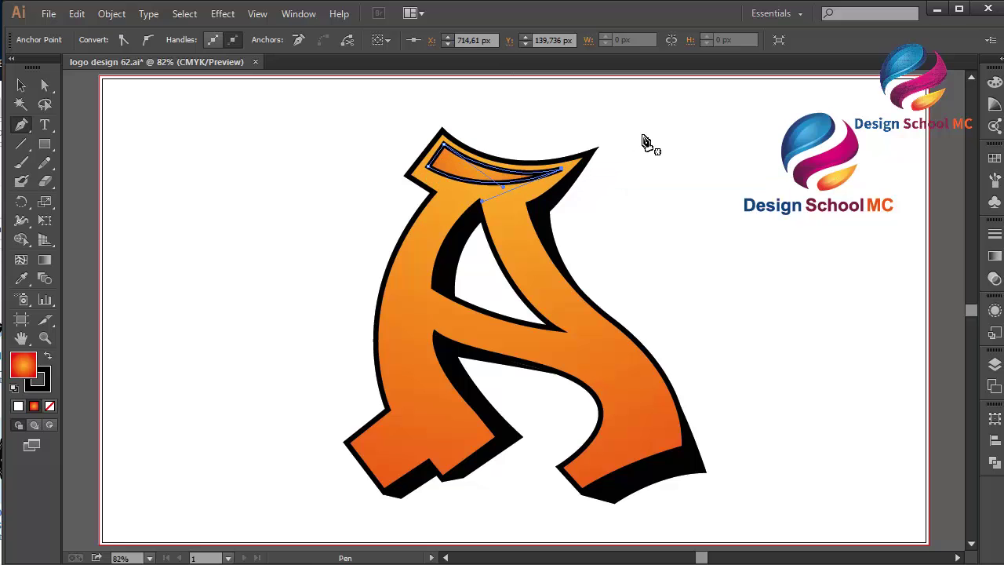
# Step: Remove the highlight shape's stroke, fill it with white FFFFFF and deselect it
pyautogui.click(35, 390)
pyautogui.click(50, 406)
pyautogui.doubleClick(19, 368)
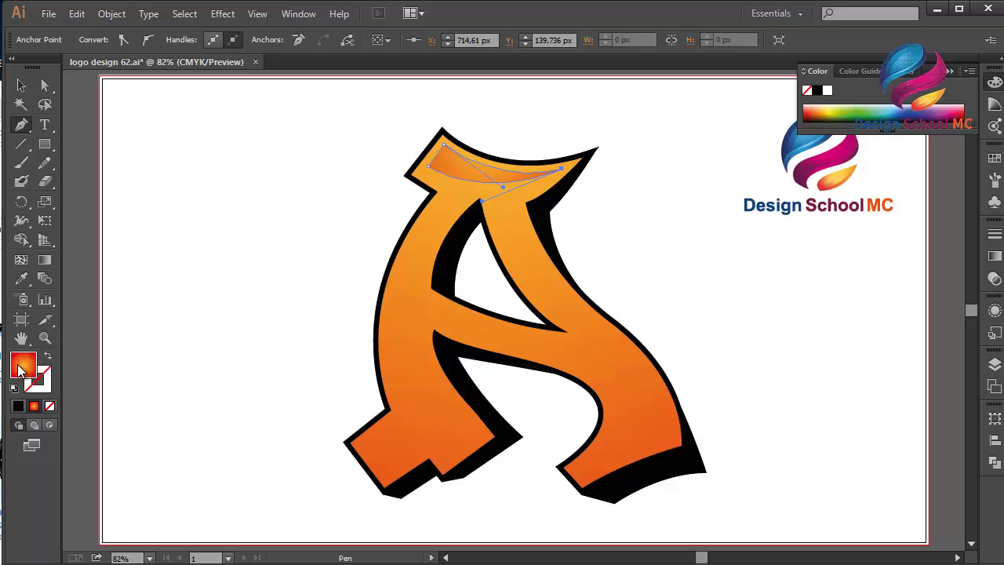
pyautogui.moveTo(105, 254); pyautogui.dragTo(46, 143)
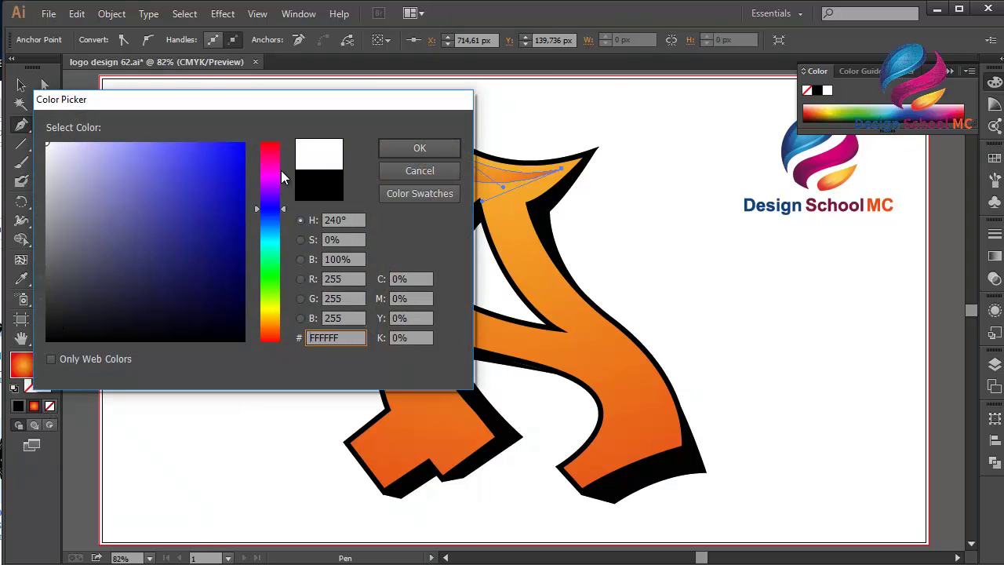
pyautogui.click(395, 152)
pyautogui.press('v')
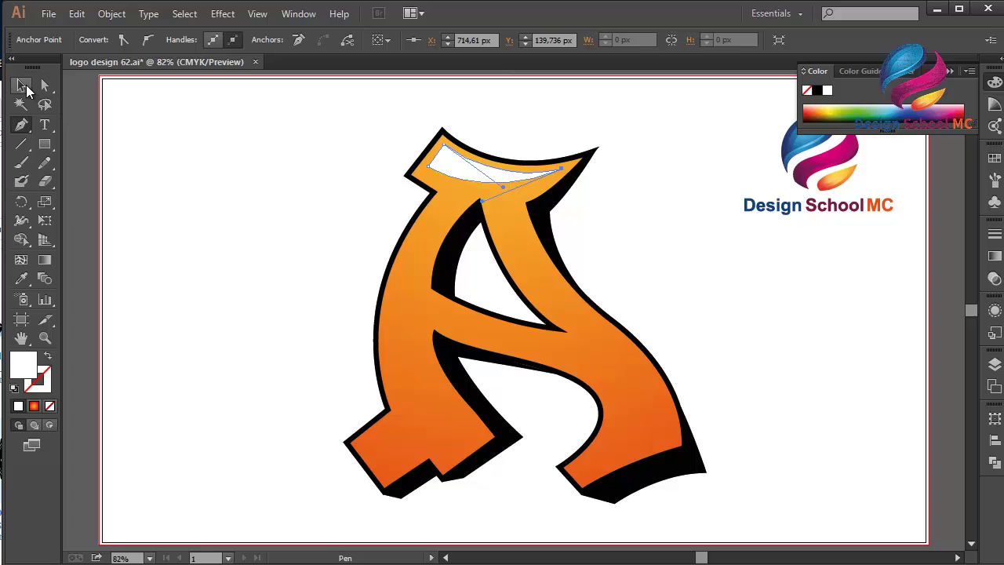
pyautogui.click(74, 106)
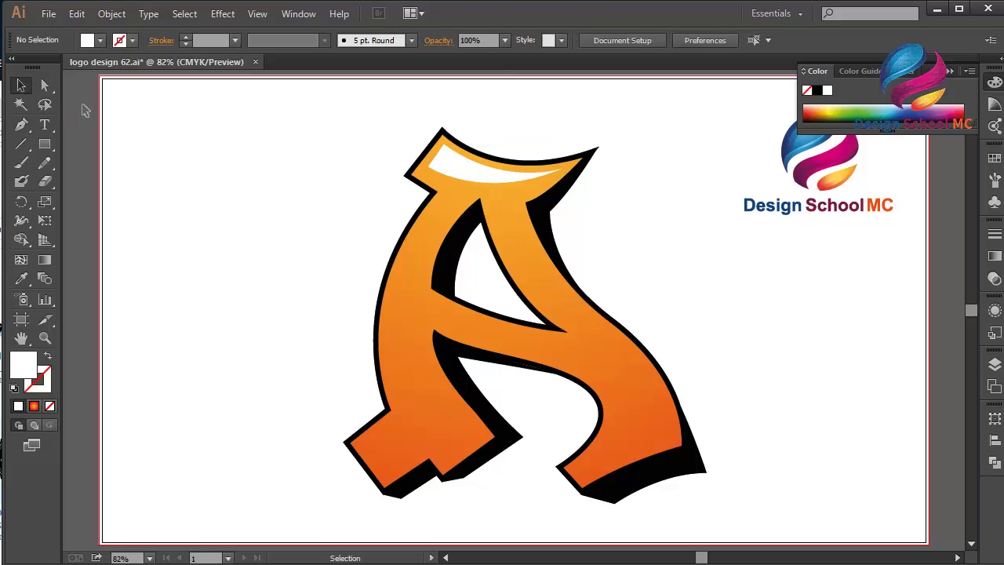
# Step: Recolour the highlight shape in the top bar with the yellow swatch and shift its hue to orange FFB600
pyautogui.click(466, 170)
pyautogui.click(994, 160)
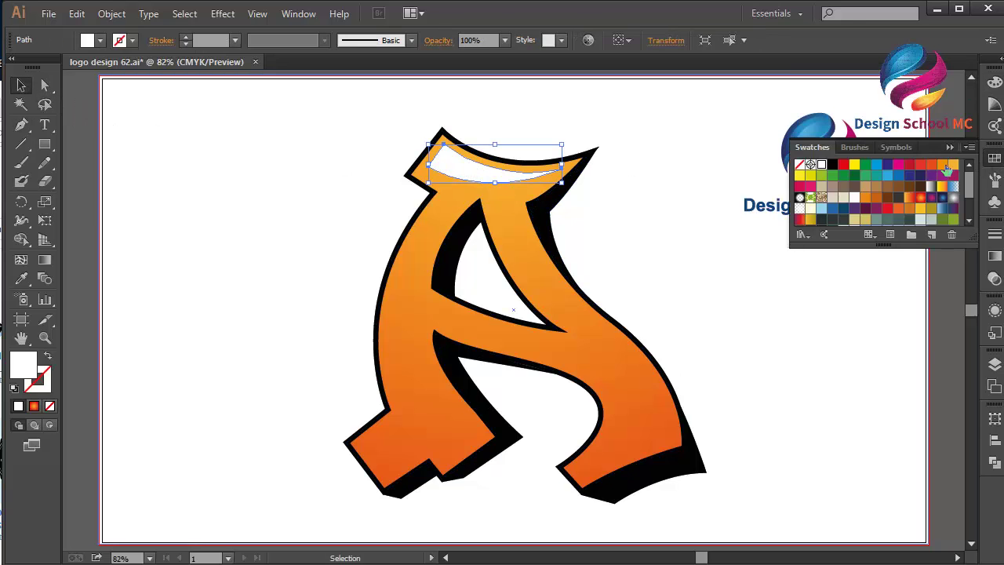
pyautogui.click(952, 166)
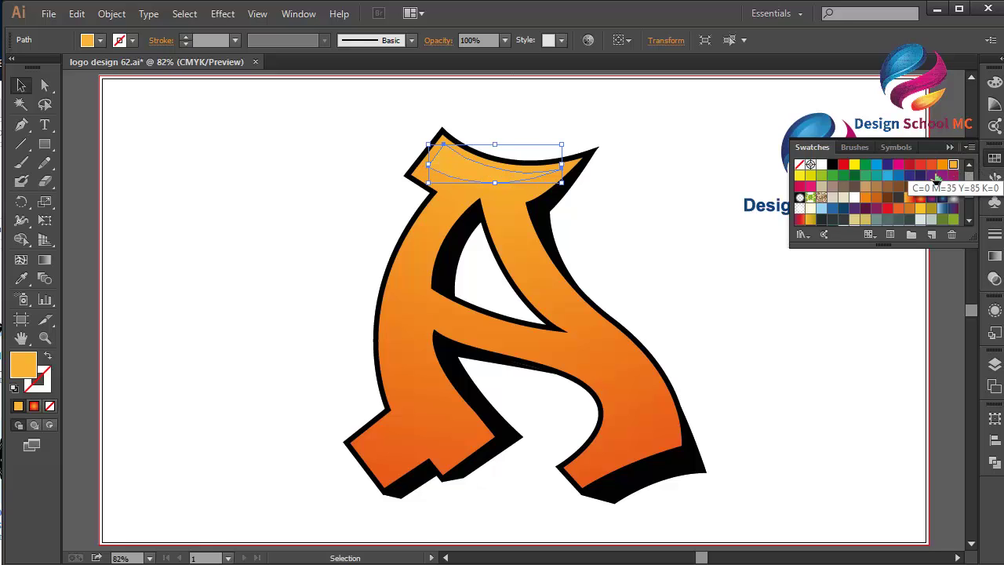
pyautogui.click(854, 165)
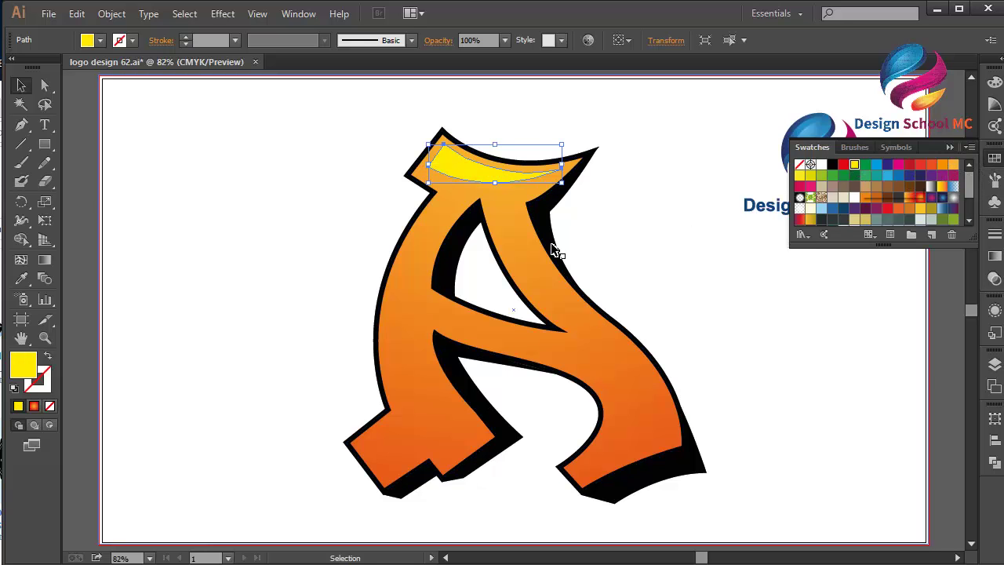
pyautogui.doubleClick(23, 368)
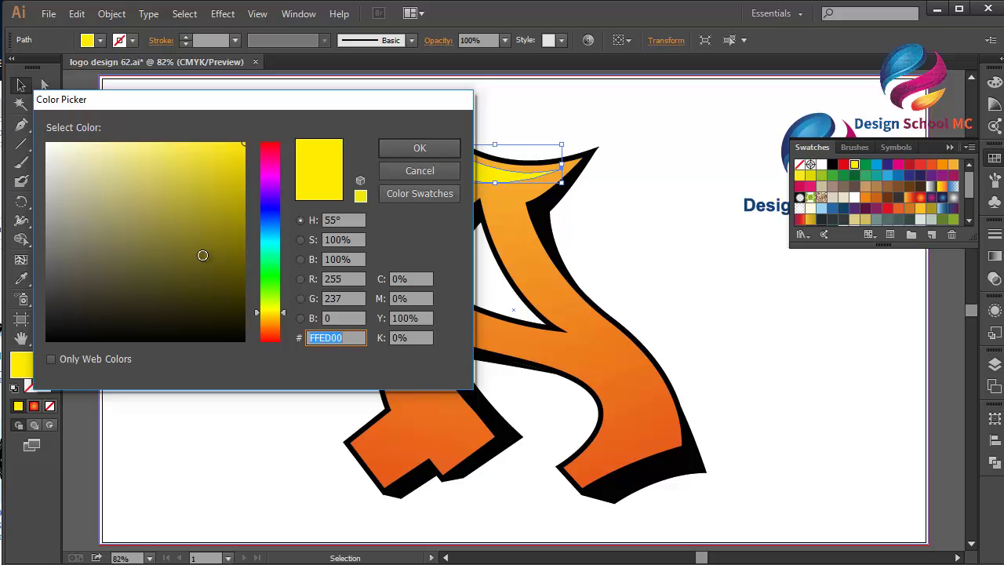
pyautogui.click(273, 318)
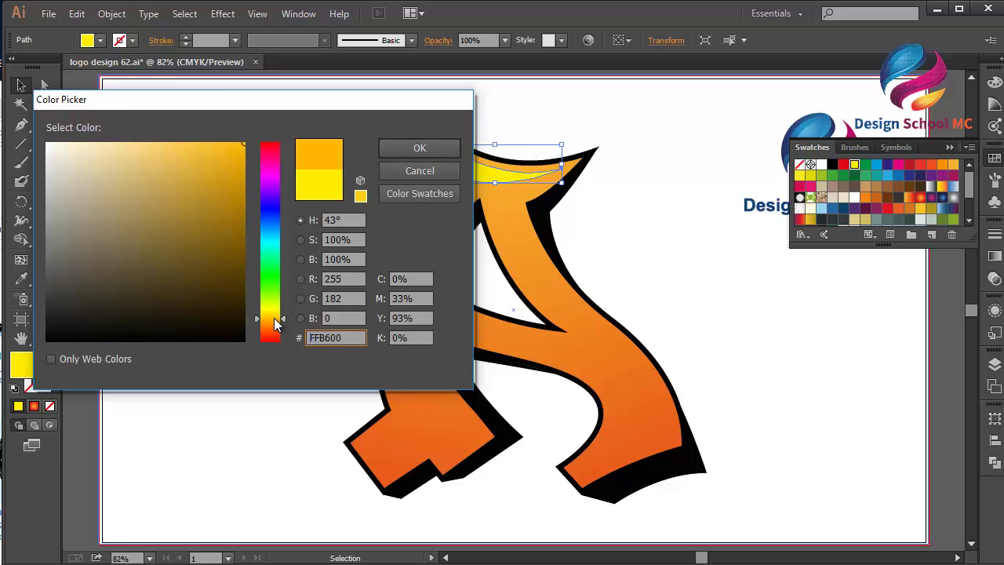
pyautogui.click(399, 151)
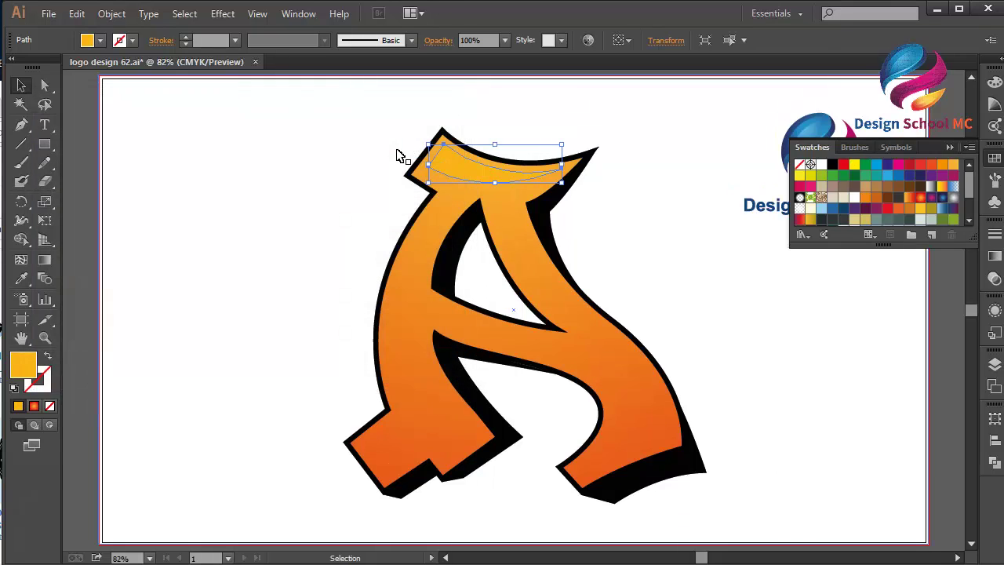
# Step: Shift the top-bar highlight's fill to the yellower orange FFC200 and deselect the shape
pyautogui.doubleClick(24, 364)
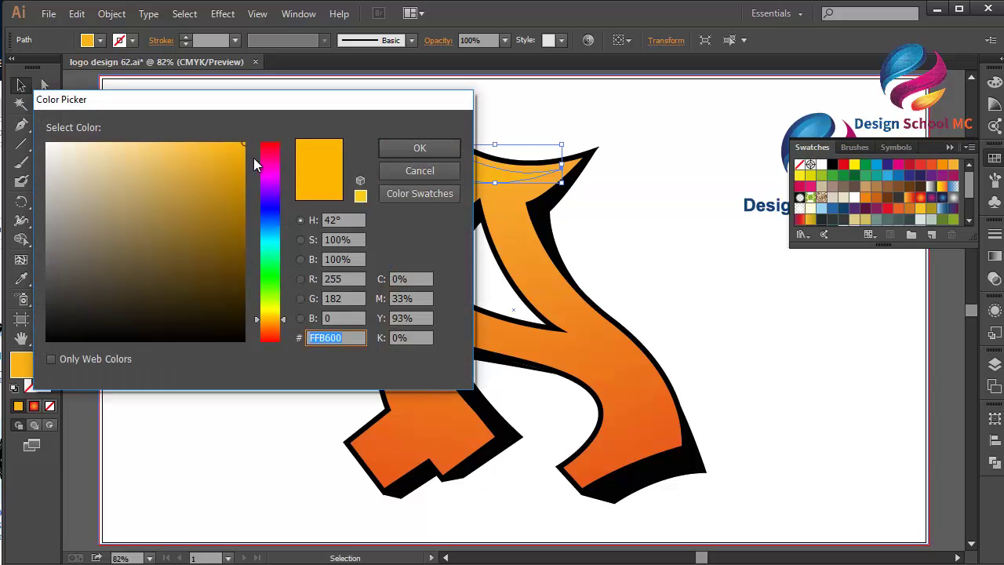
pyautogui.click(267, 317)
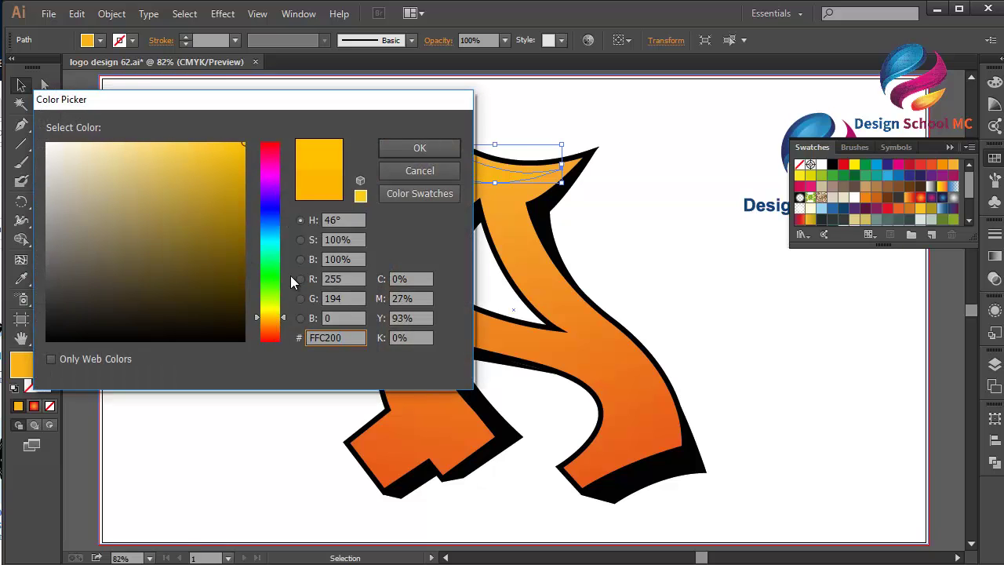
pyautogui.click(398, 146)
pyautogui.click(325, 197)
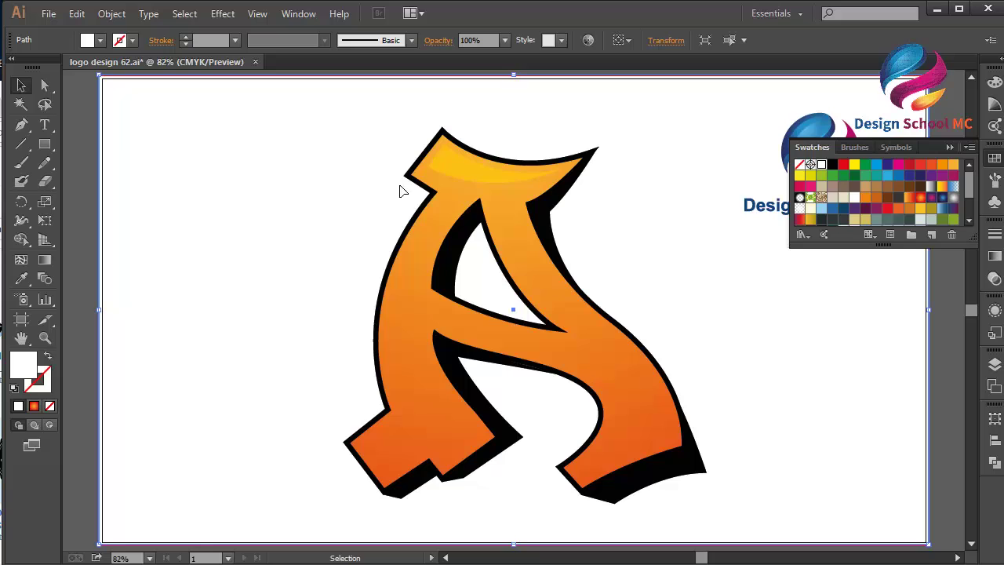
# Step: Lighten the top-bar highlight's fill to FFC933 and deselect the shape
pyautogui.click(461, 175)
pyautogui.doubleClick(23, 362)
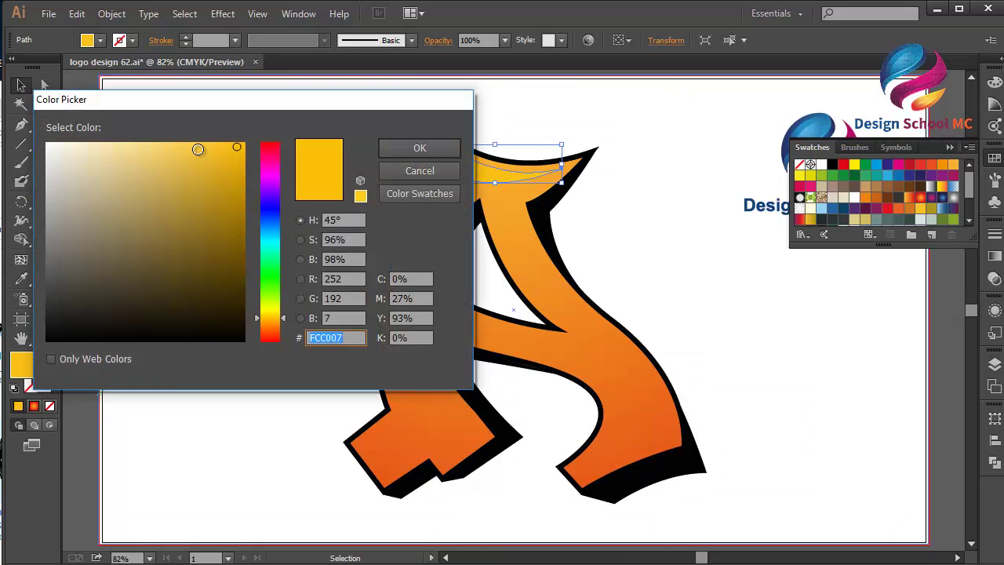
pyautogui.click(208, 142)
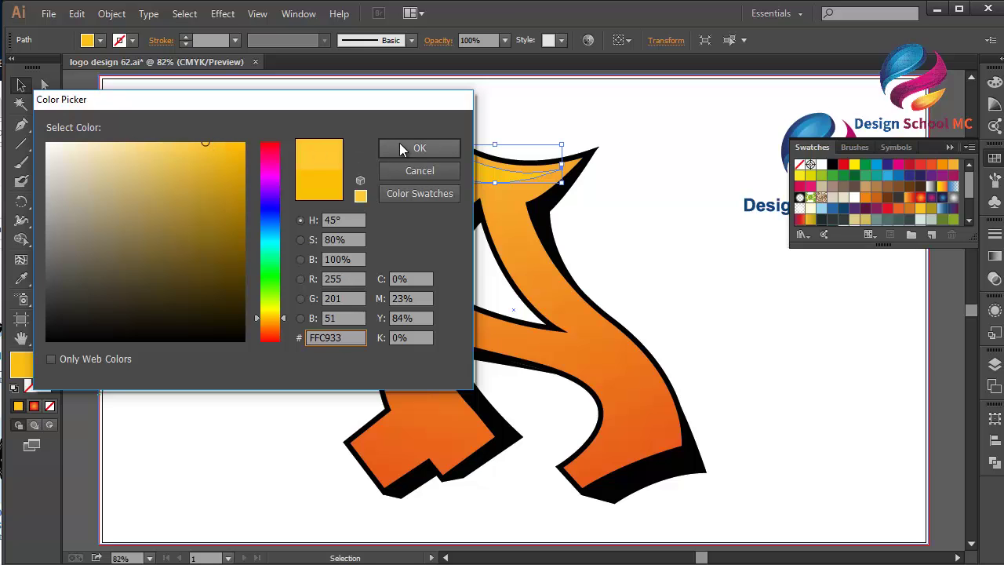
pyautogui.click(402, 148)
pyautogui.click(336, 201)
# Step: Reduce the saturation of the top-bar highlight's fill further to a paler yellow-orange
pyautogui.click(468, 168)
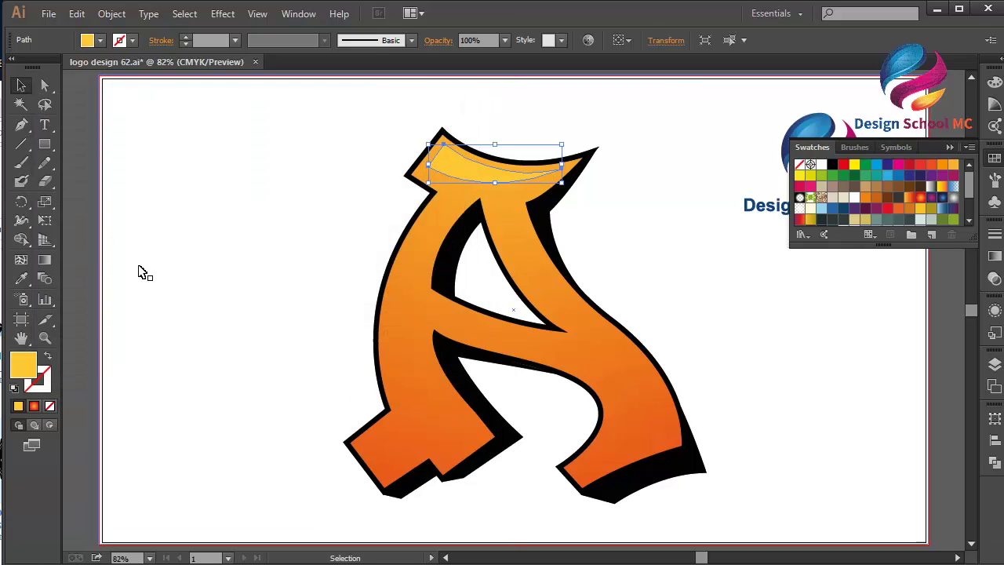
pyautogui.doubleClick(24, 362)
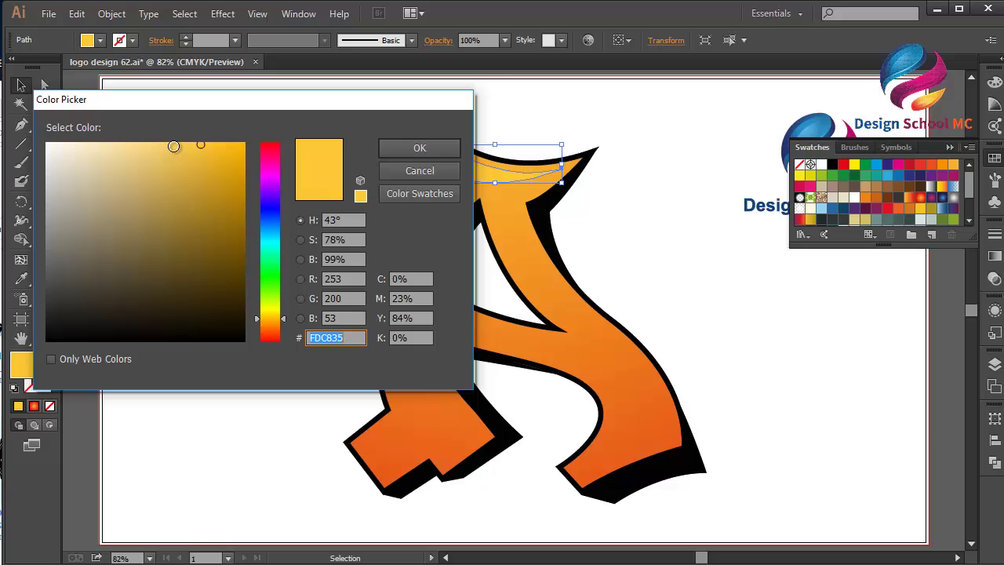
pyautogui.click(173, 147)
pyautogui.click(415, 148)
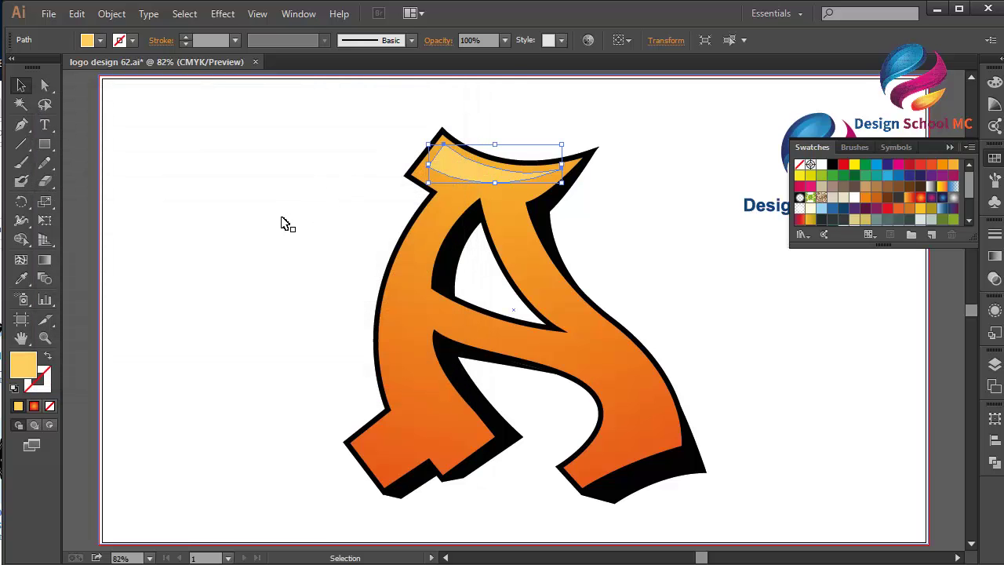
pyautogui.click(330, 214)
pyautogui.click(471, 167)
# Step: Draw a closed curved highlight shape in the right leg, following its outer edge and tapering to points at the shoulder and inner foot tip
pyautogui.click(23, 127)
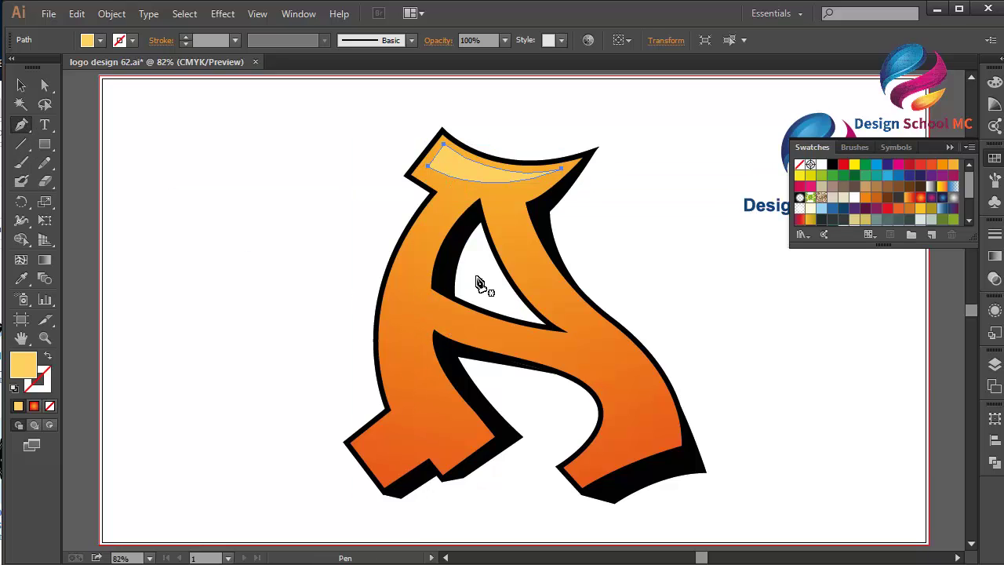
pyautogui.click(616, 340)
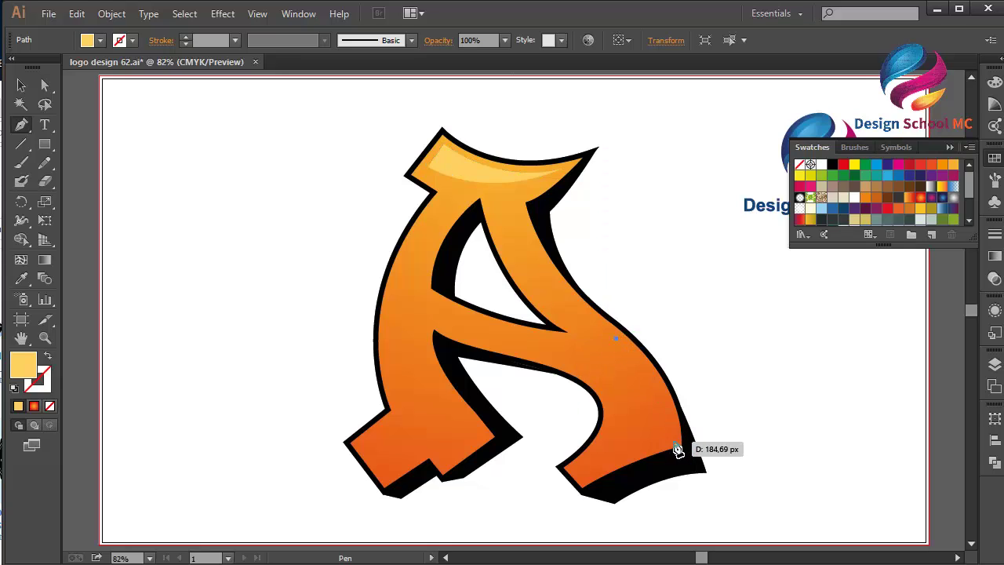
pyautogui.moveTo(671, 436); pyautogui.dragTo(680, 499)
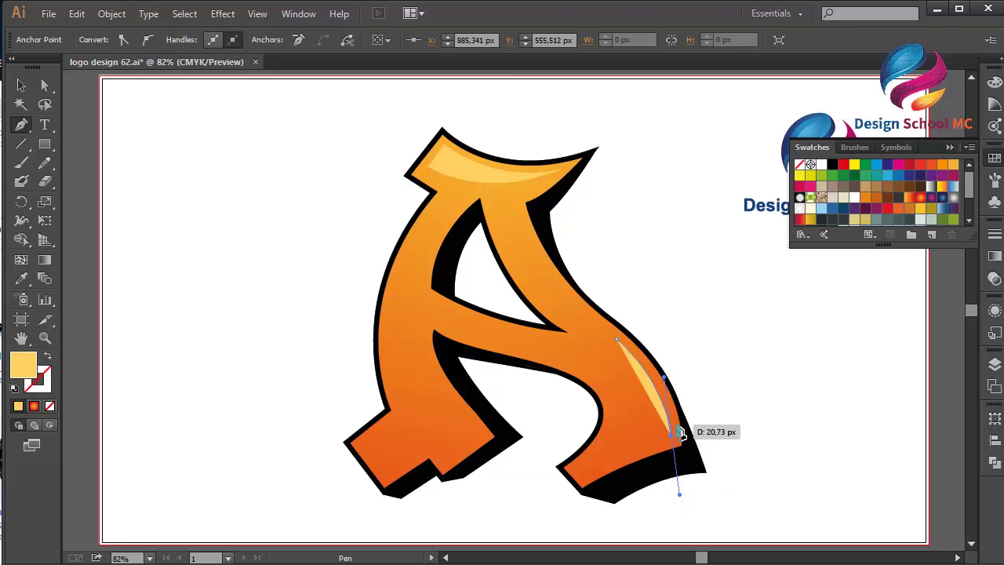
pyautogui.click(671, 435)
pyautogui.moveTo(585, 473); pyautogui.dragTo(634, 409)
pyautogui.moveTo(631, 355); pyautogui.dragTo(601, 298)
# Step: Set the right-leg highlight's fill to the saturated orange FFB000
pyautogui.doubleClick(23, 362)
pyautogui.moveTo(211, 175); pyautogui.dragTo(330, 139)
pyautogui.click(420, 148)
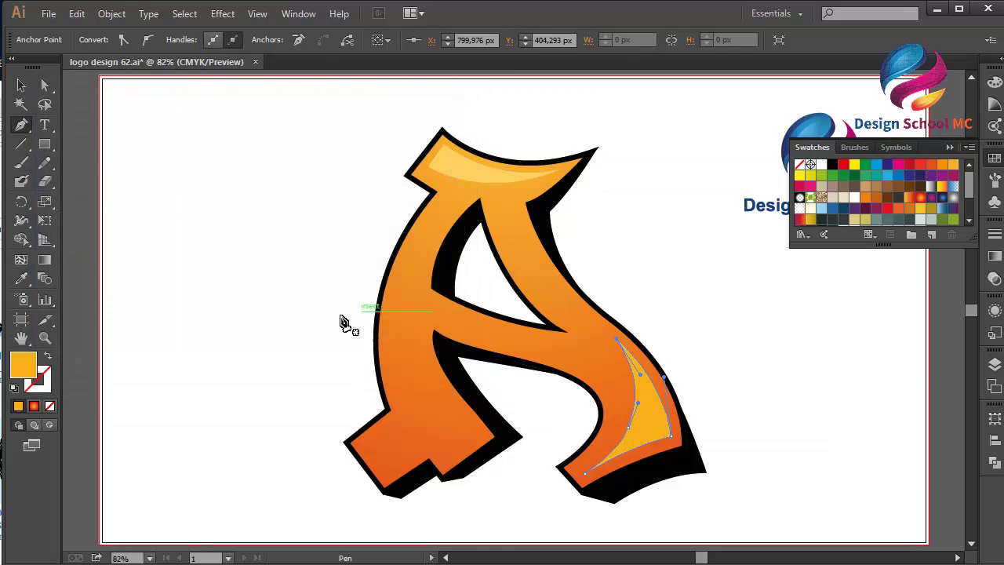
# Step: Change the right-leg highlight's fill to a slightly redder, deeper orange and deselect the shape
pyautogui.doubleClick(22, 364)
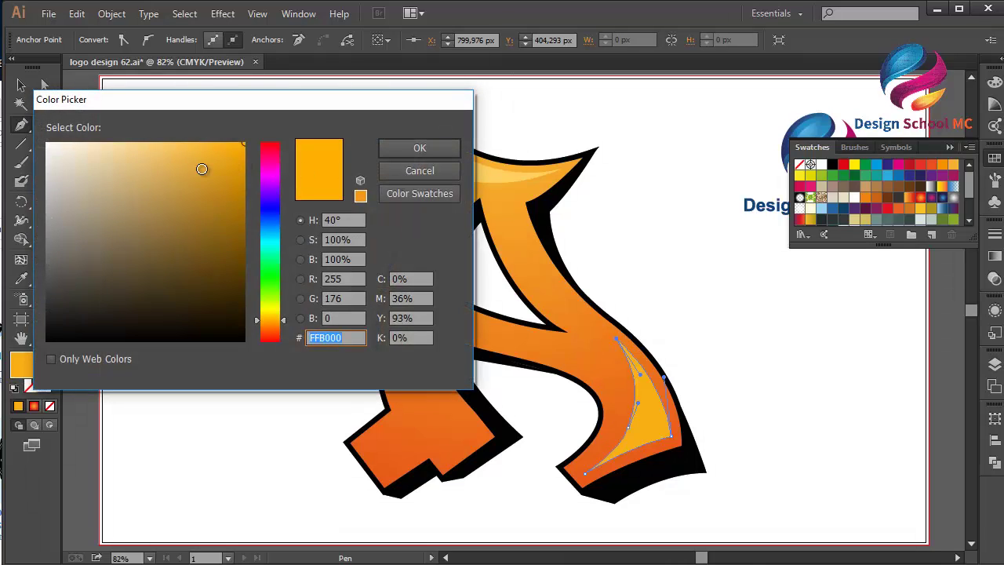
pyautogui.moveTo(241, 161); pyautogui.dragTo(251, 167)
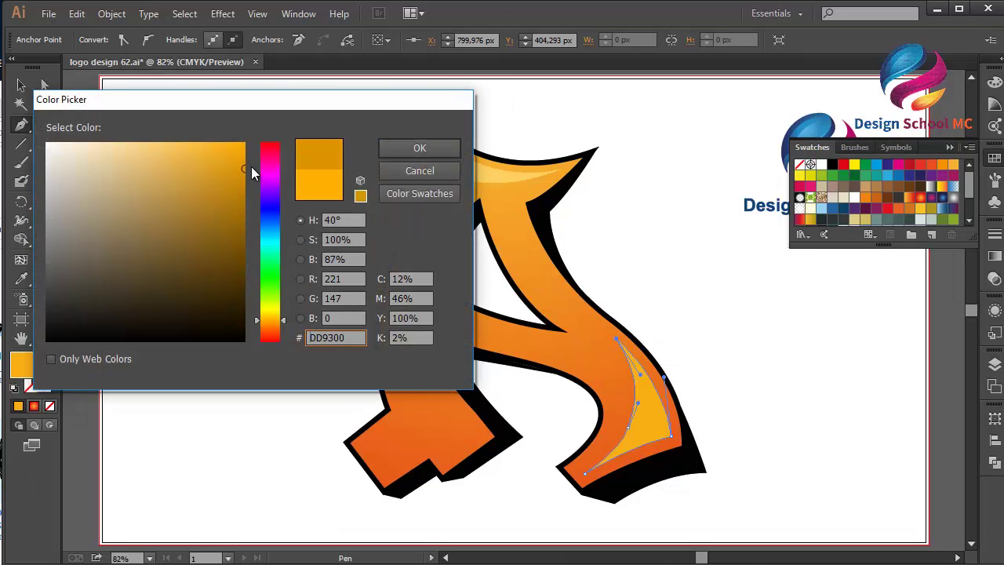
pyautogui.moveTo(268, 347); pyautogui.dragTo(272, 326)
pyautogui.moveTo(209, 172); pyautogui.dragTo(232, 141)
pyautogui.click(387, 150)
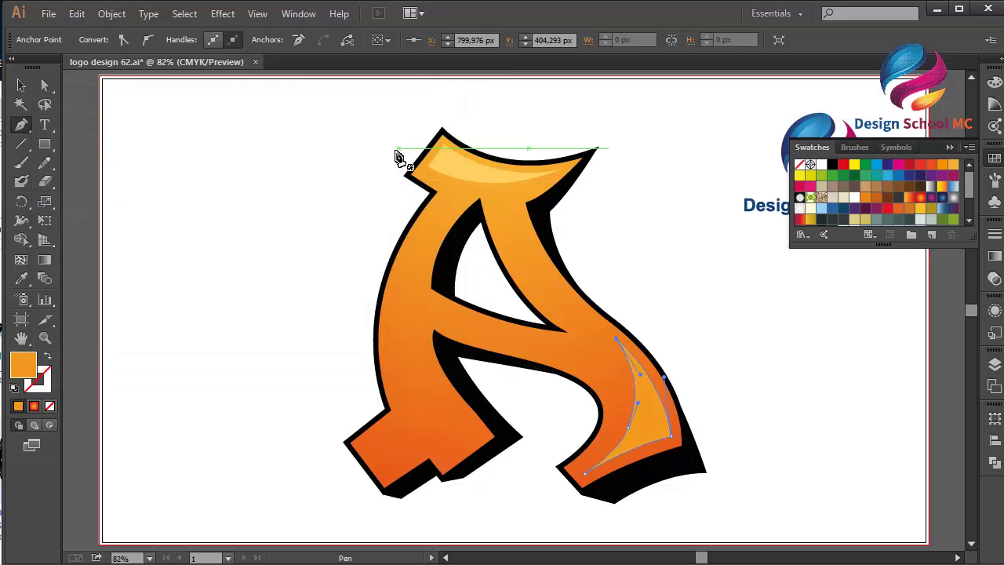
pyautogui.click(22, 85)
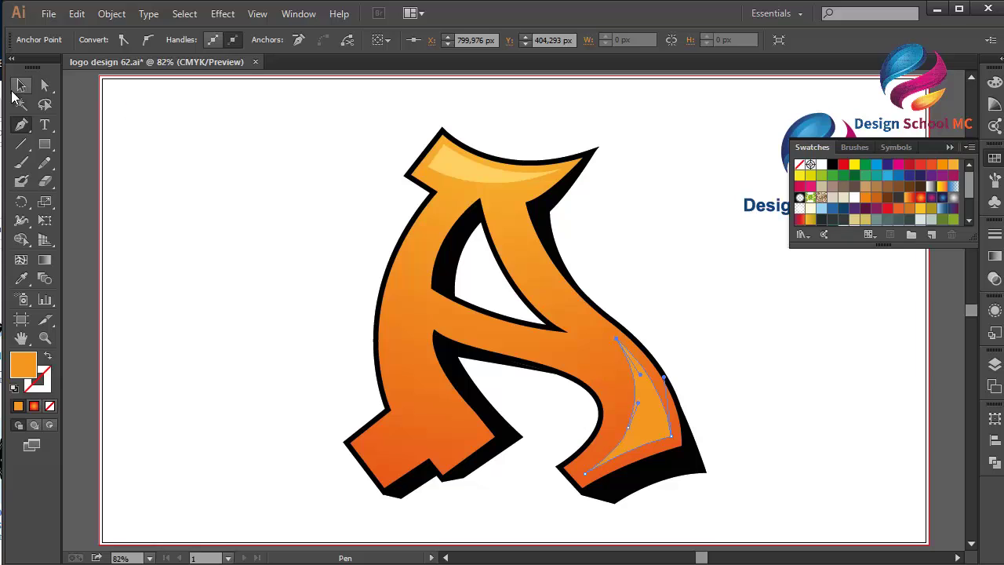
pyautogui.click(89, 128)
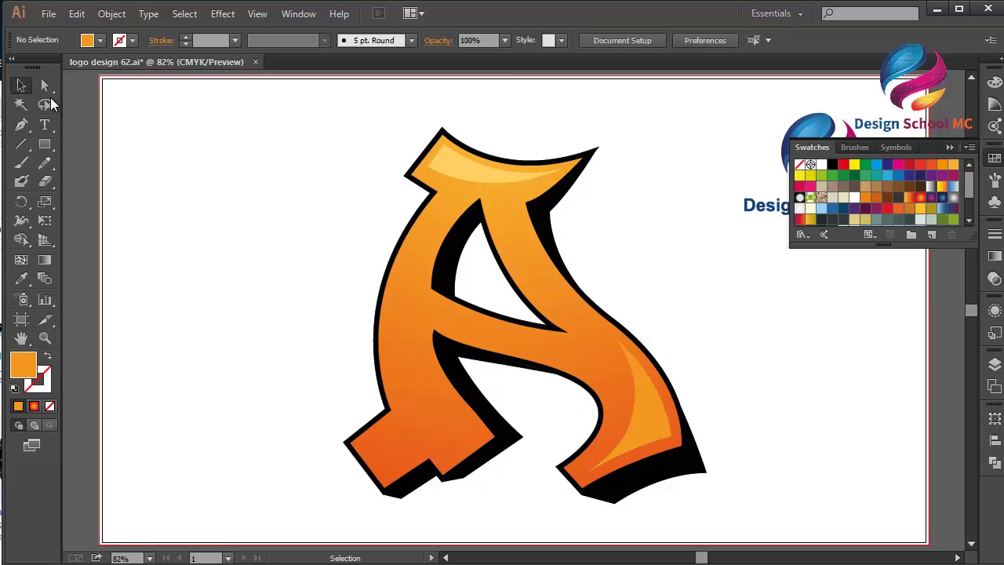
# Step: Start a left-leg highlight with a curve from the upper stem to the foot's outer right corner, nudging its end anchor 6 px right and 1 px down
pyautogui.click(21, 124)
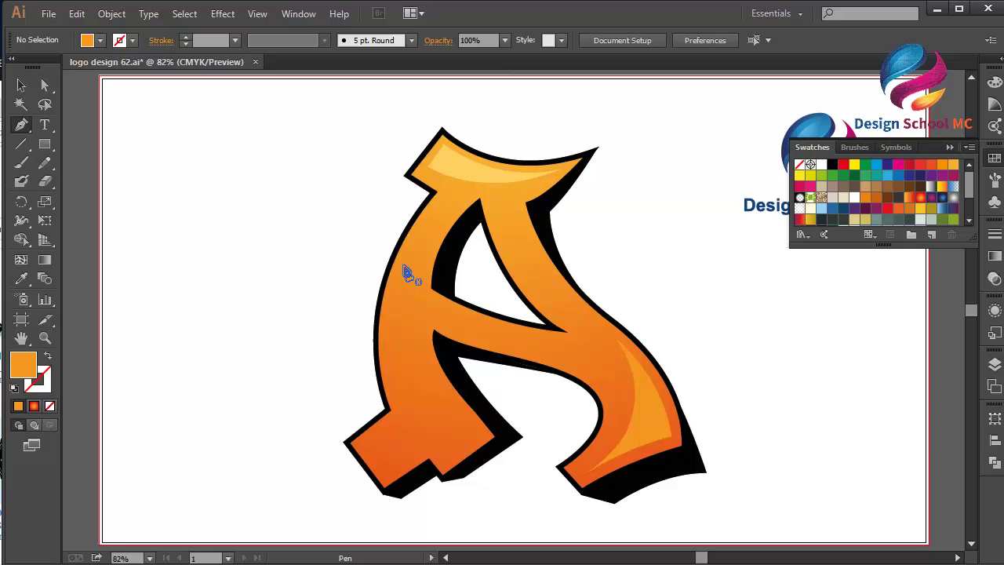
pyautogui.click(403, 263)
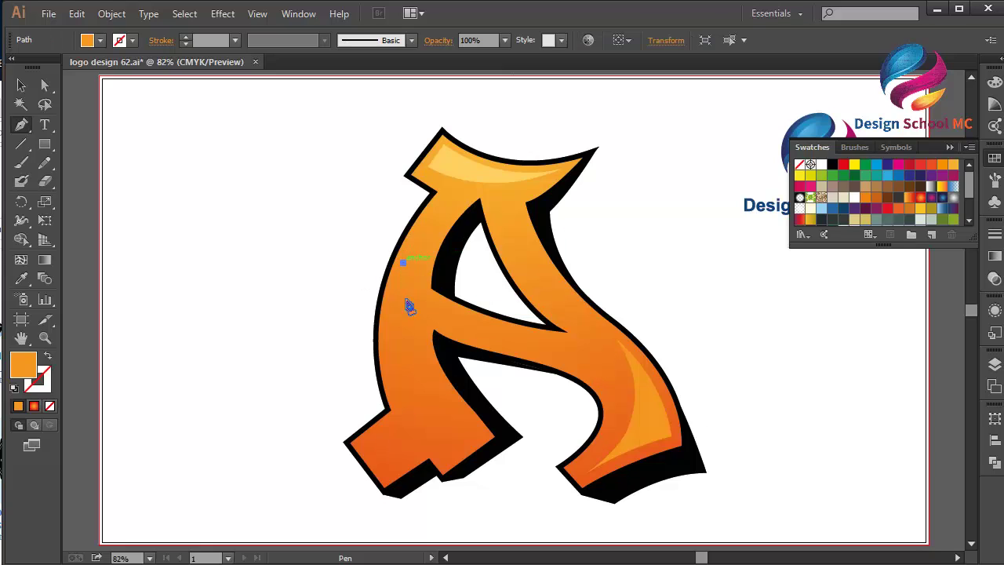
pyautogui.moveTo(477, 432); pyautogui.dragTo(589, 496)
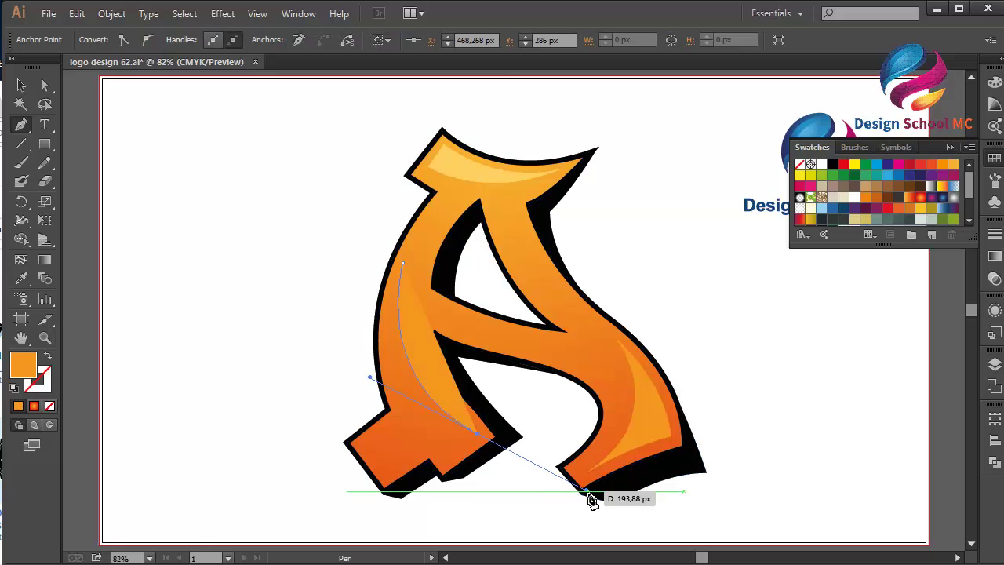
pyautogui.click(478, 433)
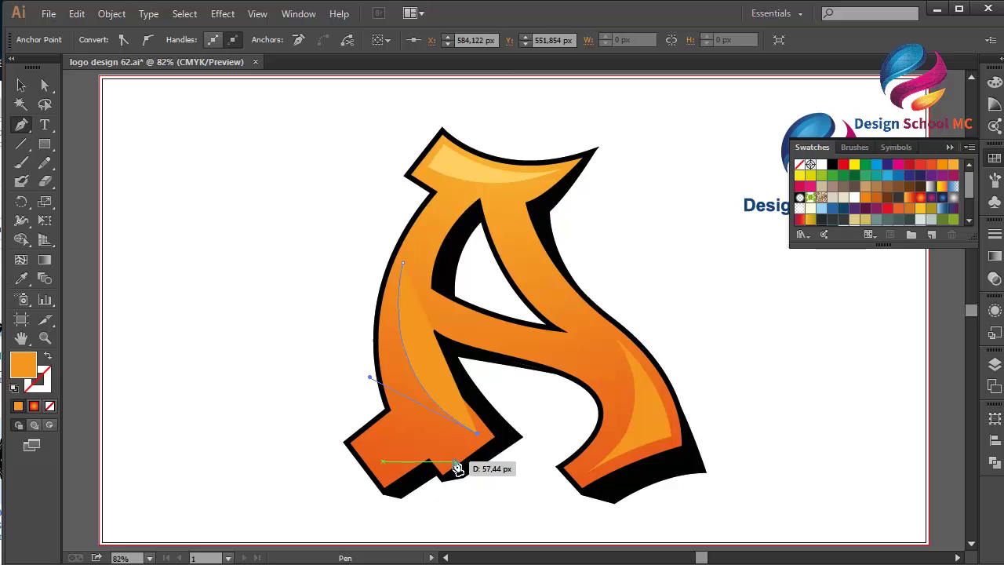
pyautogui.press('Right')
pyautogui.press('Right')
pyautogui.press('Right')
pyautogui.press('Right')
pyautogui.press('Right')
pyautogui.press('Right')
pyautogui.press('Down')
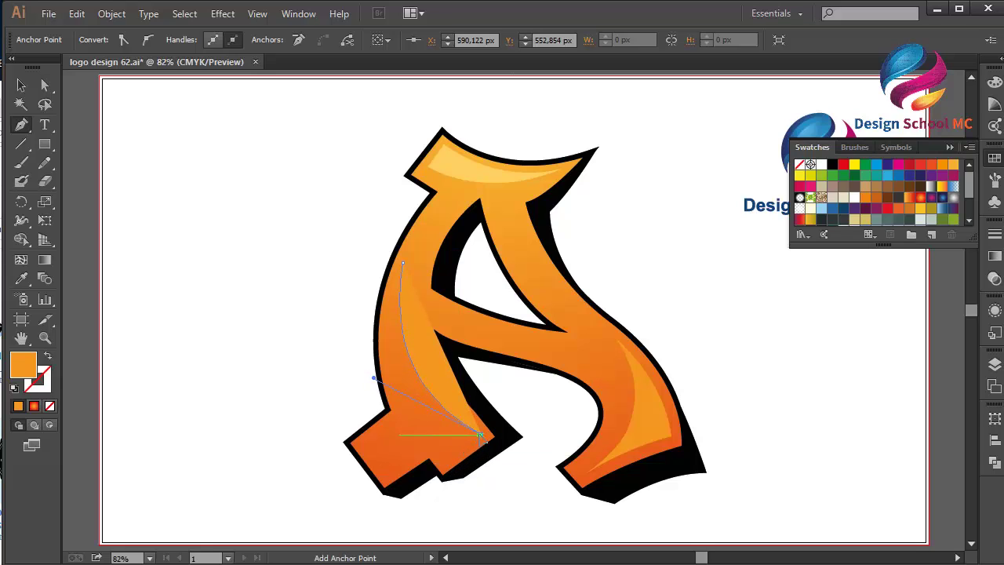
# Step: Continue the left-leg highlight inside the stepped foot outline and close it with a curved edge up to its starting point on the stem
pyautogui.click(444, 468)
pyautogui.moveTo(444, 467); pyautogui.dragTo(384, 480)
pyautogui.click(383, 473)
pyautogui.click(359, 445)
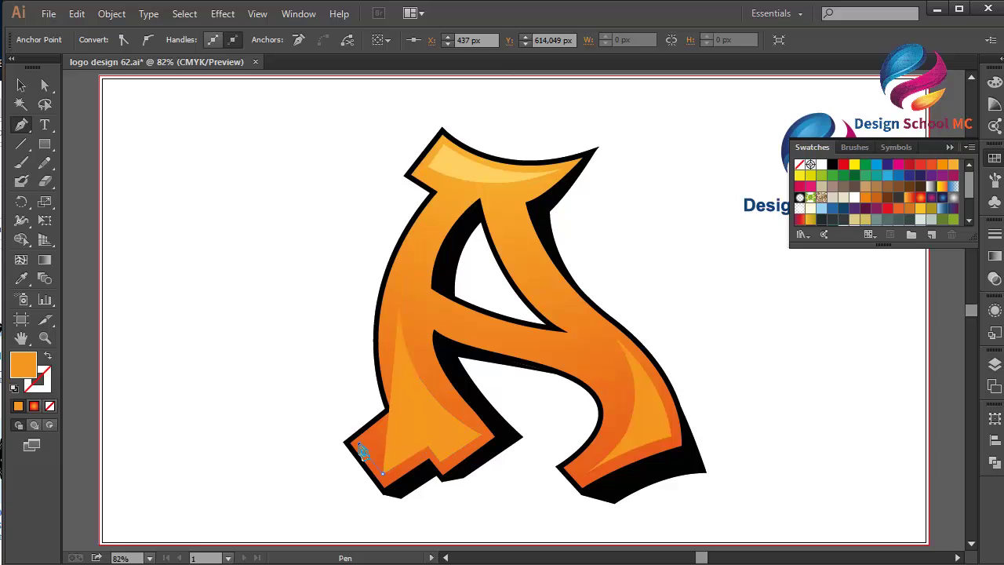
pyautogui.click(401, 417)
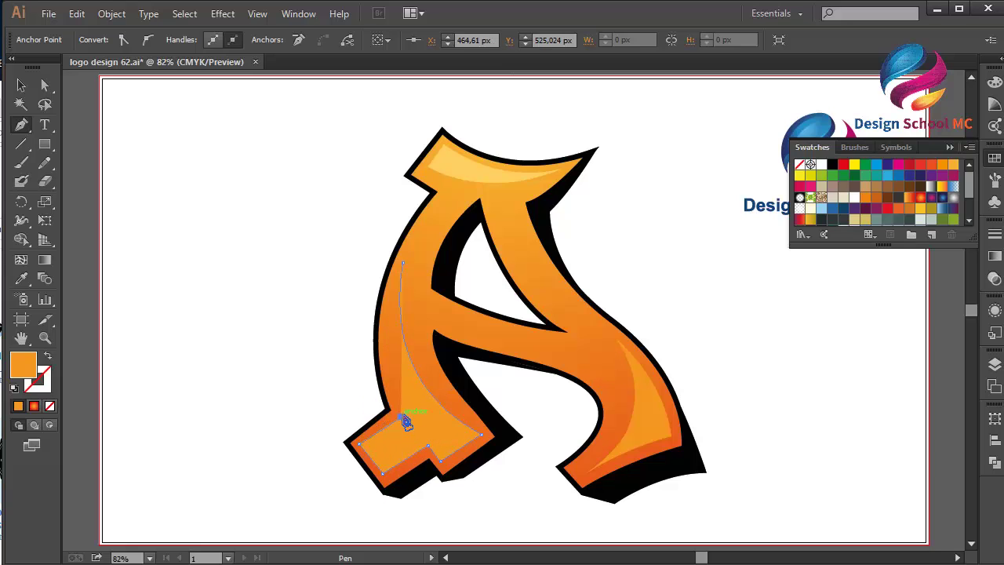
pyautogui.moveTo(403, 264); pyautogui.dragTo(442, 190)
# Step: Move the left-leg highlight's anchor where the stem meets the foot slightly upward and deselect the shape
pyautogui.click(45, 85)
pyautogui.moveTo(408, 424); pyautogui.dragTo(403, 421)
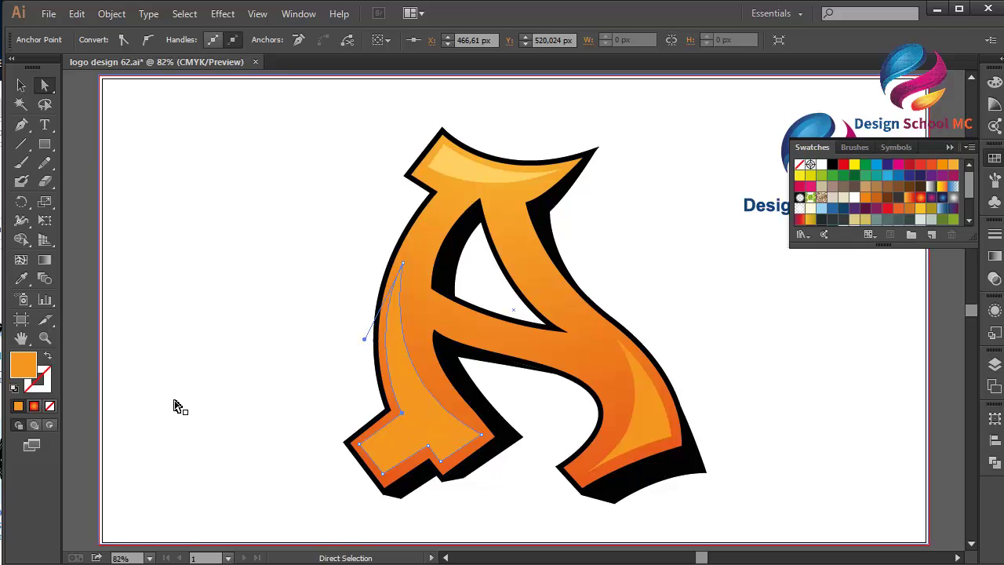
pyautogui.click(92, 395)
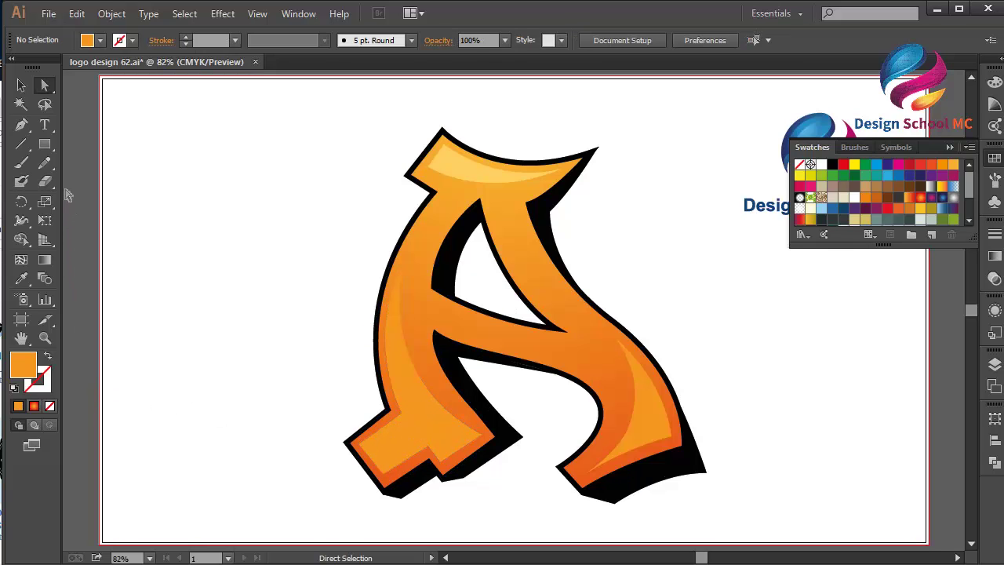
# Step: Darken the right-leg highlight's fill to a deeper orange, deselect the shape and collapse the swatches
pyautogui.click(21, 85)
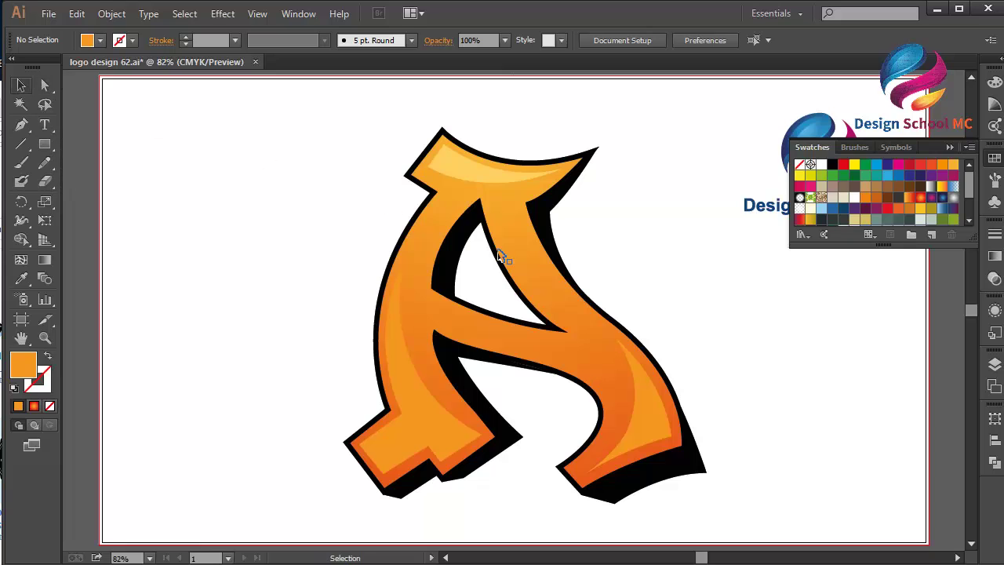
pyautogui.click(649, 430)
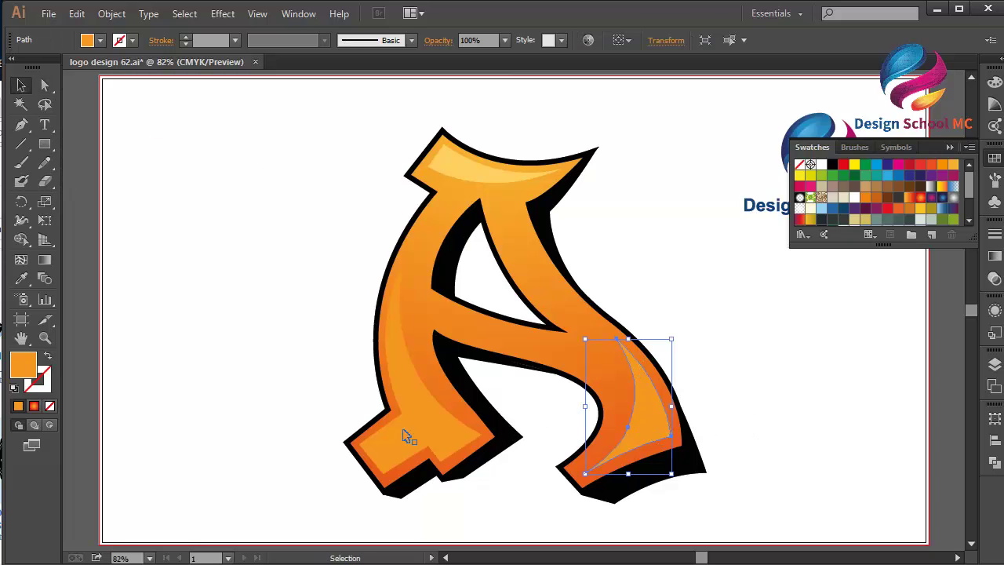
pyautogui.doubleClick(23, 363)
pyautogui.click(235, 186)
pyautogui.click(420, 147)
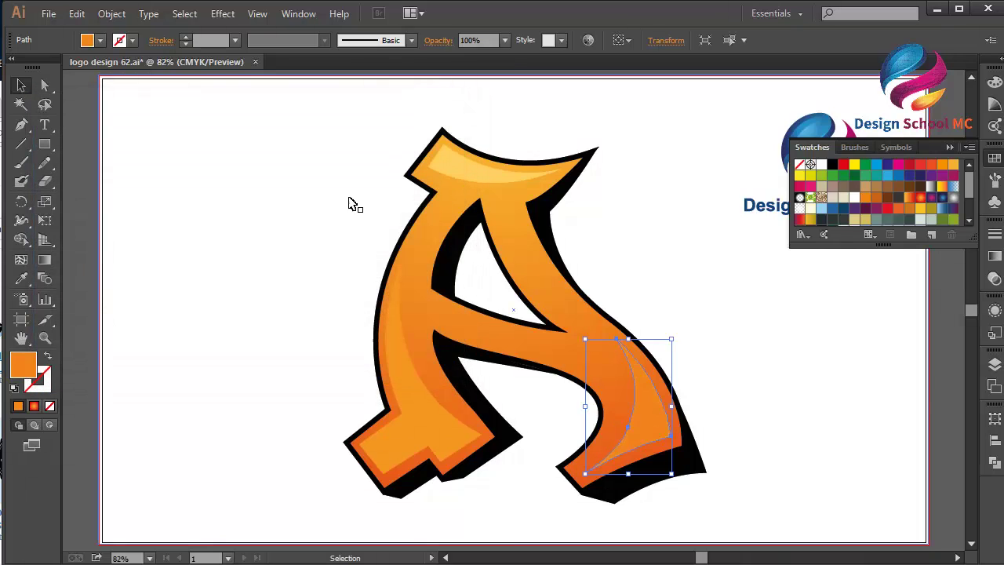
pyautogui.click(265, 315)
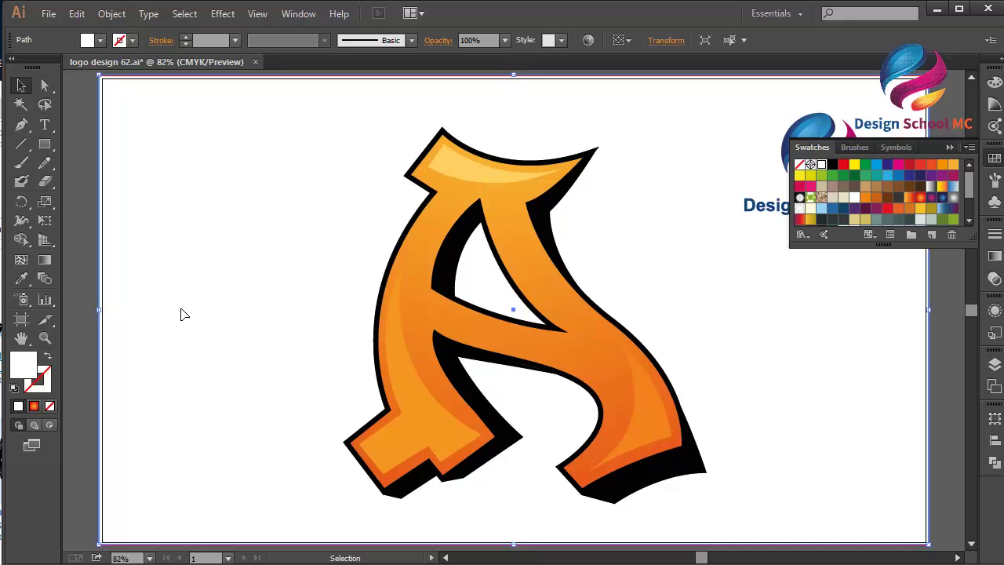
pyautogui.click(61, 233)
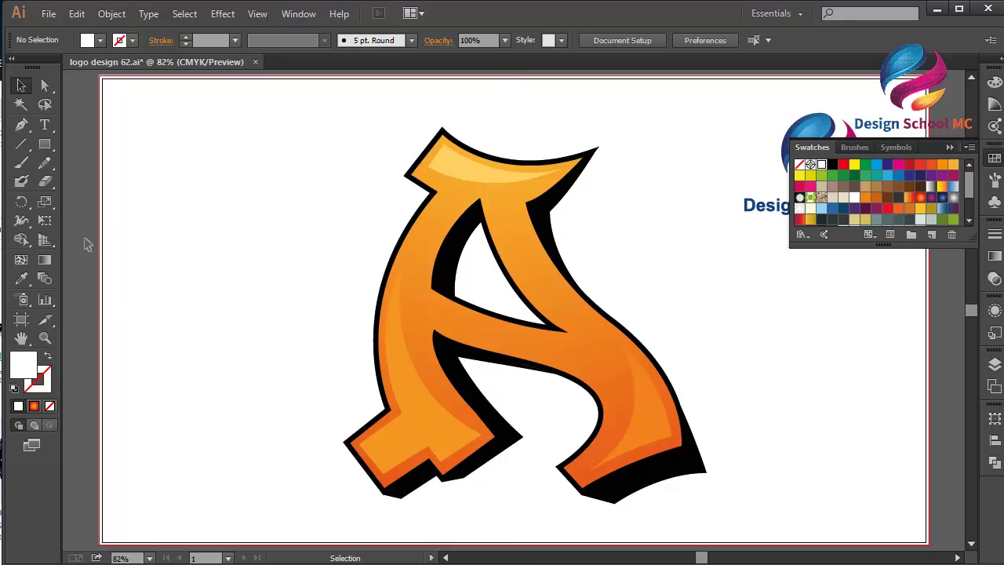
pyautogui.click(948, 148)
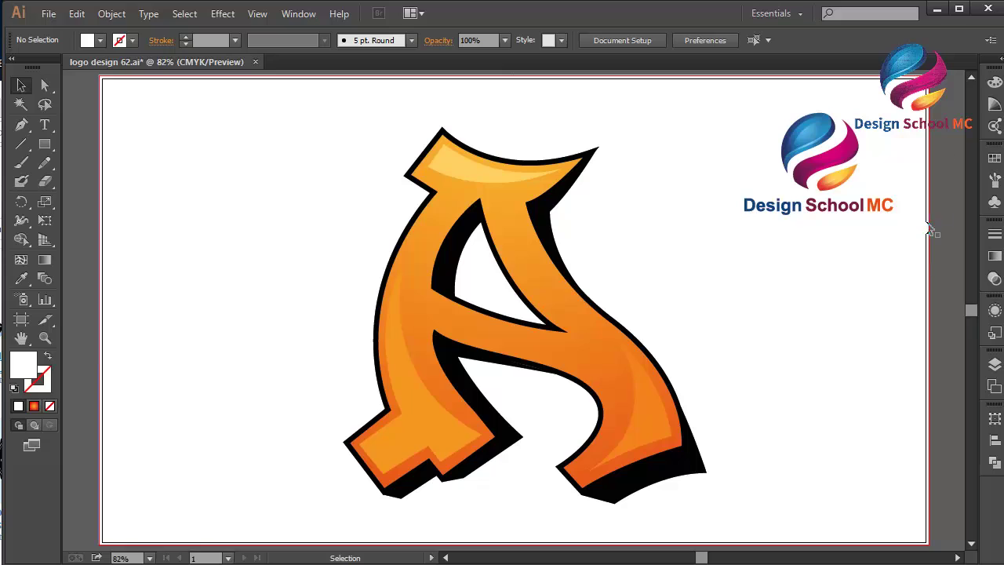